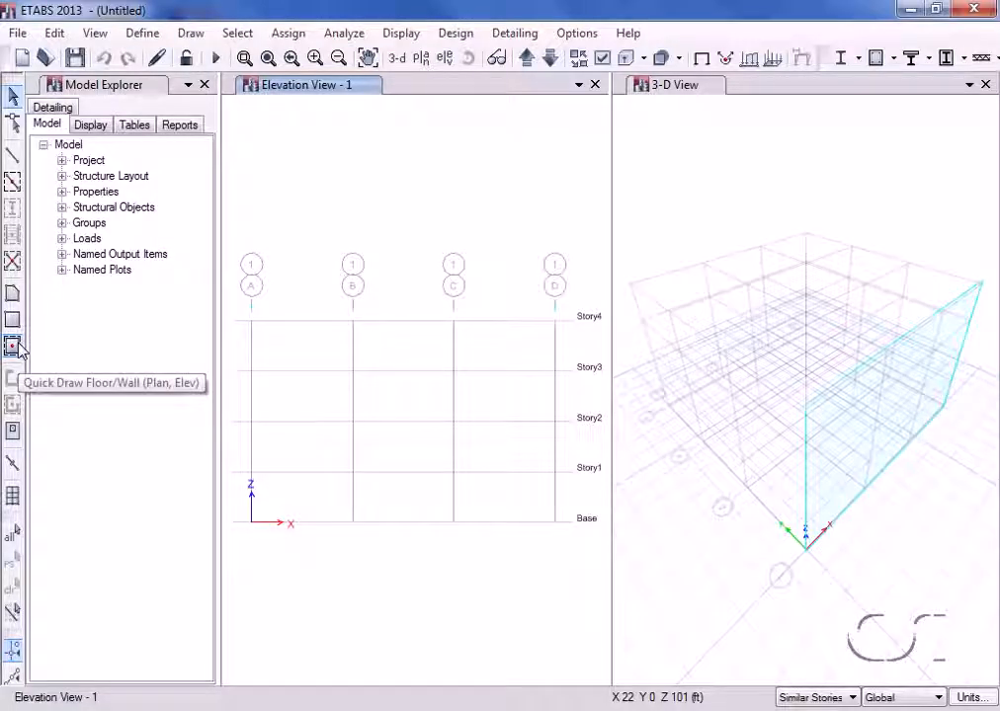
Quick-draw a wall over the full height between grids A and B in the elevation, and switch that view to the Story4 plan
{"action": "left_click", "coordinate": [15, 346]}
{"action": "left_click", "coordinate": [304, 363]}
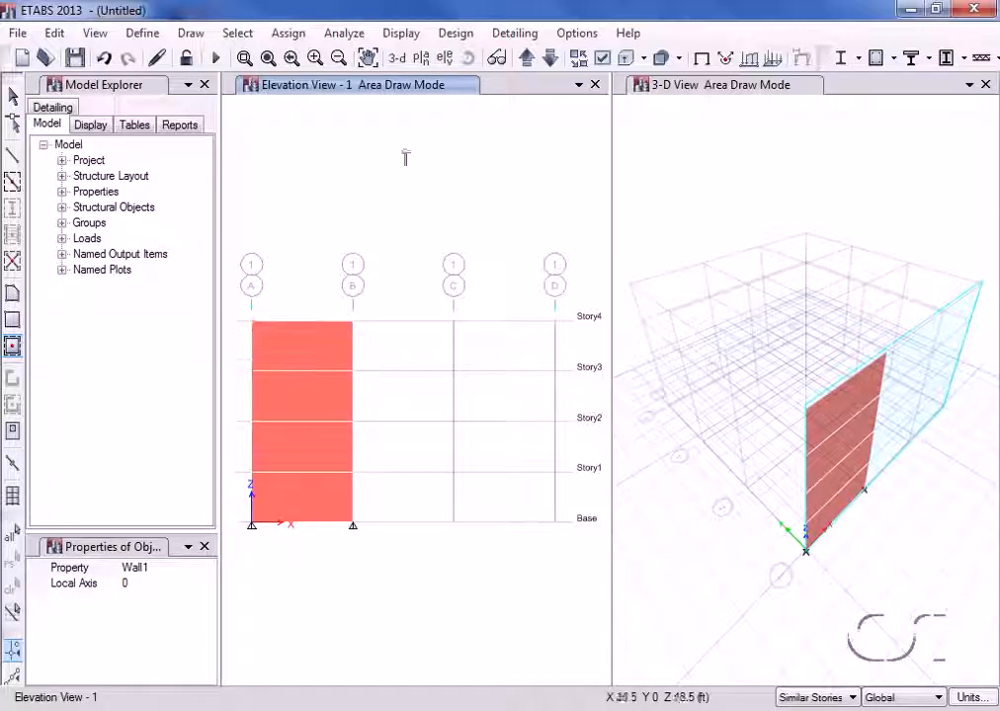
{"action": "left_click", "coordinate": [421, 58]}
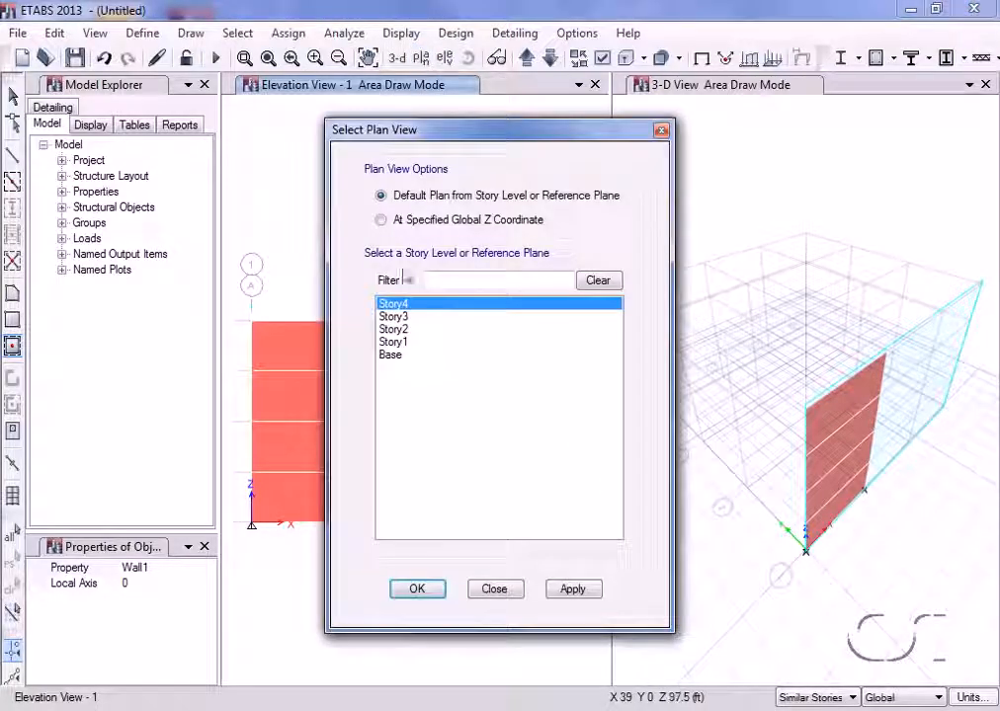
{"action": "left_click", "coordinate": [416, 588]}
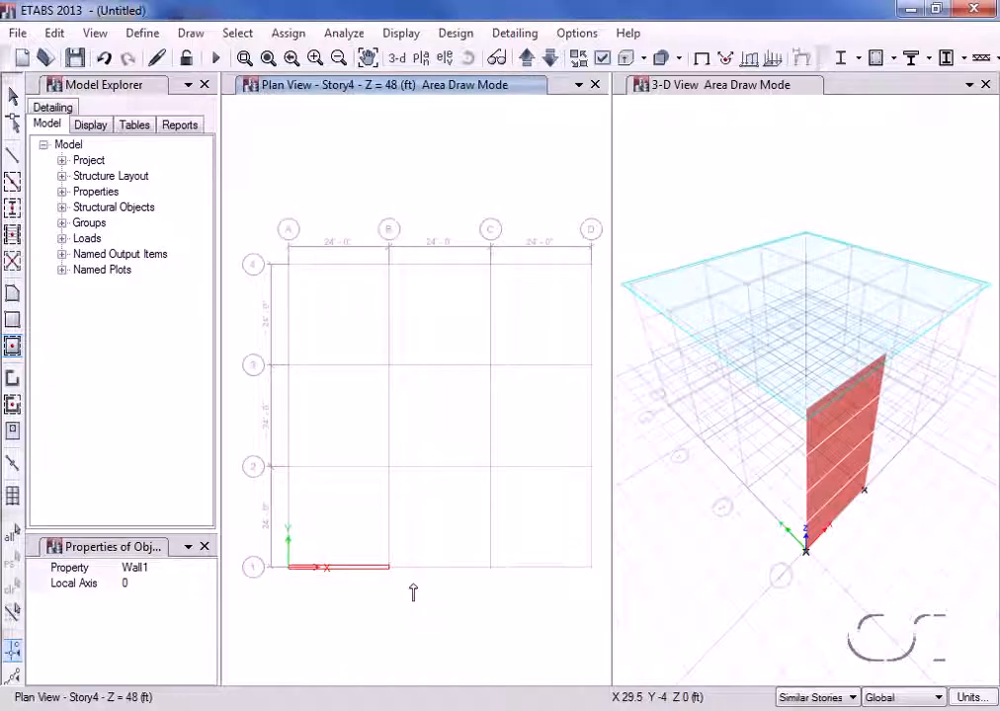
Draw connected walls in plan from grid A-2 to just below B-2, on to about X 28, Y 11 ft, ending at grid C-2
{"action": "left_click", "coordinate": [12, 379]}
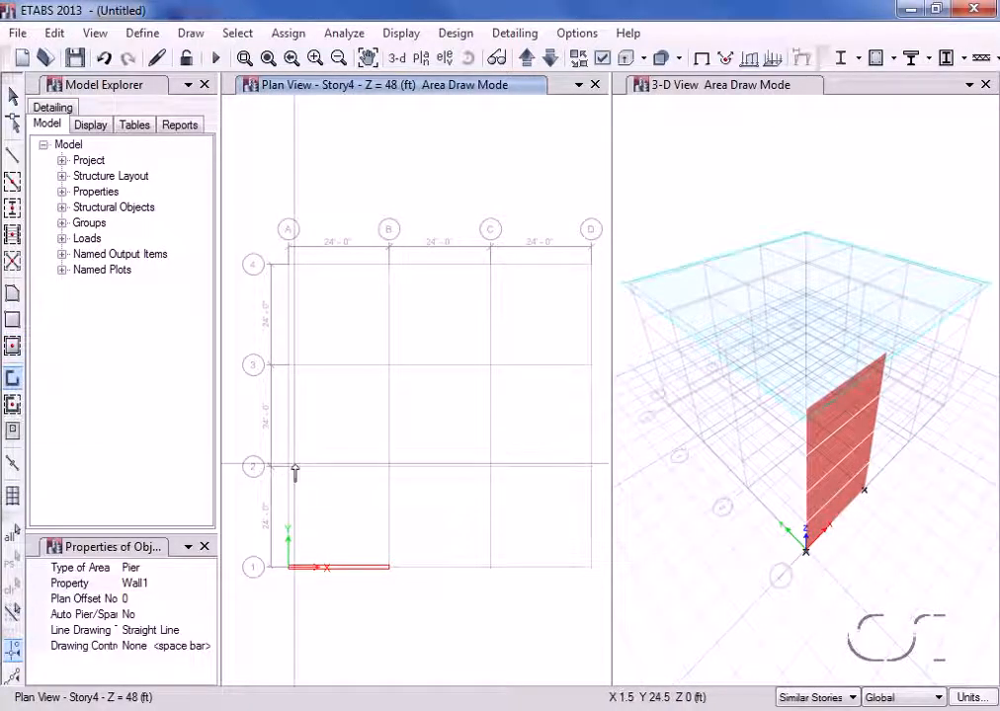
{"action": "left_click", "coordinate": [290, 468]}
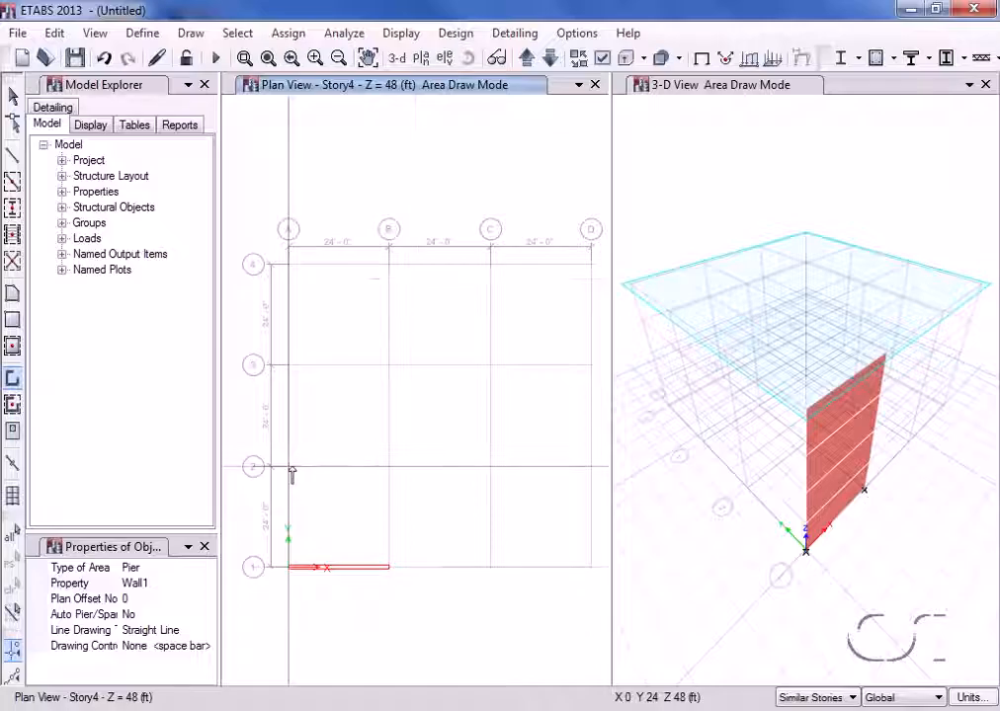
{"action": "left_click", "coordinate": [389, 478]}
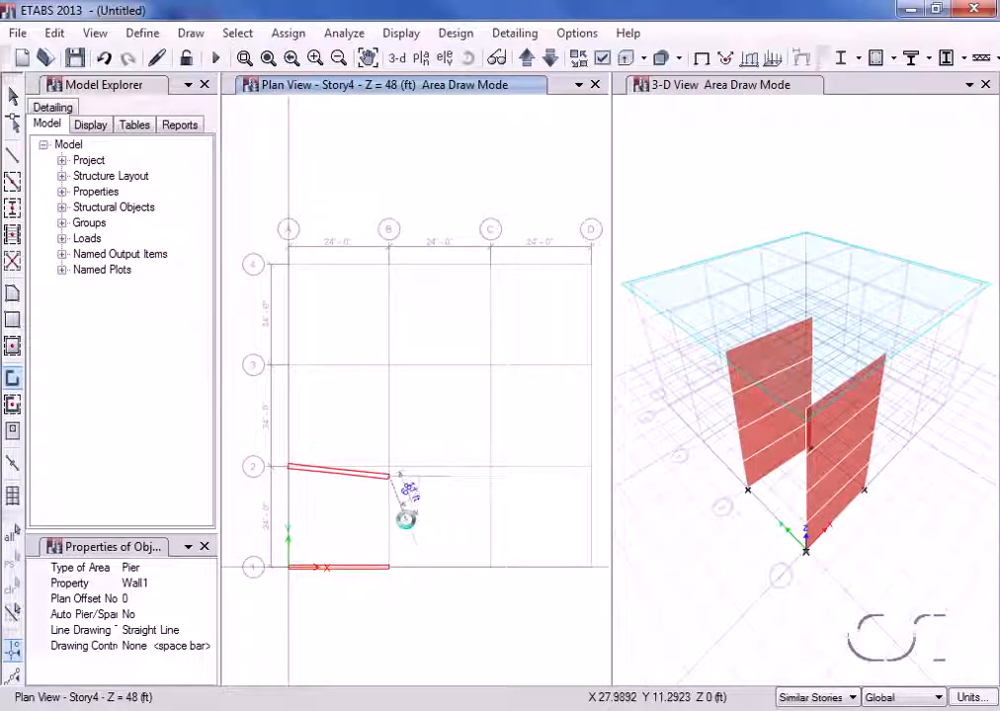
{"action": "left_click", "coordinate": [403, 519]}
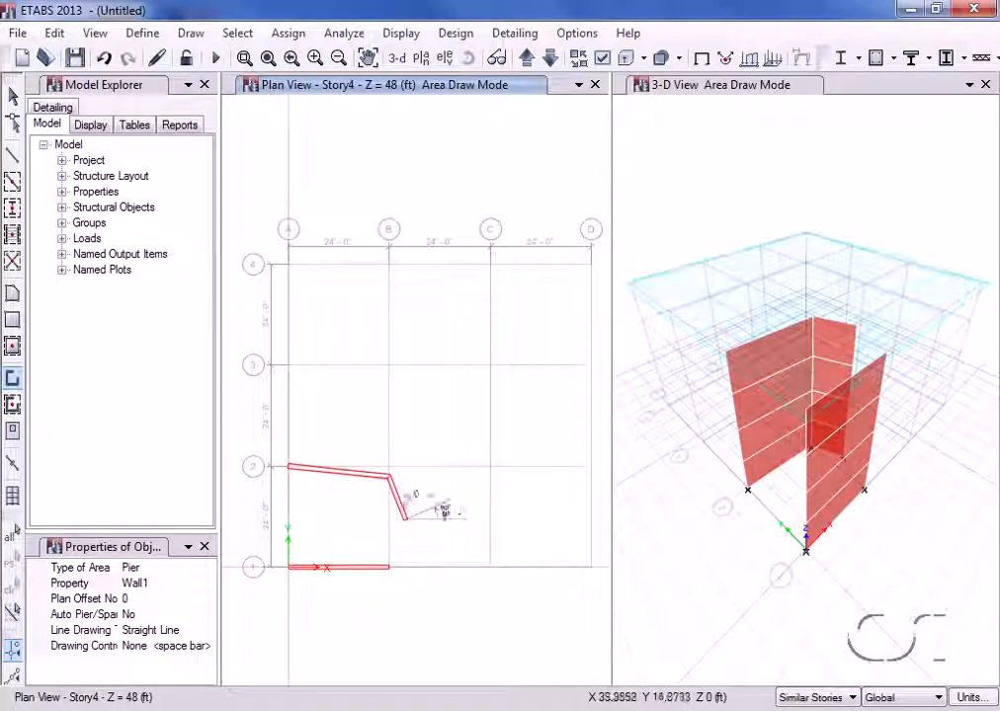
{"action": "left_click", "coordinate": [490, 466]}
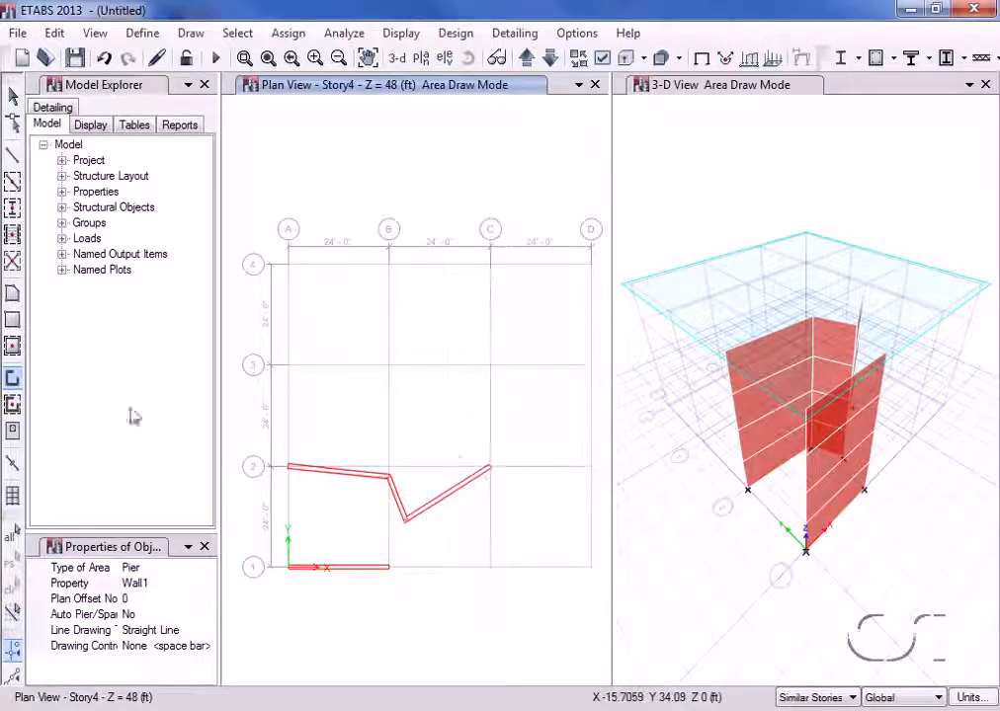
Quick-draw walls along grid line 3 between A and B and along grid line A between 3 and 4
{"action": "left_click", "coordinate": [13, 405]}
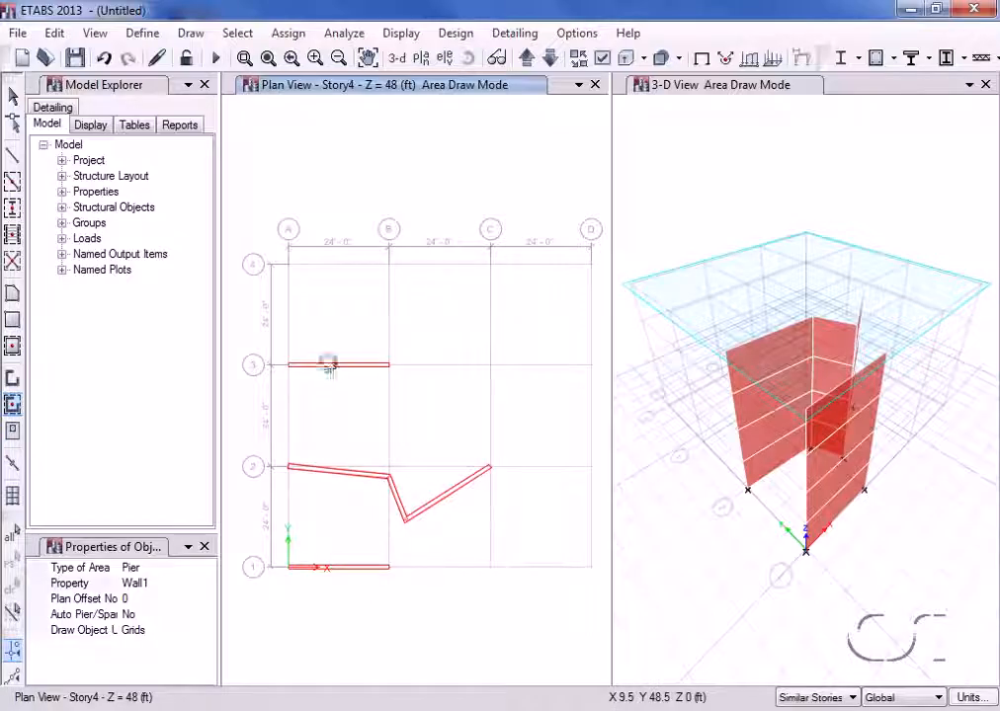
{"action": "left_click", "coordinate": [329, 368]}
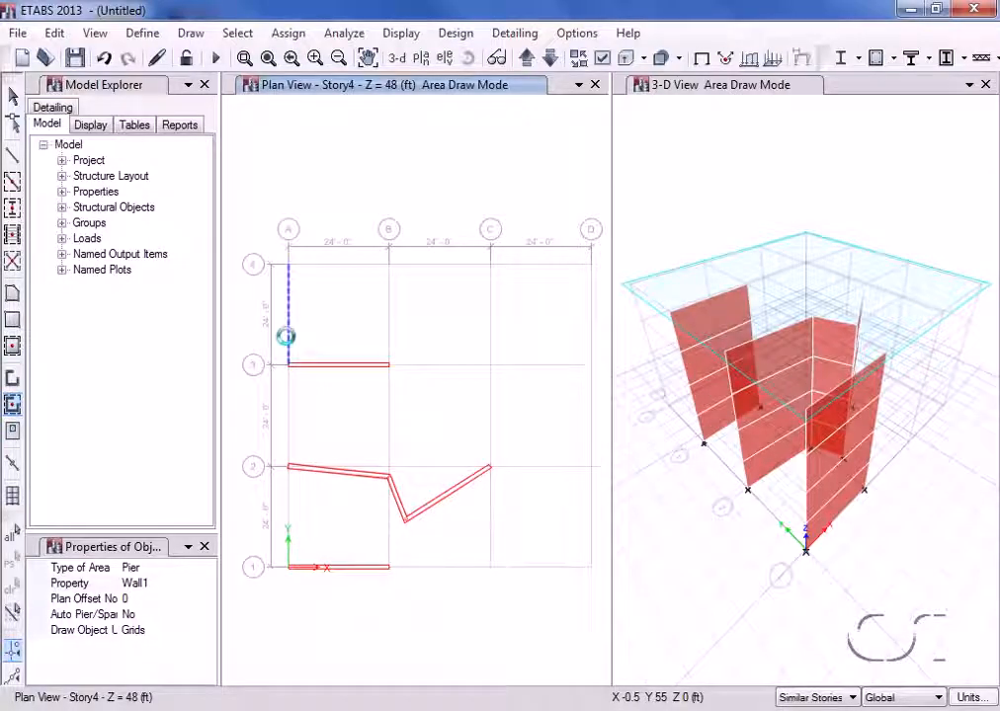
{"action": "left_click", "coordinate": [287, 342]}
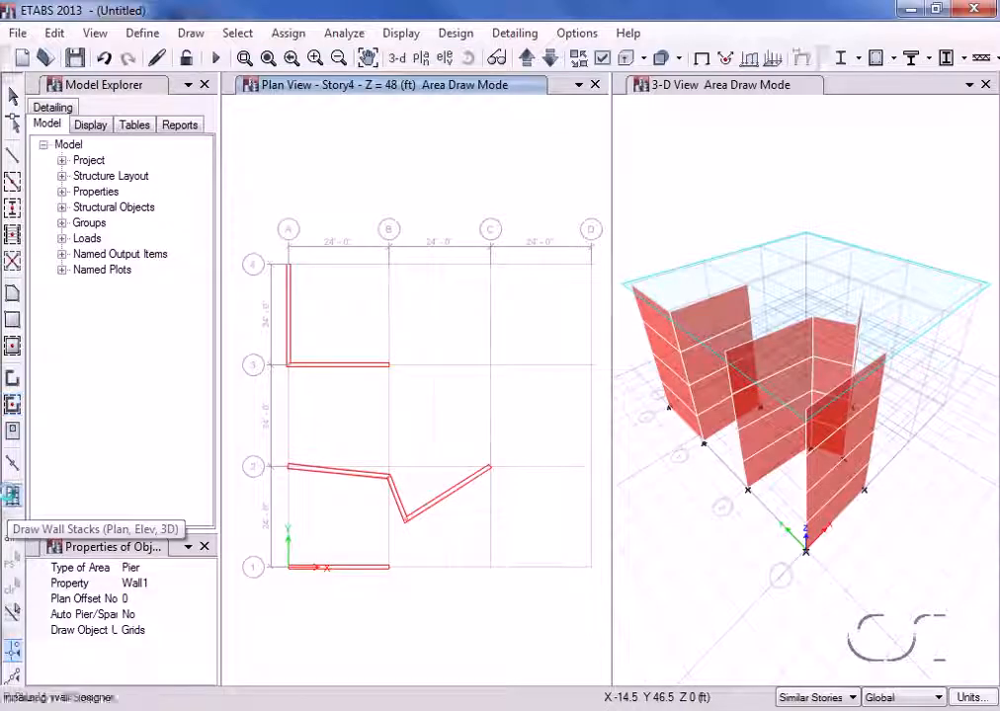
Place a Multi Cell Wall stack with its default dimensions in the bay between grids C-D and 3-4
{"action": "left_click", "coordinate": [12, 494]}
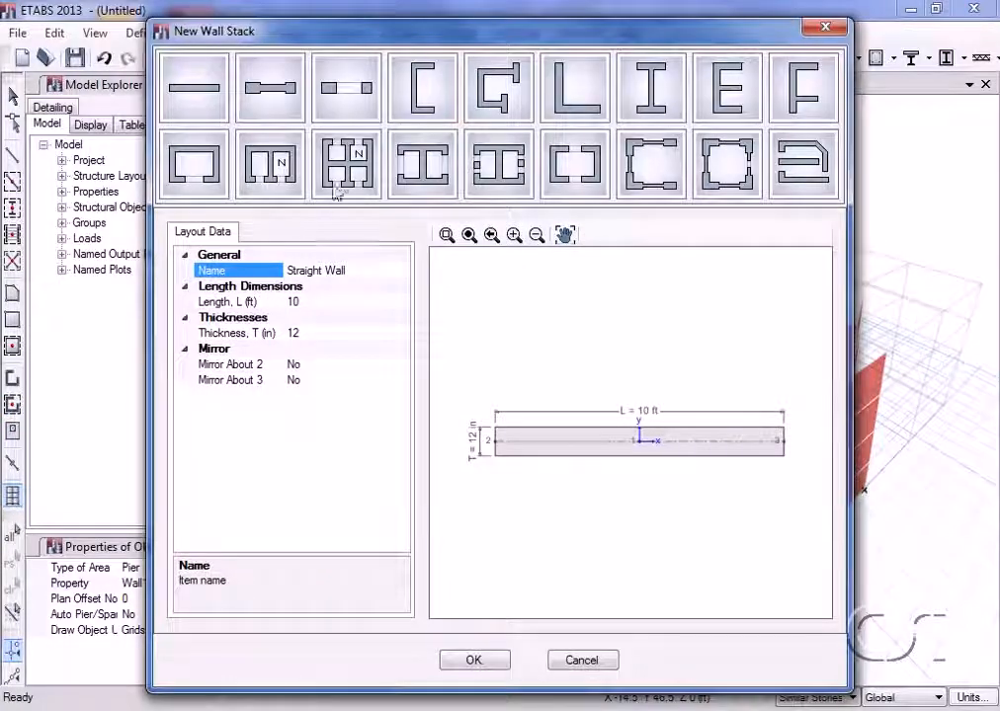
{"action": "left_click", "coordinate": [340, 178]}
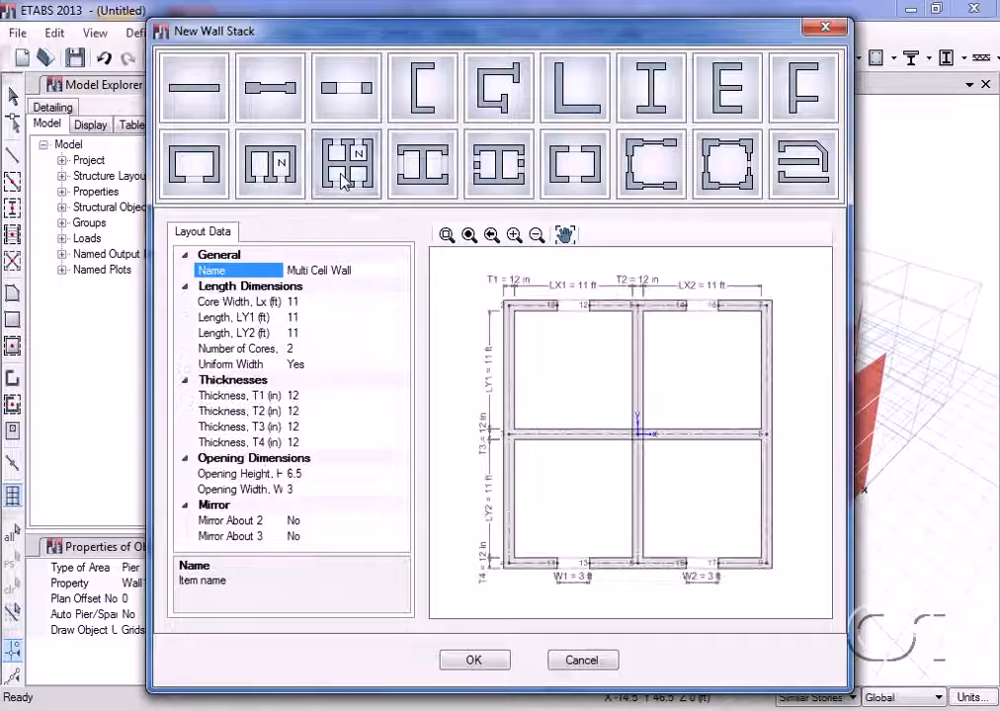
{"action": "left_click", "coordinate": [474, 658]}
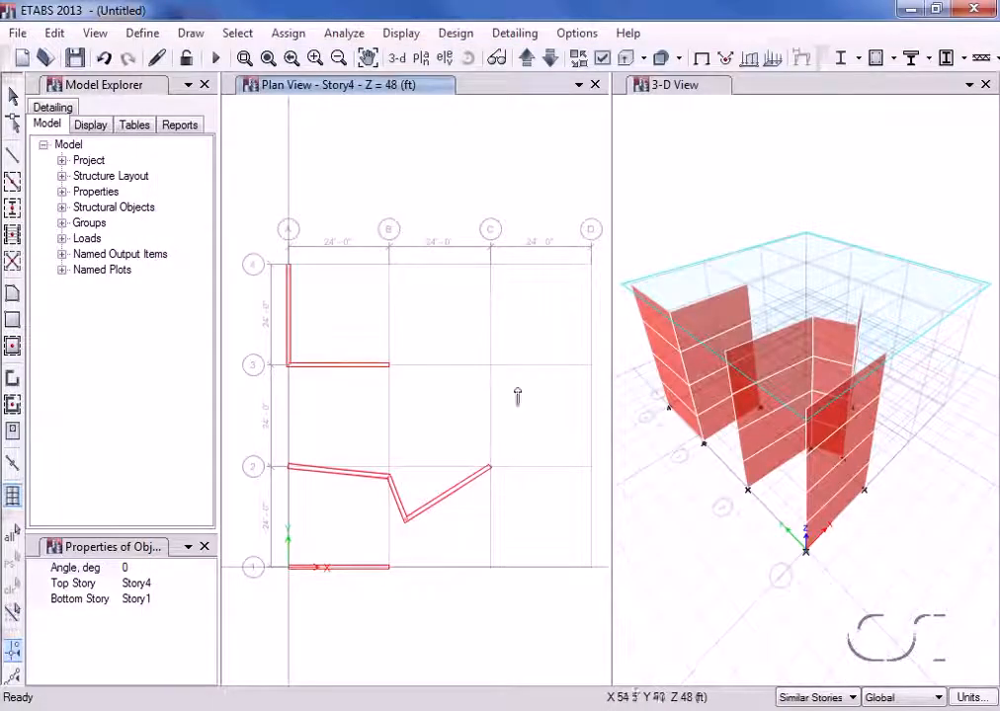
{"action": "left_click", "coordinate": [524, 316]}
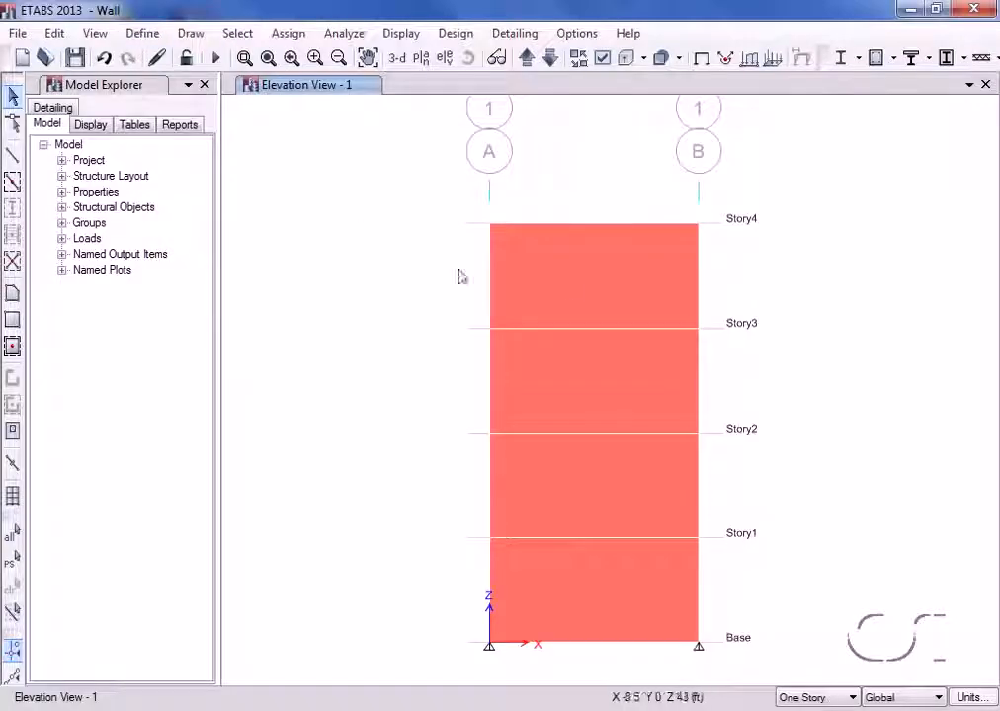
Assign wall auto mesh options to the topmost wall panel, below Story4, meshing it into 3 vertical and 5 horizontal
{"action": "left_click", "coordinate": [588, 289]}
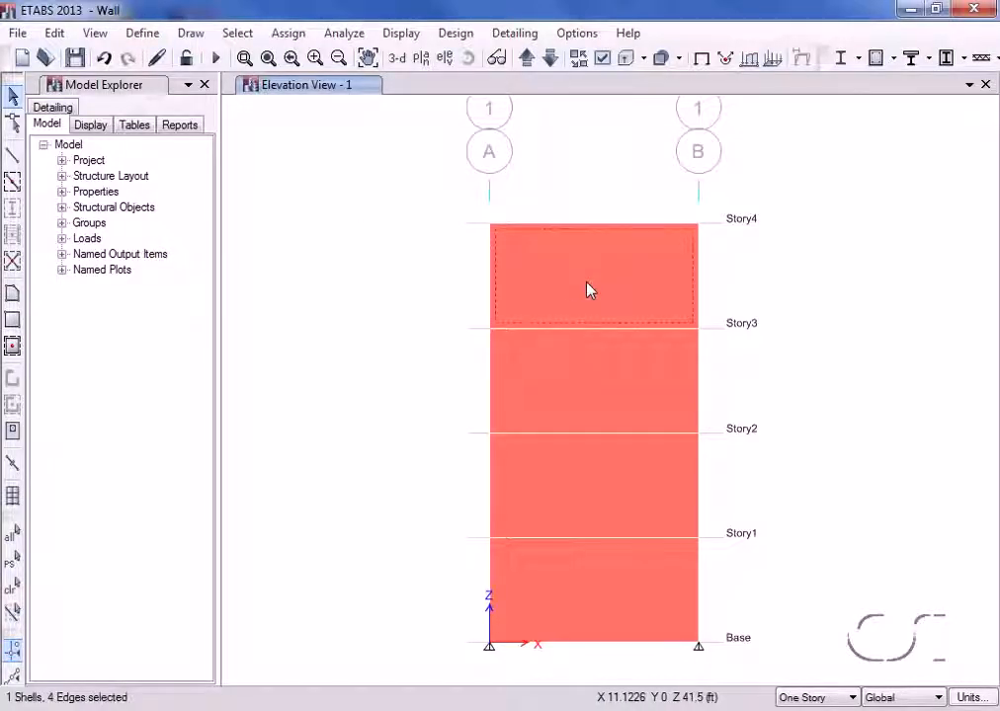
{"action": "left_click", "coordinate": [288, 34]}
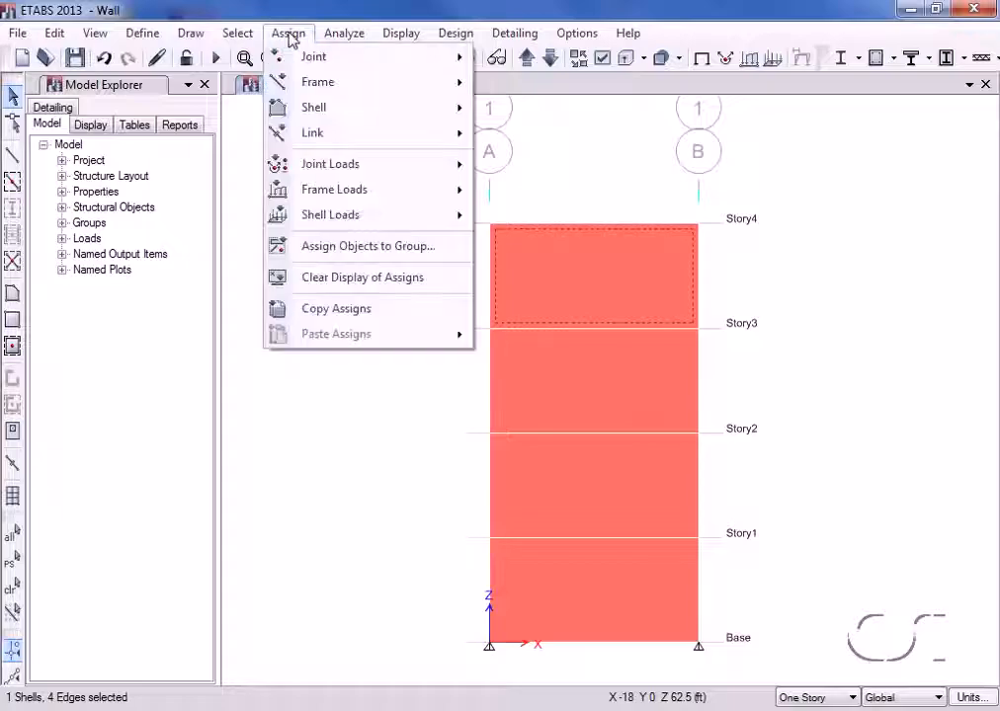
{"action": "mouse_move", "coordinate": [309, 109]}
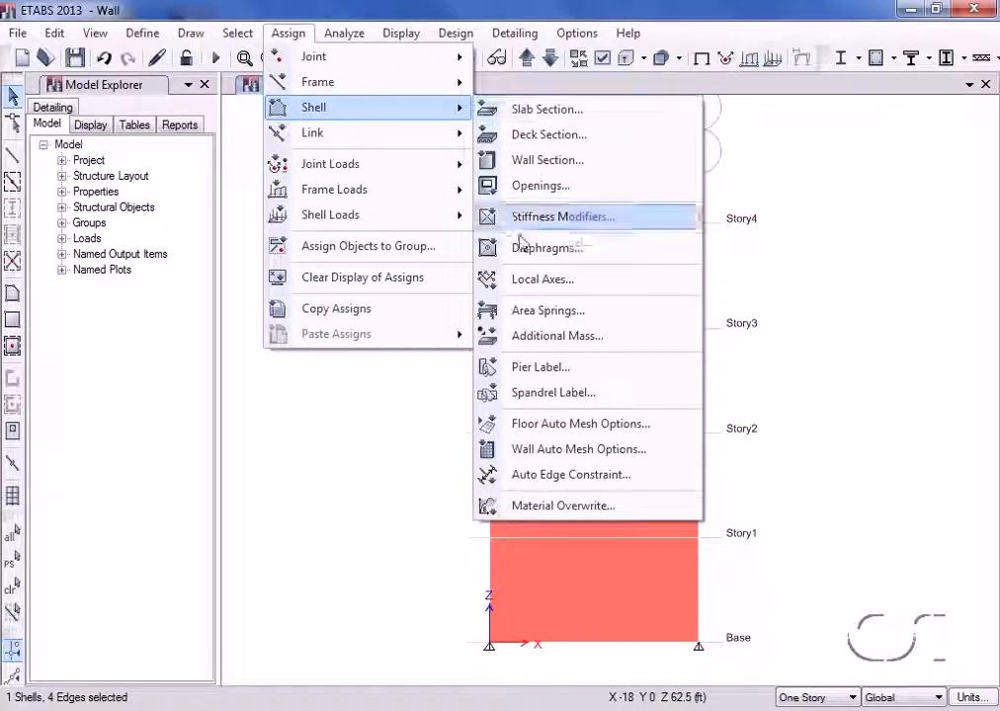
{"action": "left_click", "coordinate": [642, 450]}
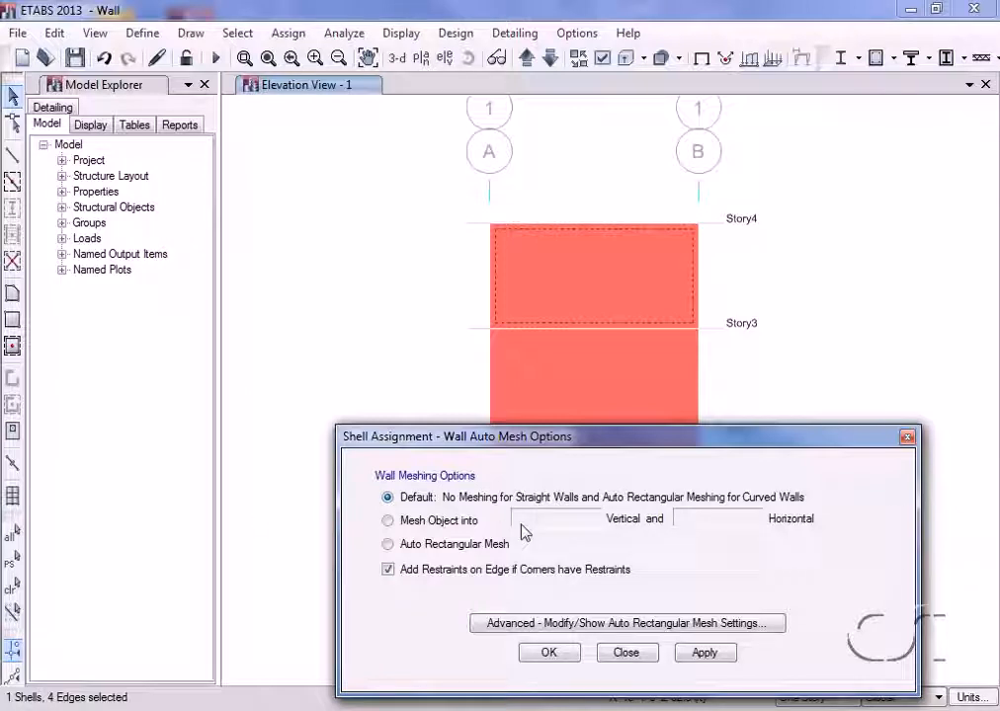
{"action": "left_click", "coordinate": [385, 522]}
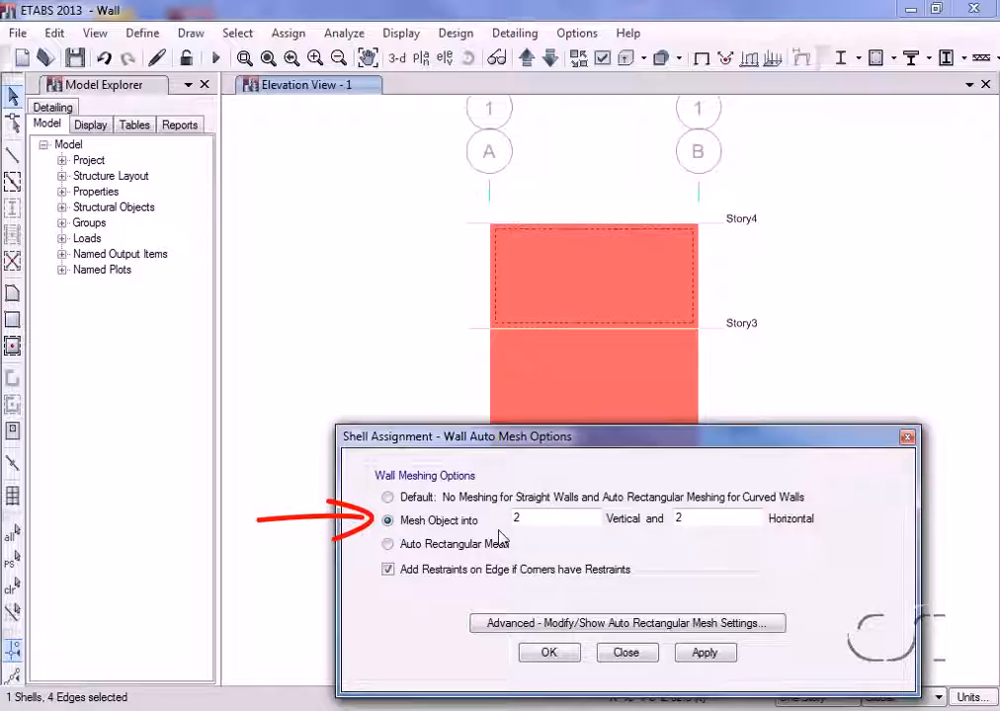
{"action": "left_click", "coordinate": [545, 518]}
{"action": "type", "text": "3"}
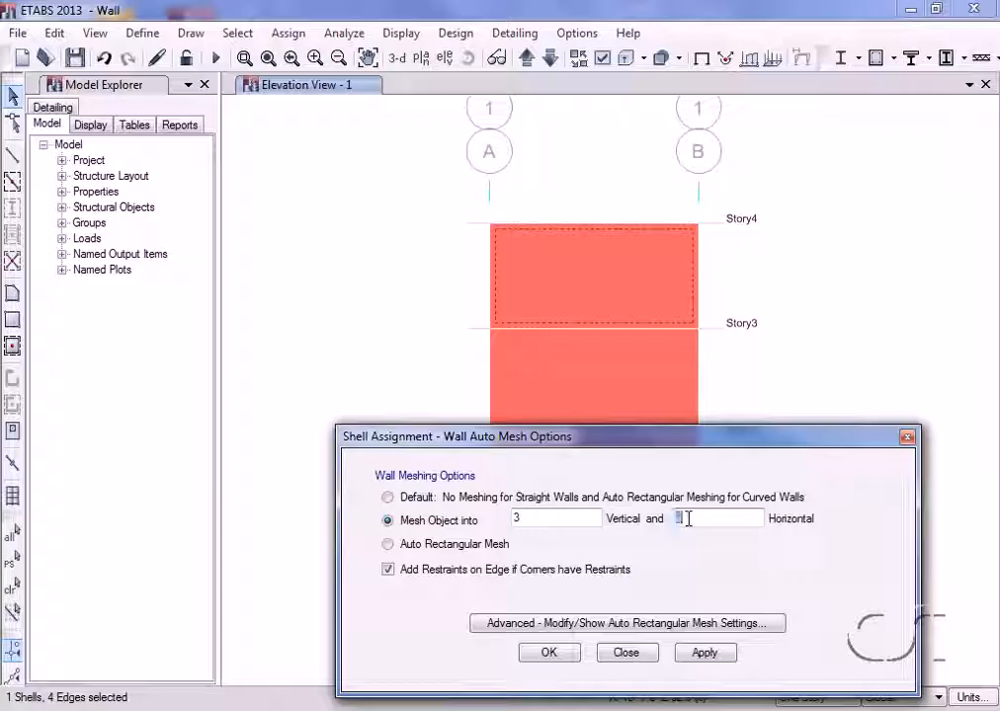
{"action": "type", "text": "5"}
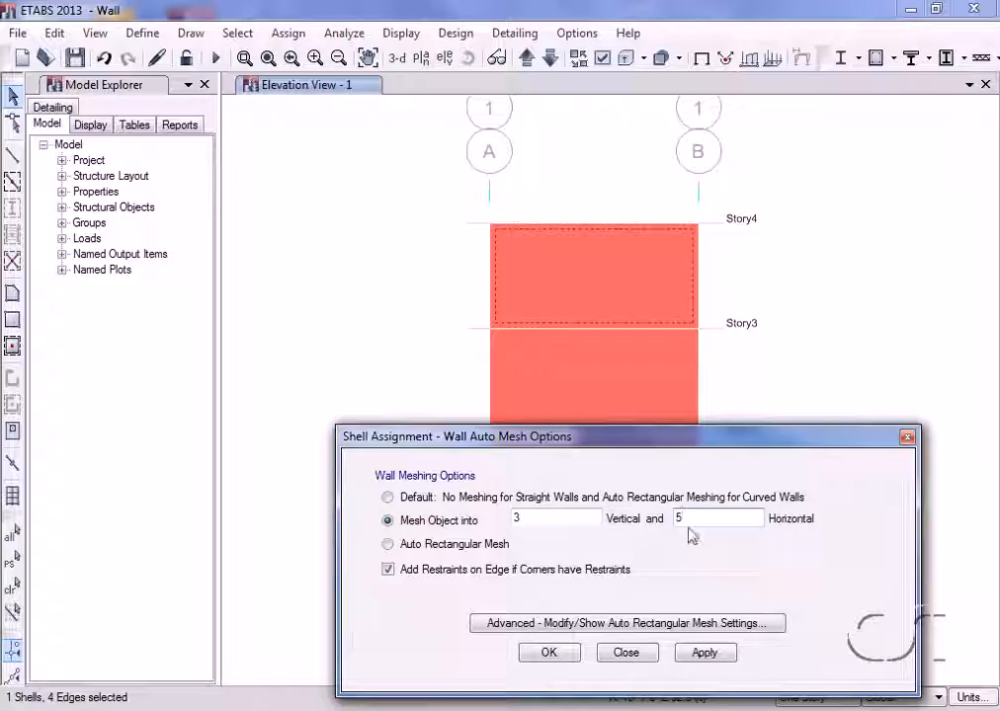
{"action": "left_click", "coordinate": [704, 653]}
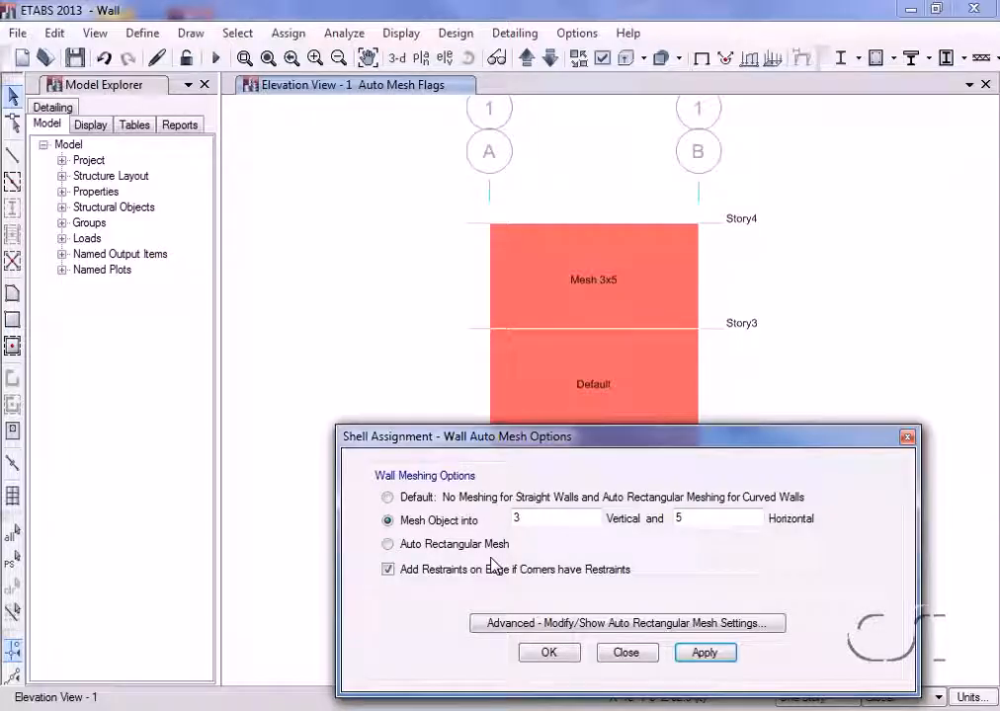
Assign Auto Rectangular Mesh to the wall panel between Story3 and Story2, with an approximate maximum mesh size of 2 ft
{"action": "left_click", "coordinate": [563, 368]}
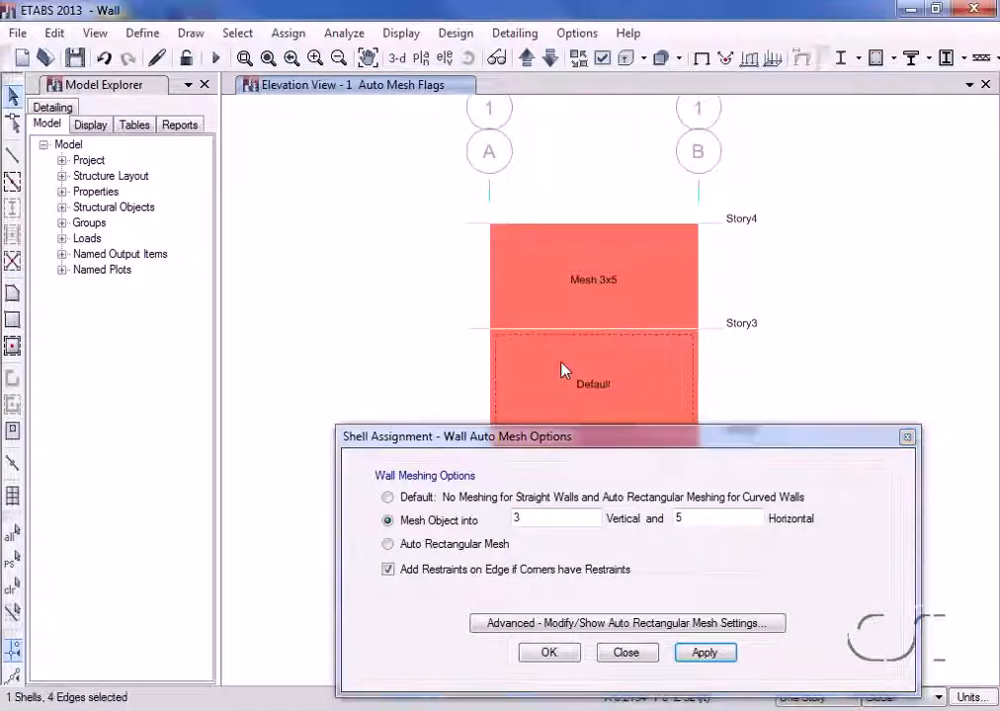
{"action": "left_click", "coordinate": [396, 546]}
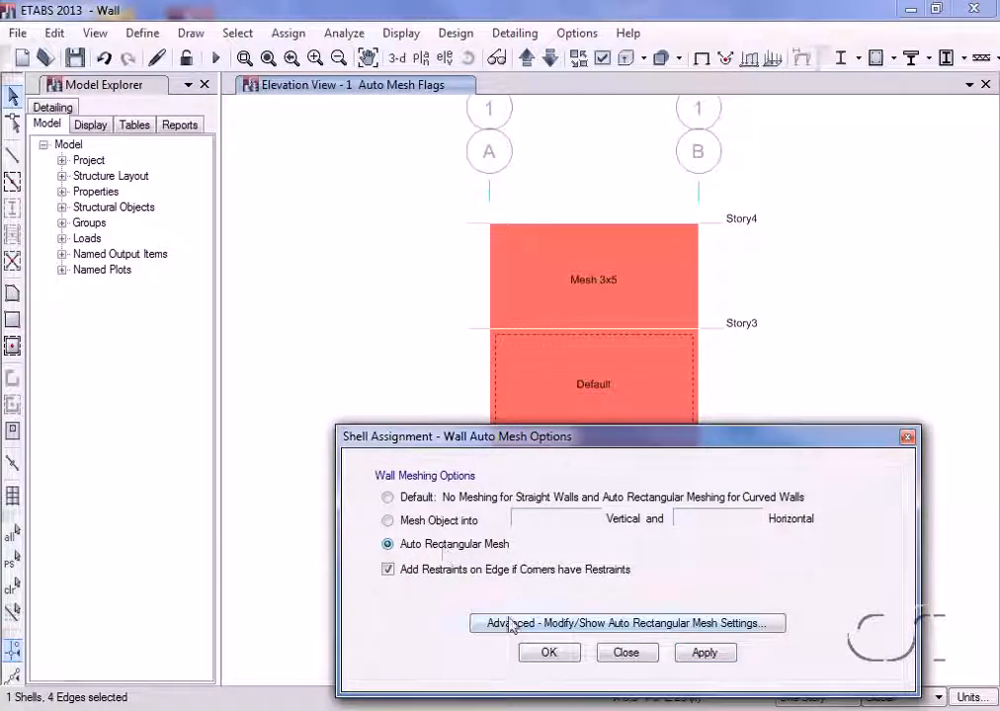
{"action": "left_click", "coordinate": [732, 623]}
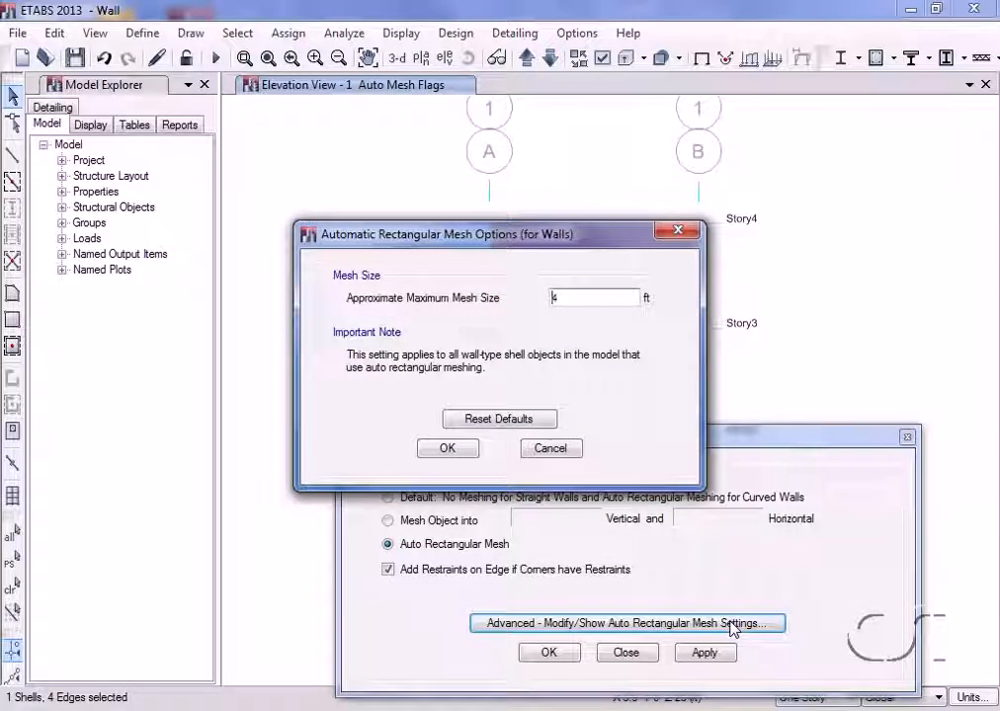
{"action": "double_click", "coordinate": [586, 302]}
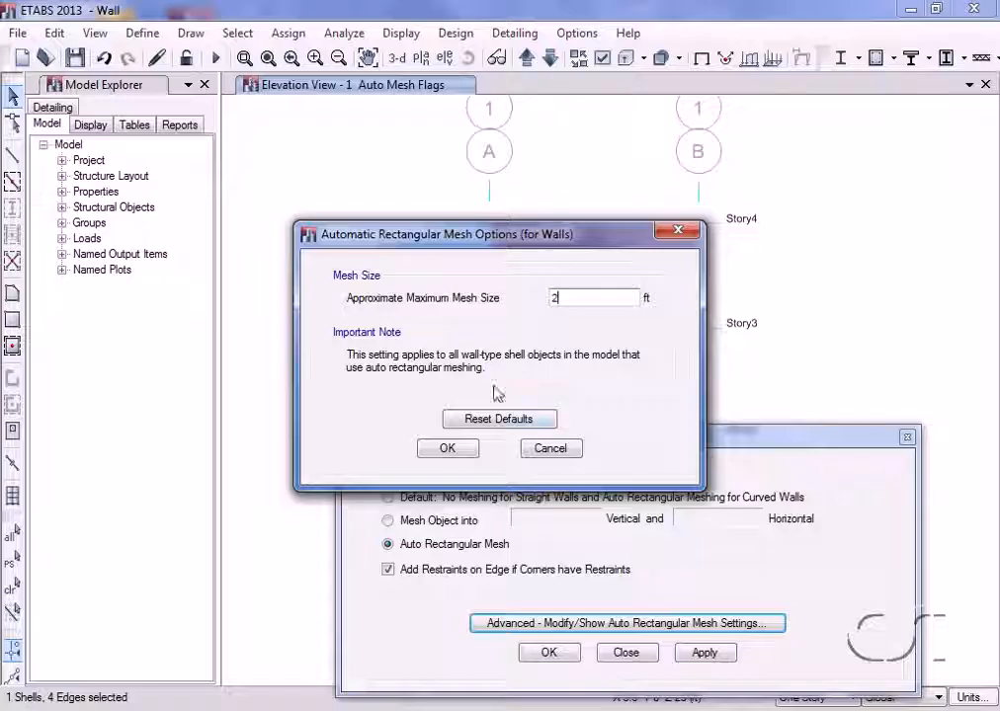
{"action": "left_click", "coordinate": [448, 449]}
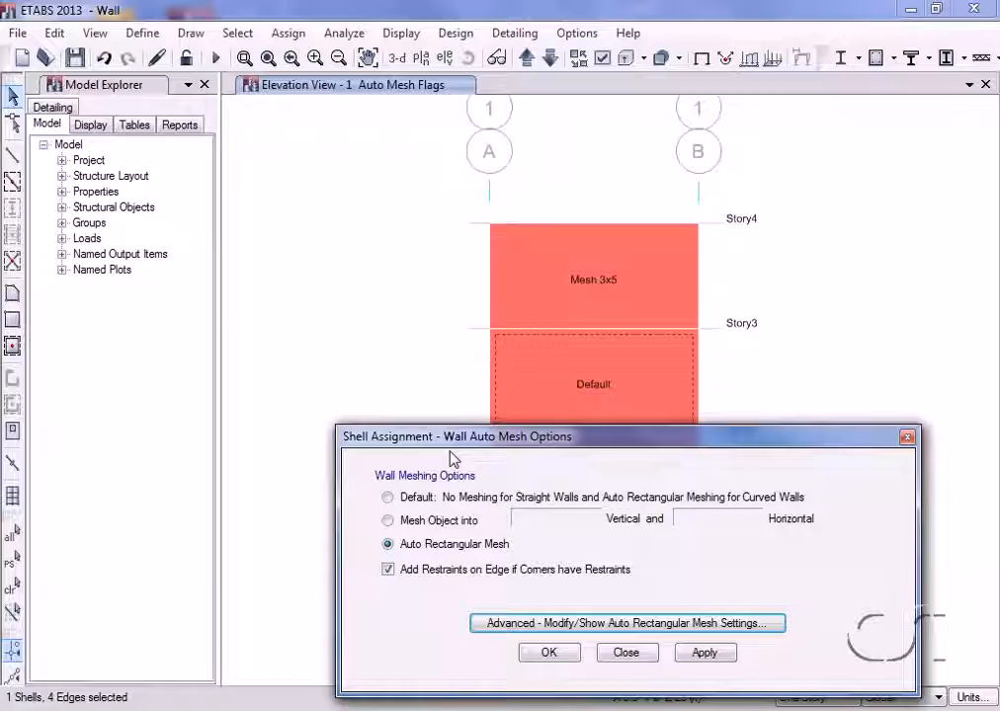
{"action": "left_click", "coordinate": [703, 653]}
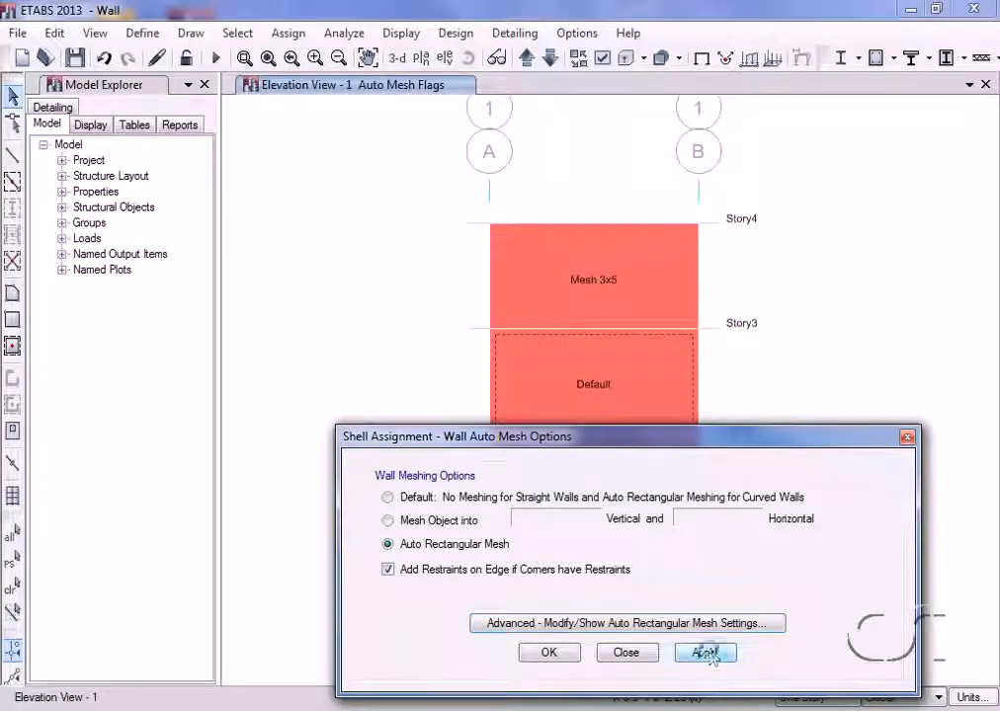
{"action": "left_click", "coordinate": [626, 653]}
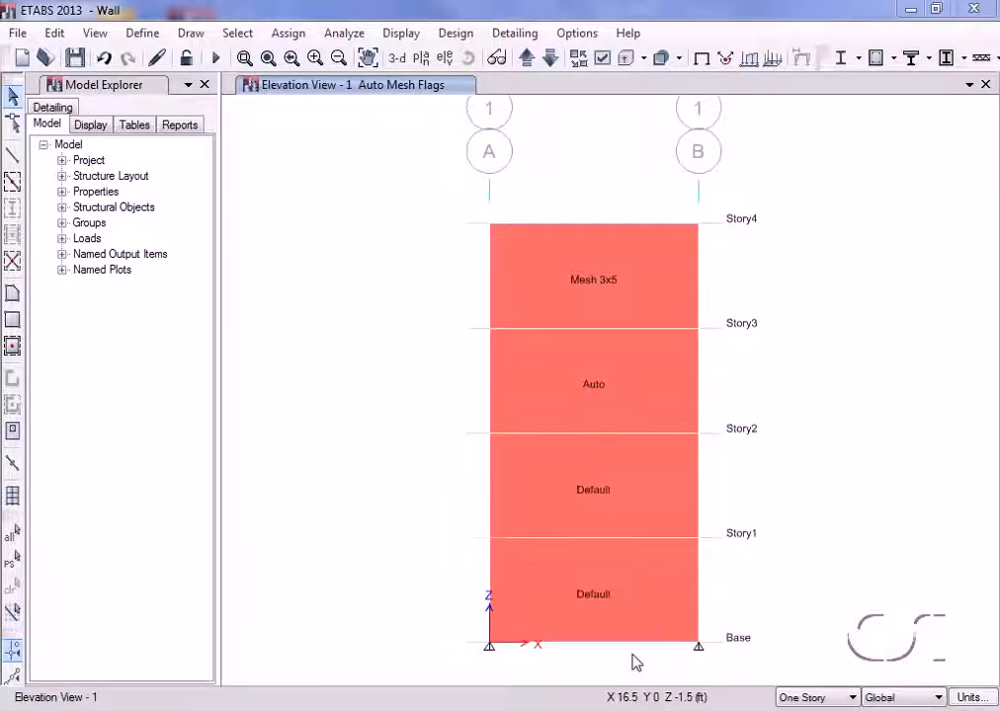
Check the mesh options of the two assigned panels and turn on the shell analysis mesh display in the elevation view
{"action": "mouse_move", "coordinate": [670, 406]}
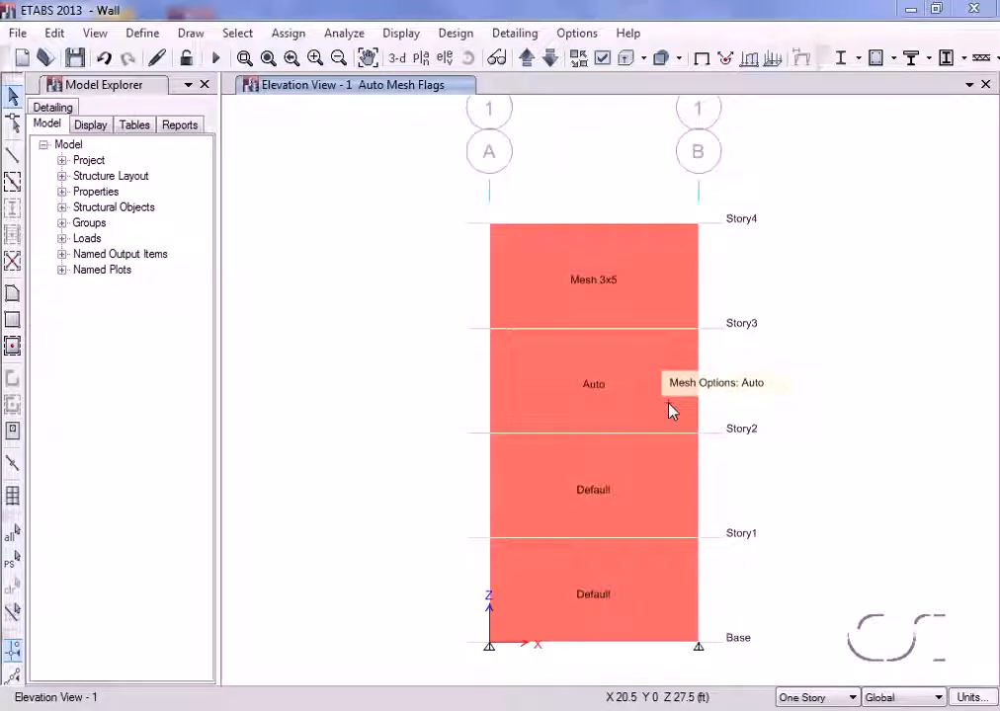
{"action": "mouse_move", "coordinate": [652, 294]}
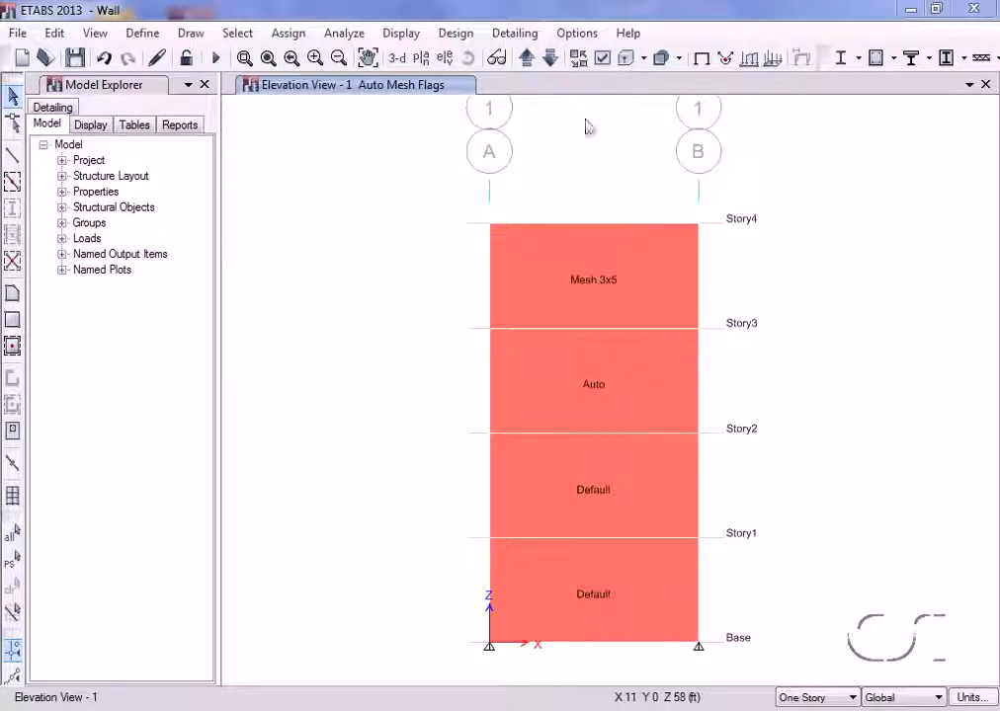
{"action": "left_click", "coordinate": [601, 60]}
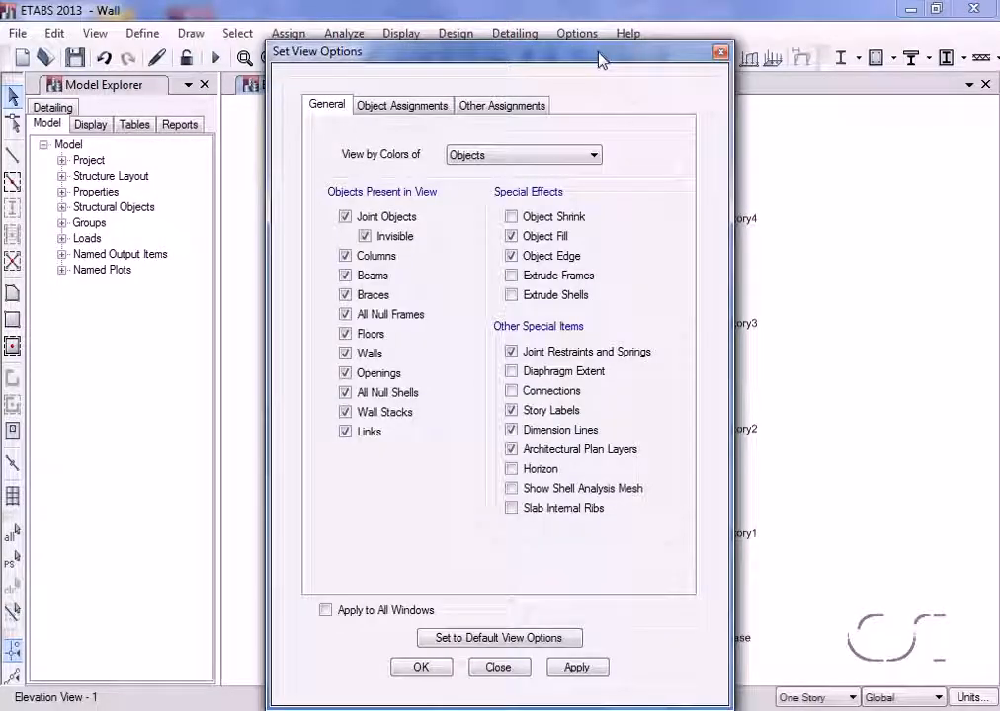
{"action": "left_click", "coordinate": [511, 488]}
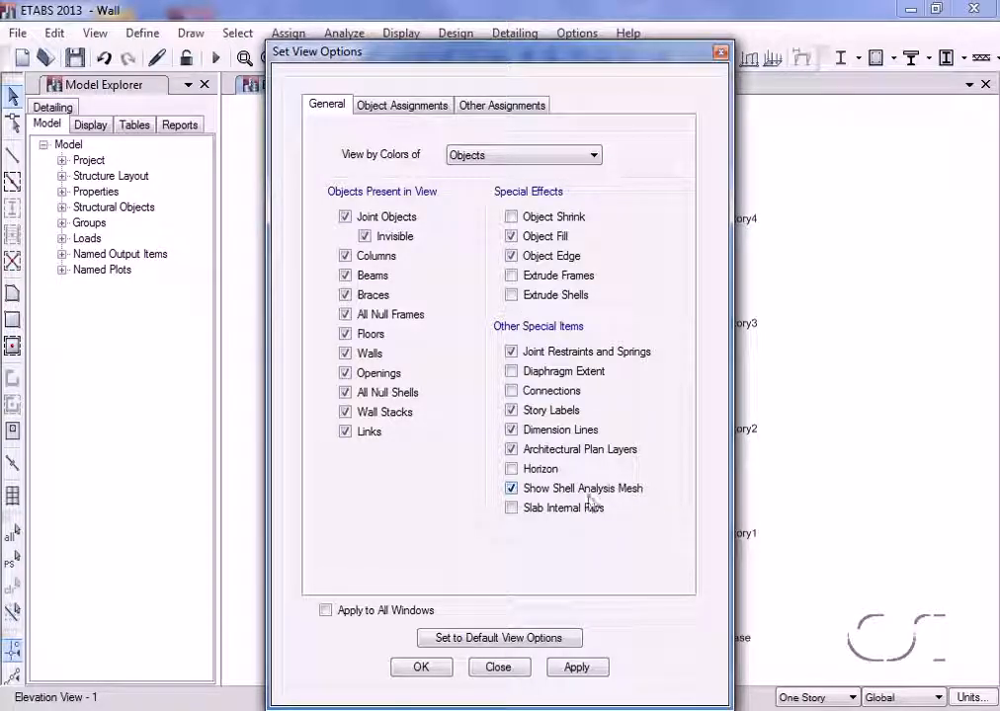
{"action": "left_click", "coordinate": [421, 667]}
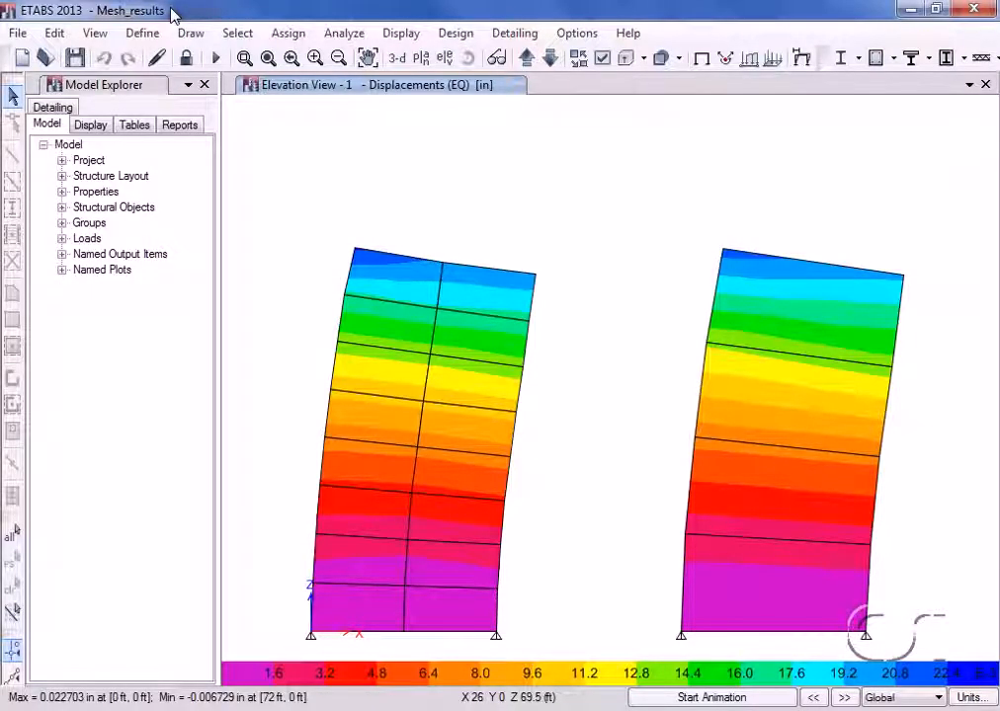
Read the point displacements at the upper-right corners of the two contoured walls to compare their mesh results
{"action": "right_click", "coordinate": [539, 283]}
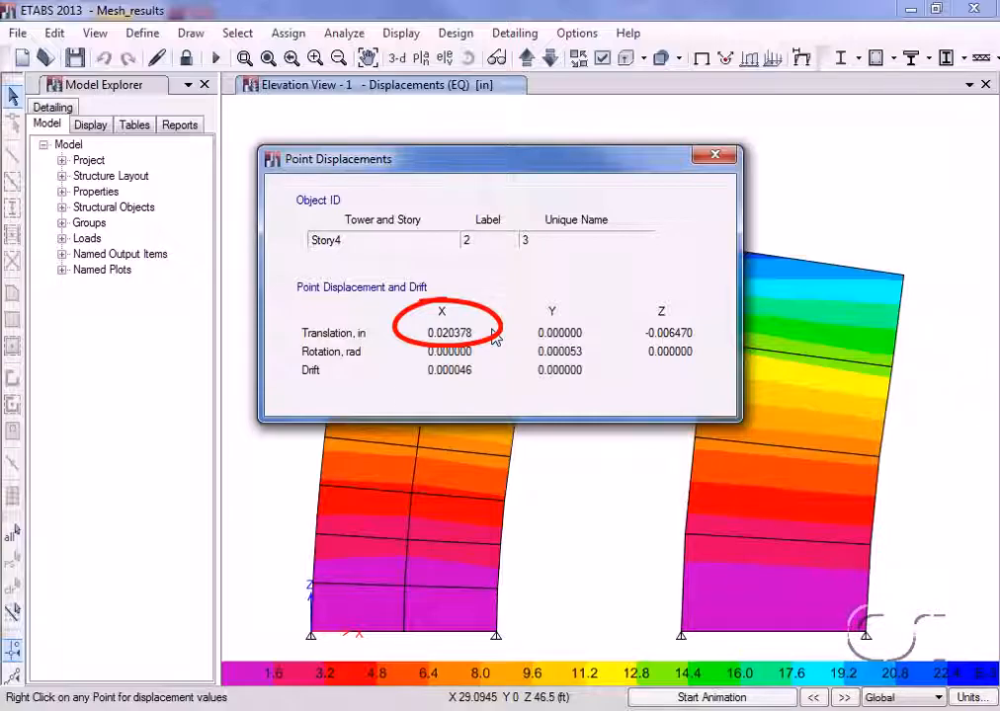
{"action": "left_click", "coordinate": [714, 158]}
{"action": "mouse_move", "coordinate": [903, 281]}
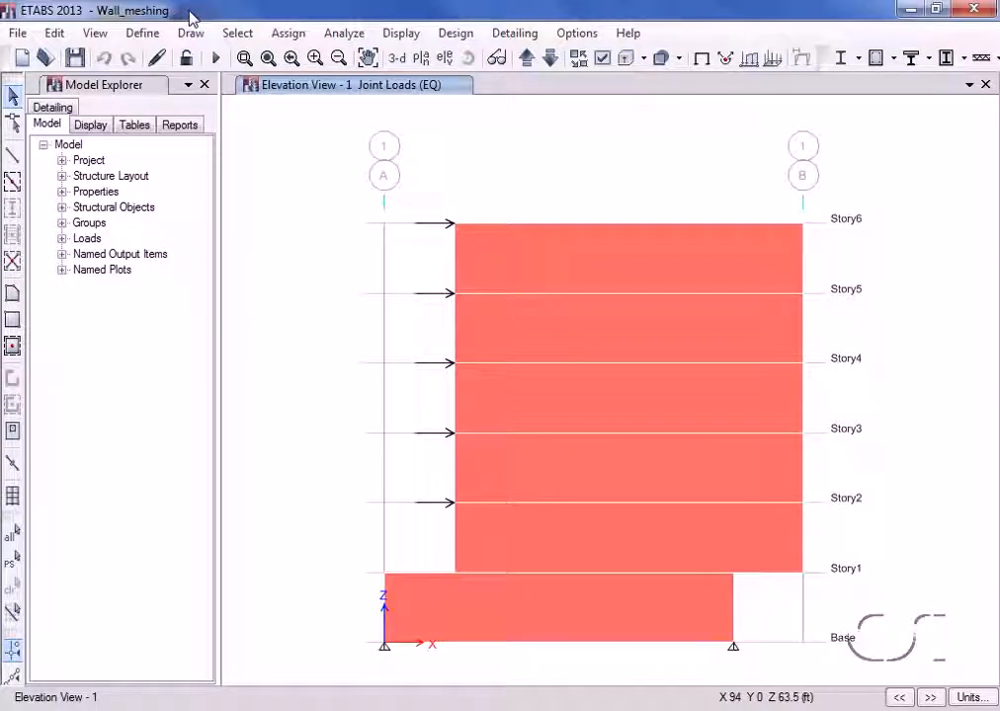
Run the analysis of the unmeshed offset walls to view their EQ deformed shape, and unlock the model, deleting the results
{"action": "left_click", "coordinate": [216, 59]}
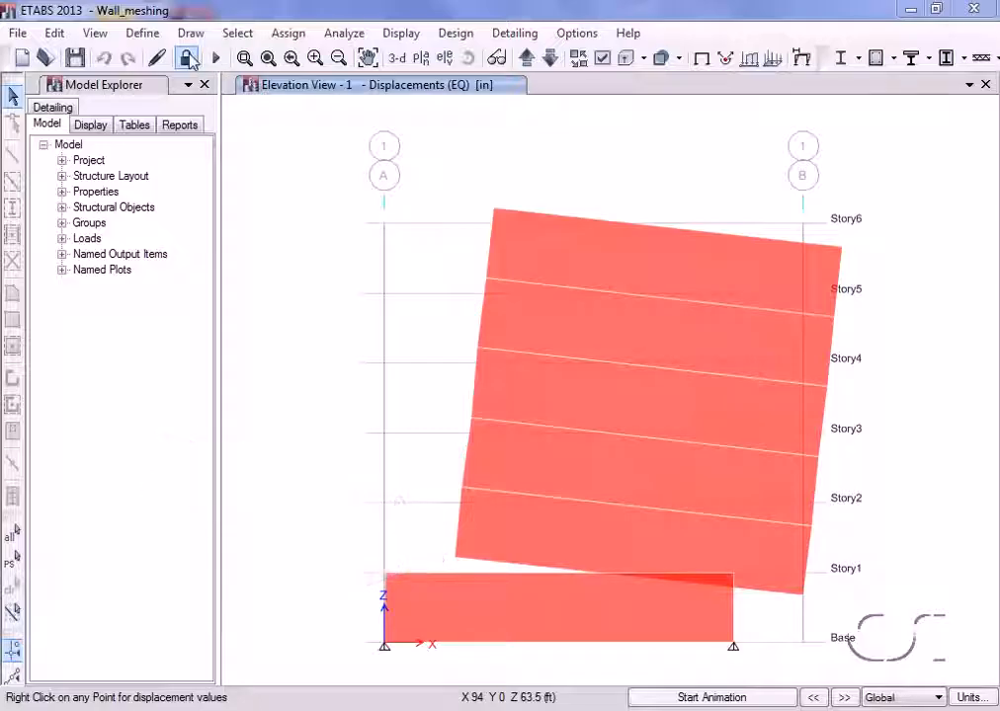
{"action": "left_click", "coordinate": [187, 57]}
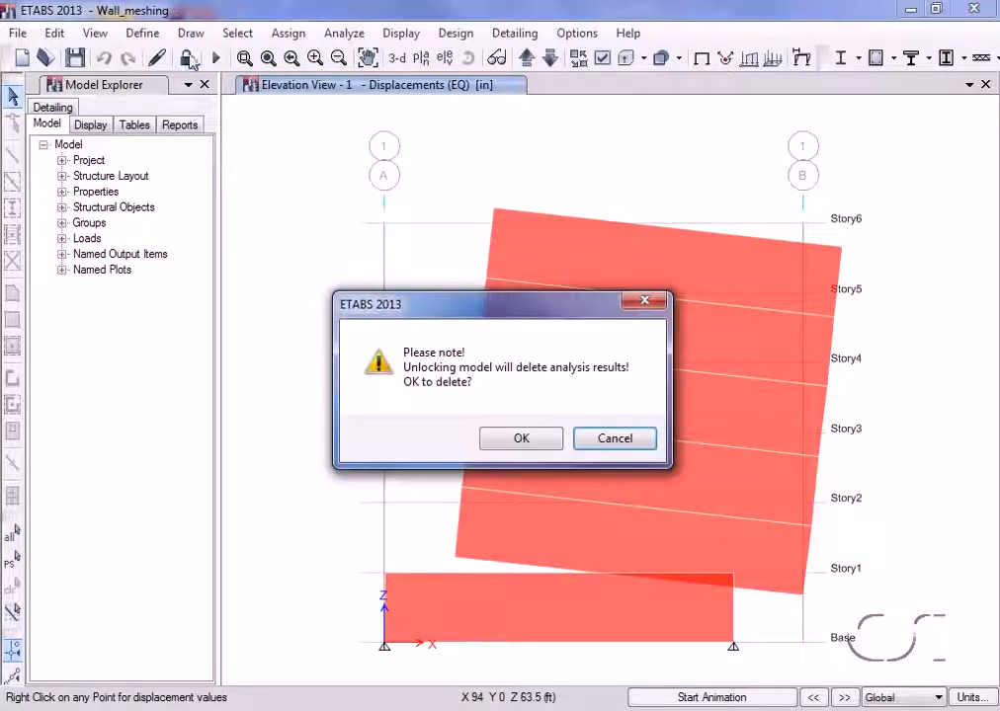
{"action": "left_click", "coordinate": [518, 440]}
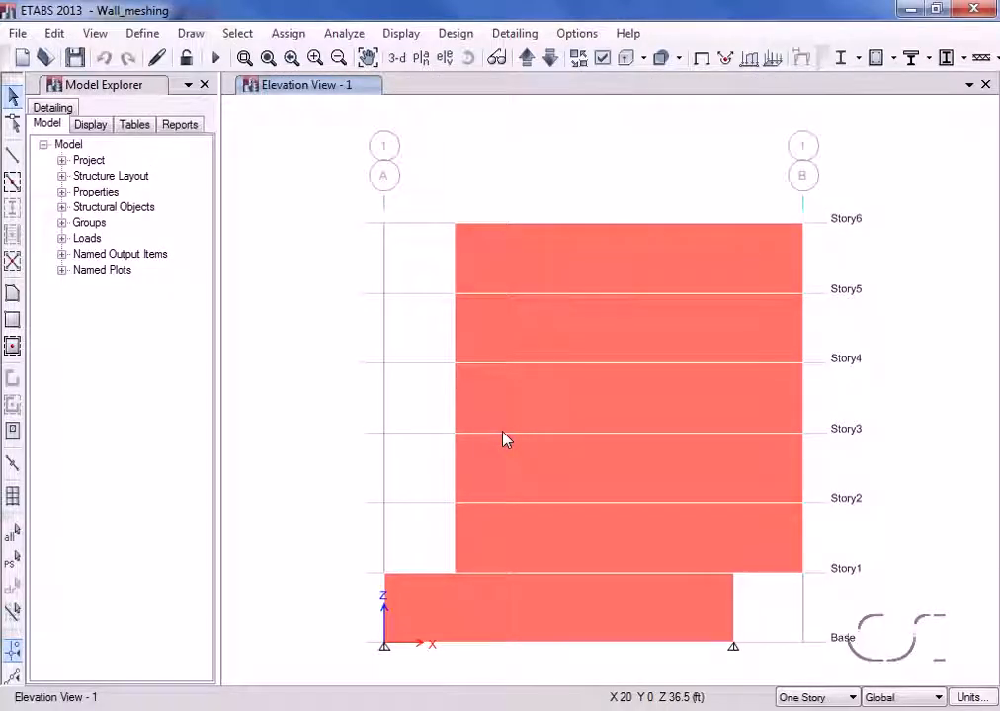
Assign wall auto mesh options to all six wall panels, meshing each object into 1 vertical and 5 horizontal
{"action": "left_click_drag", "start_coordinate": [725, 216], "coordinate": [528, 603]}
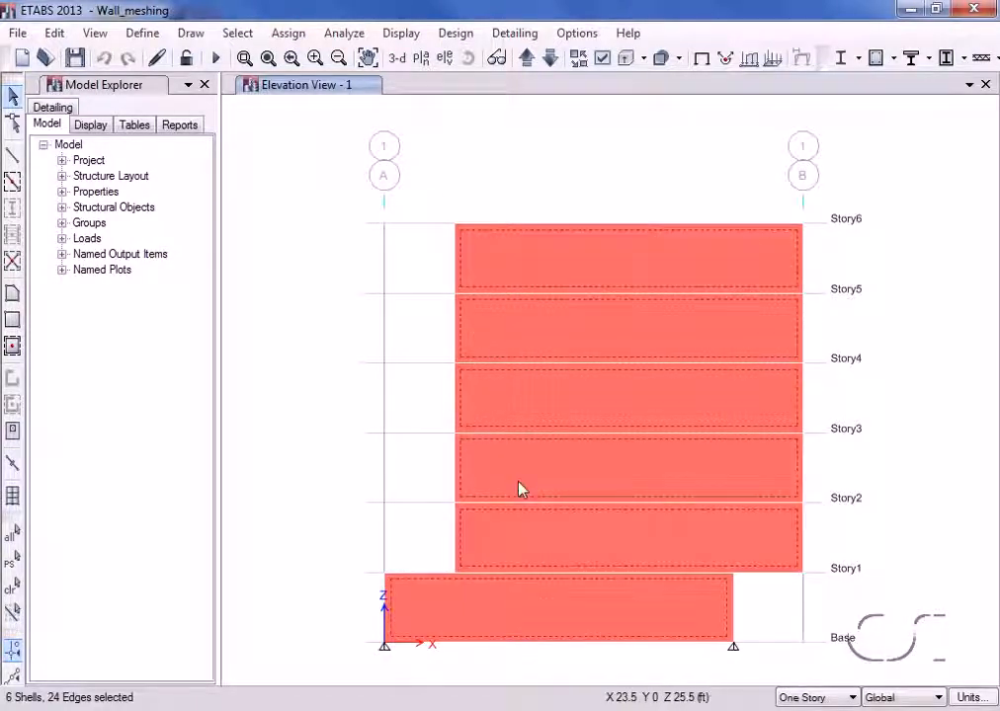
{"action": "left_click", "coordinate": [288, 32]}
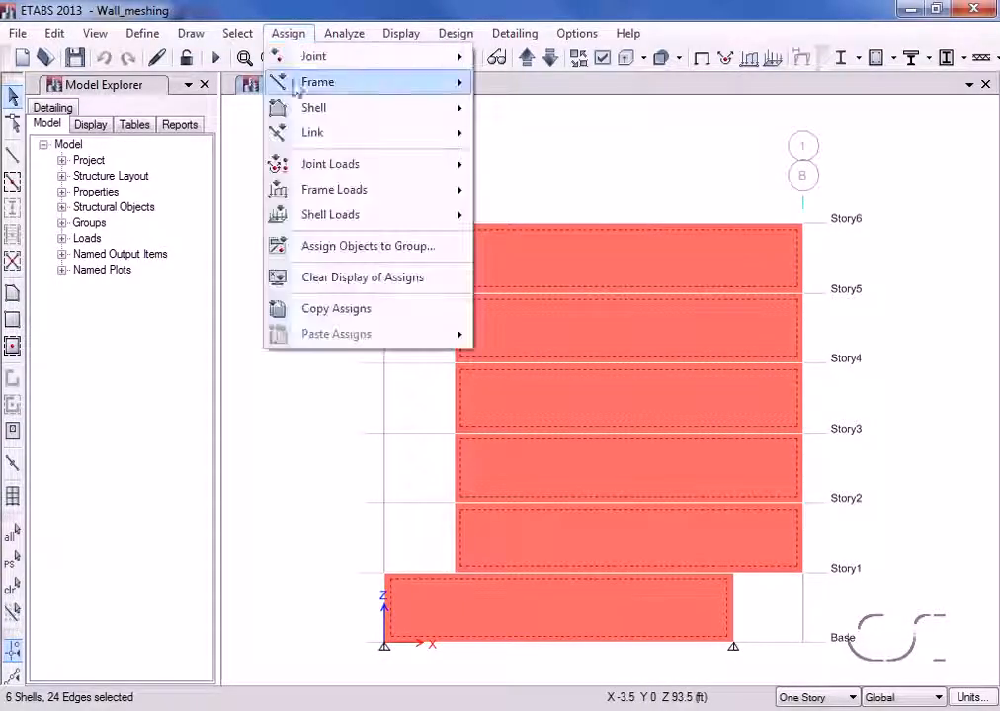
{"action": "mouse_move", "coordinate": [308, 109]}
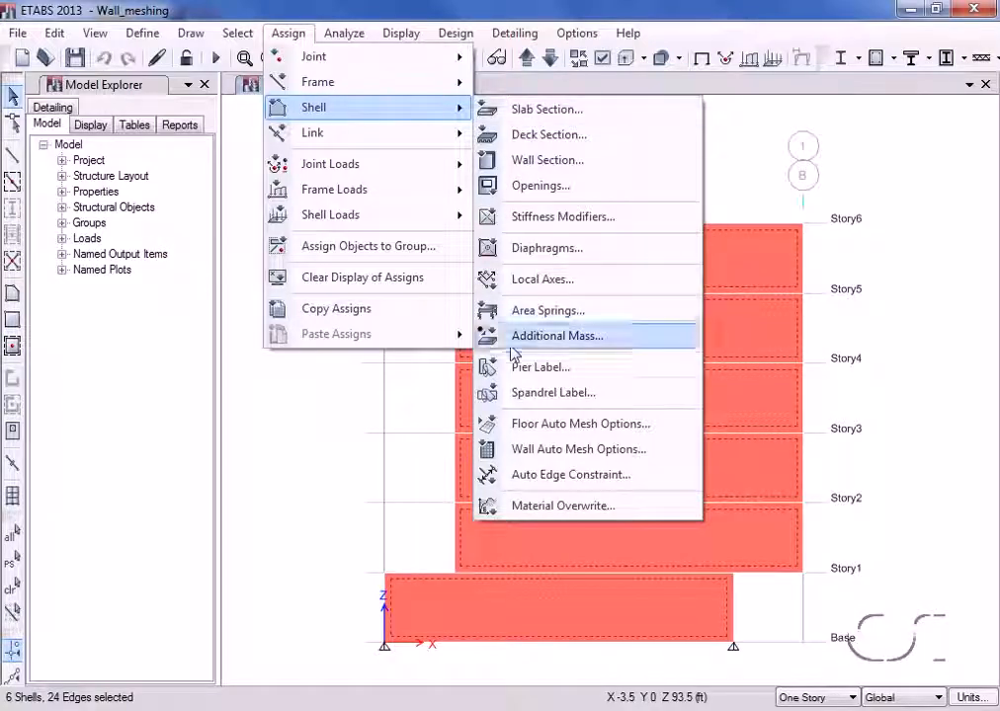
{"action": "left_click", "coordinate": [632, 453]}
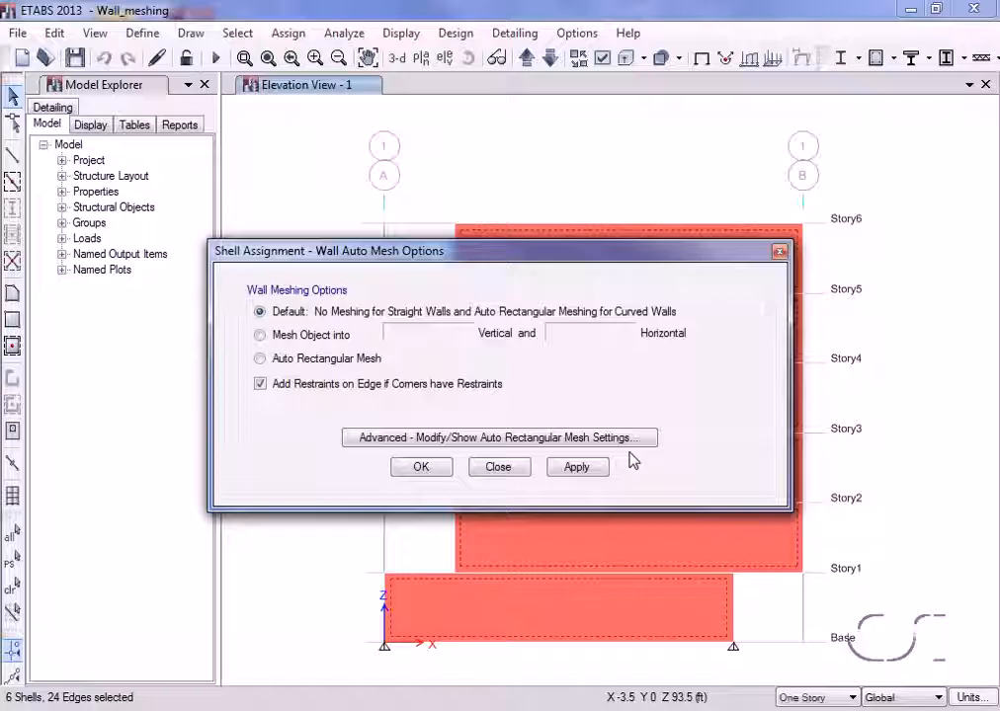
{"action": "left_click", "coordinate": [305, 340]}
{"action": "left_click_drag", "start_coordinate": [386, 333], "coordinate": [416, 336]}
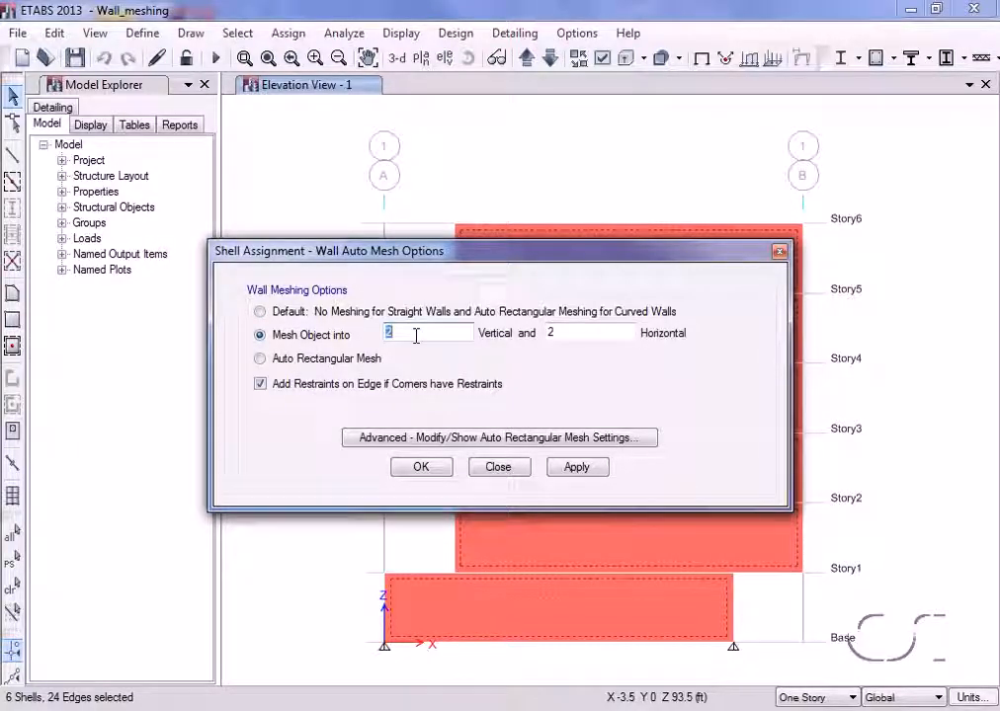
{"action": "type", "text": "1"}
{"action": "double_click", "coordinate": [565, 335]}
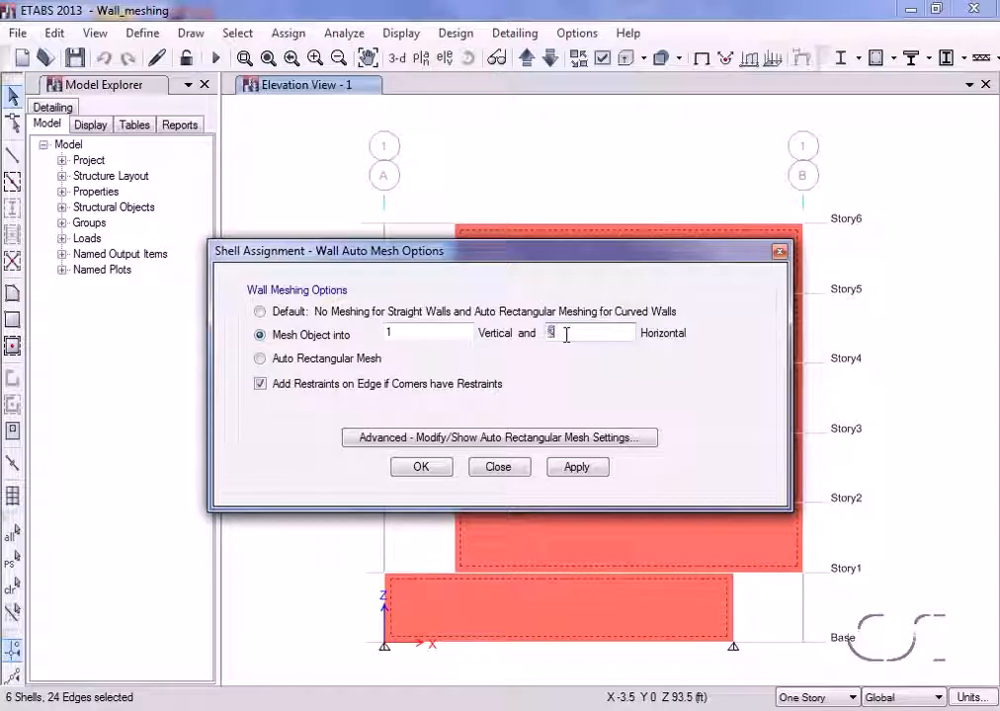
{"action": "type", "text": "5"}
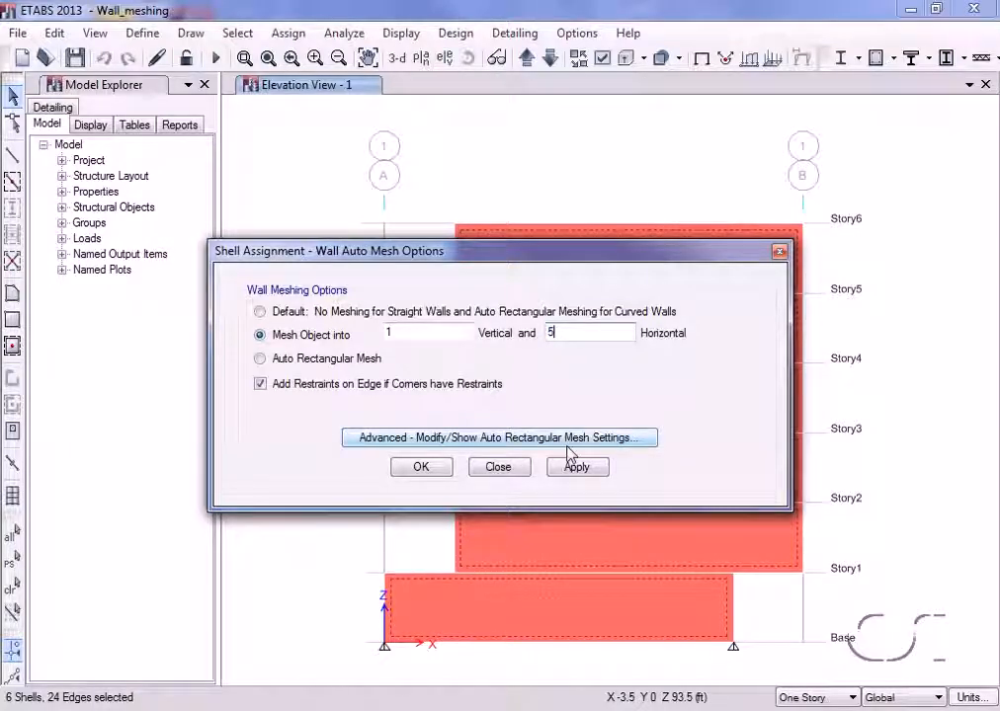
{"action": "left_click", "coordinate": [575, 468]}
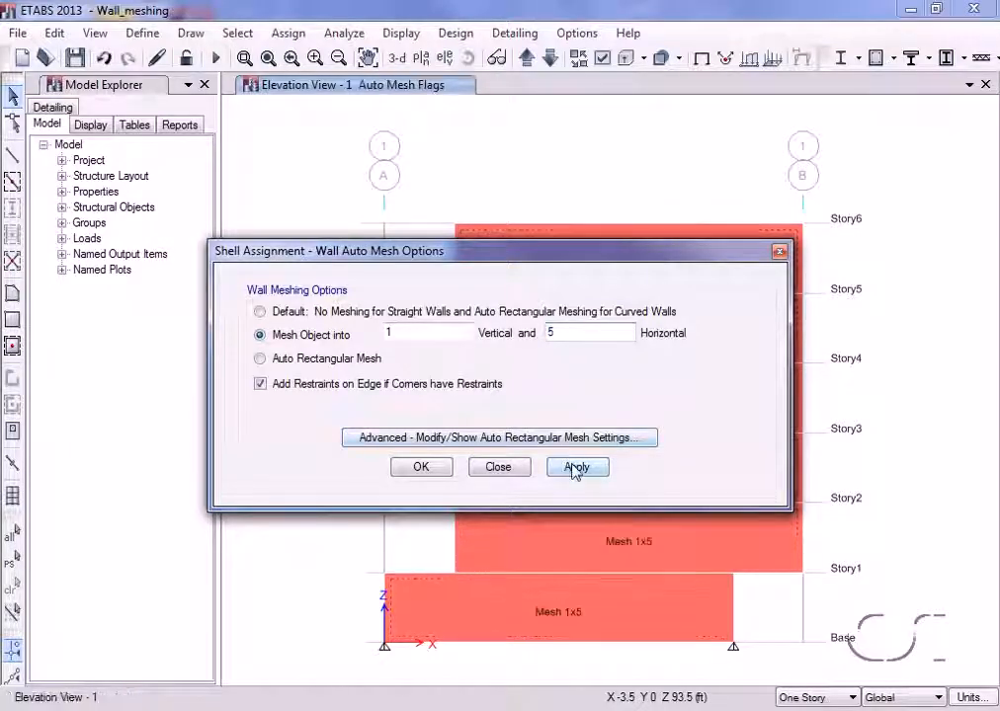
{"action": "left_click", "coordinate": [486, 464]}
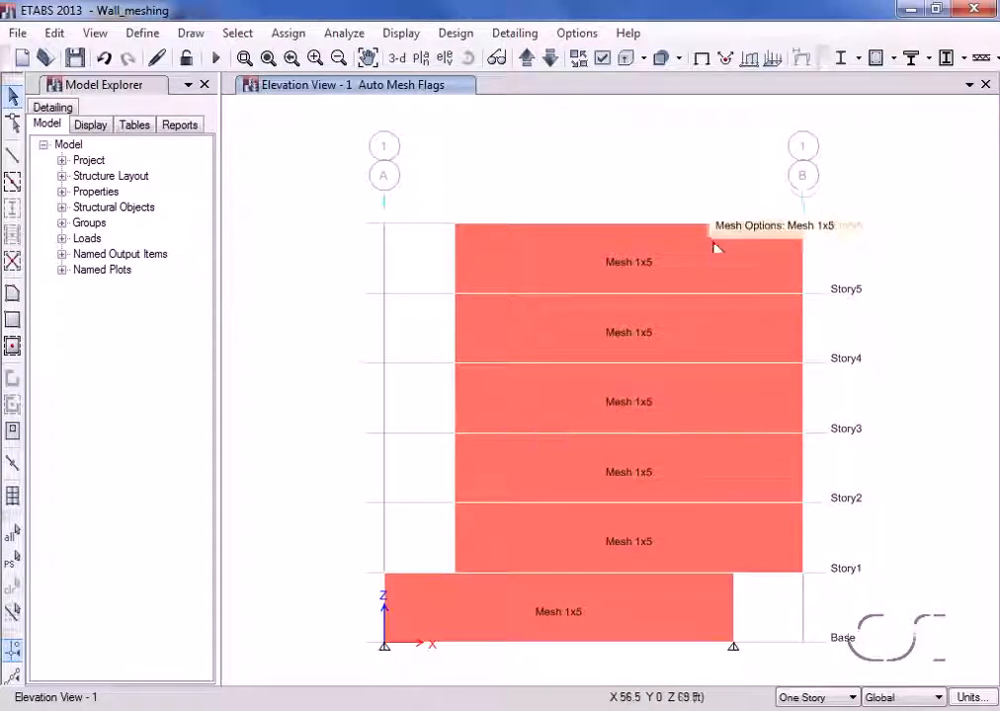
Assign Do NOT Create Edge Constraints to all six wall panels, applied to the full structure
{"action": "left_click_drag", "start_coordinate": [712, 204], "coordinate": [576, 610]}
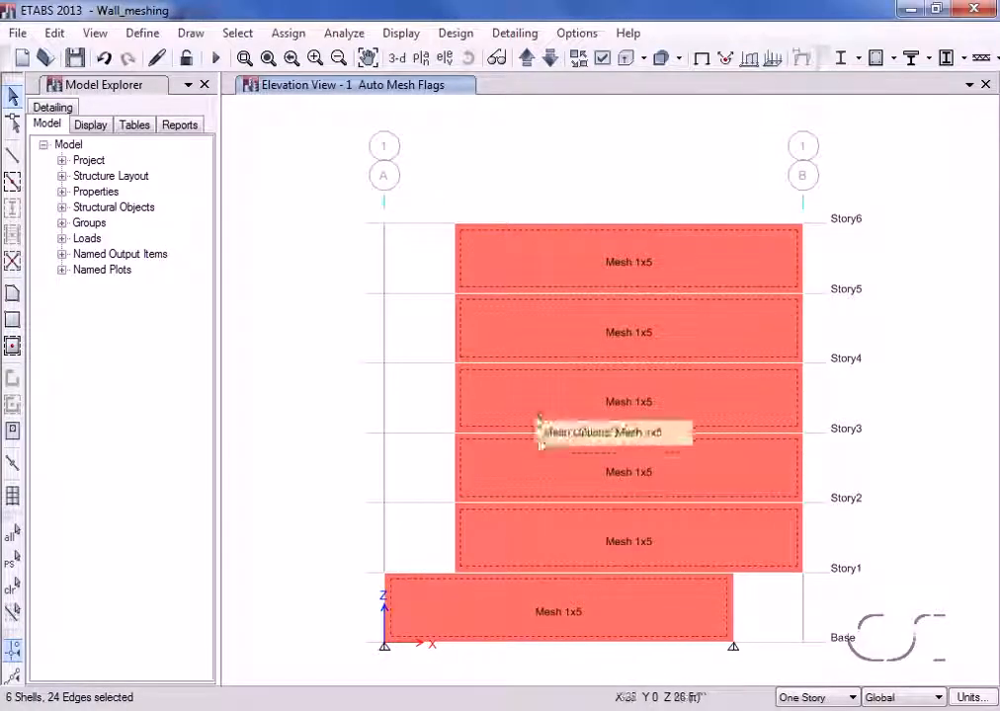
{"action": "left_click", "coordinate": [288, 34]}
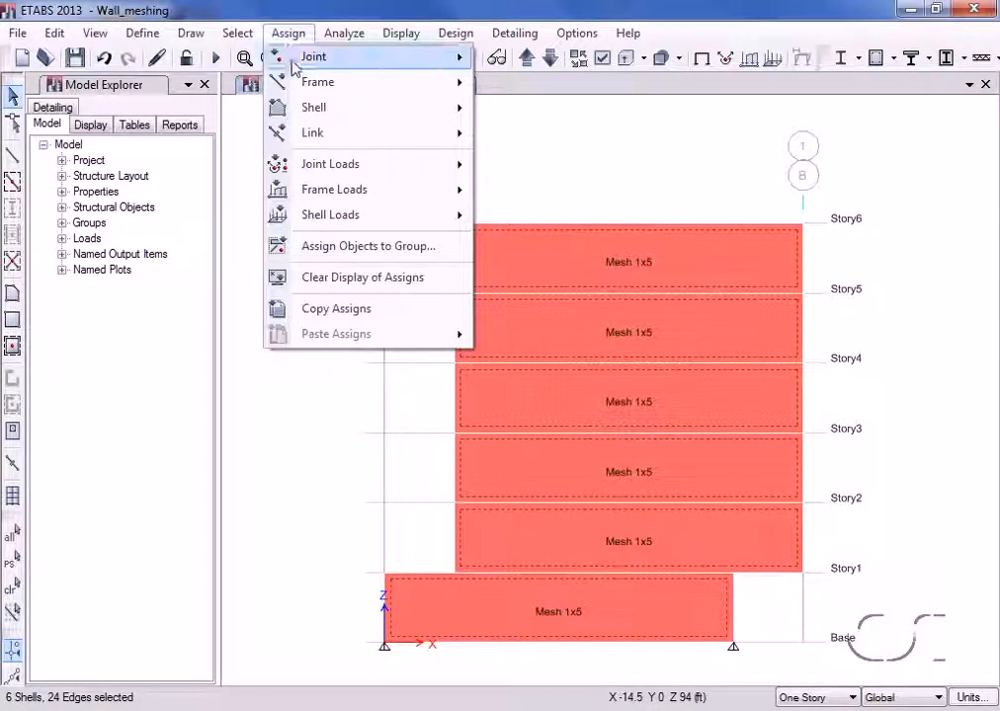
{"action": "mouse_move", "coordinate": [353, 114]}
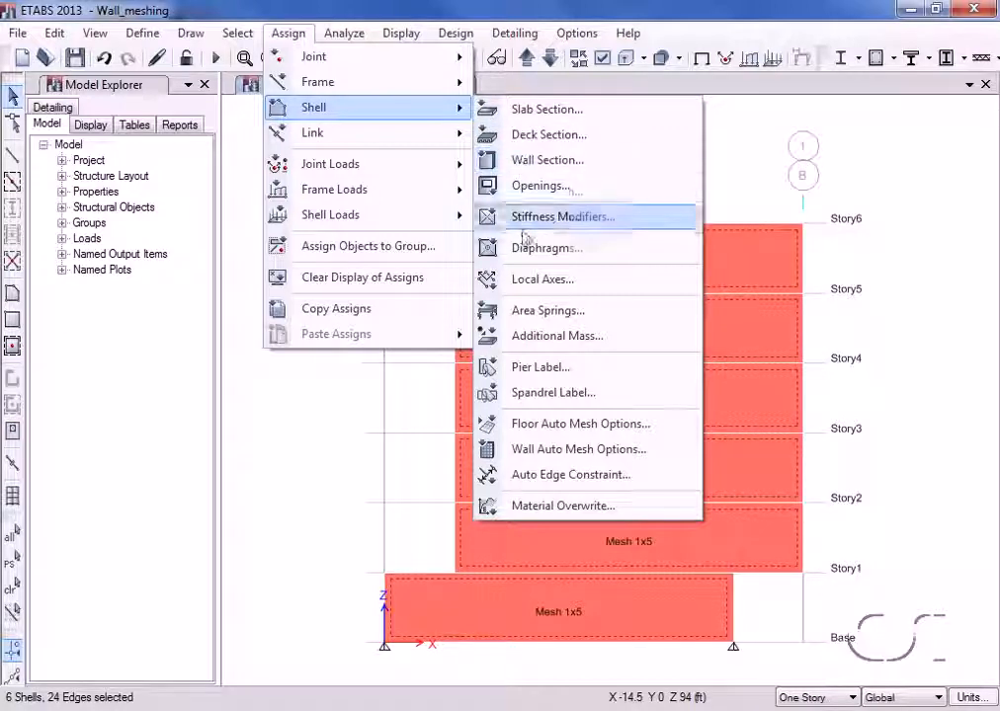
{"action": "left_click", "coordinate": [621, 478]}
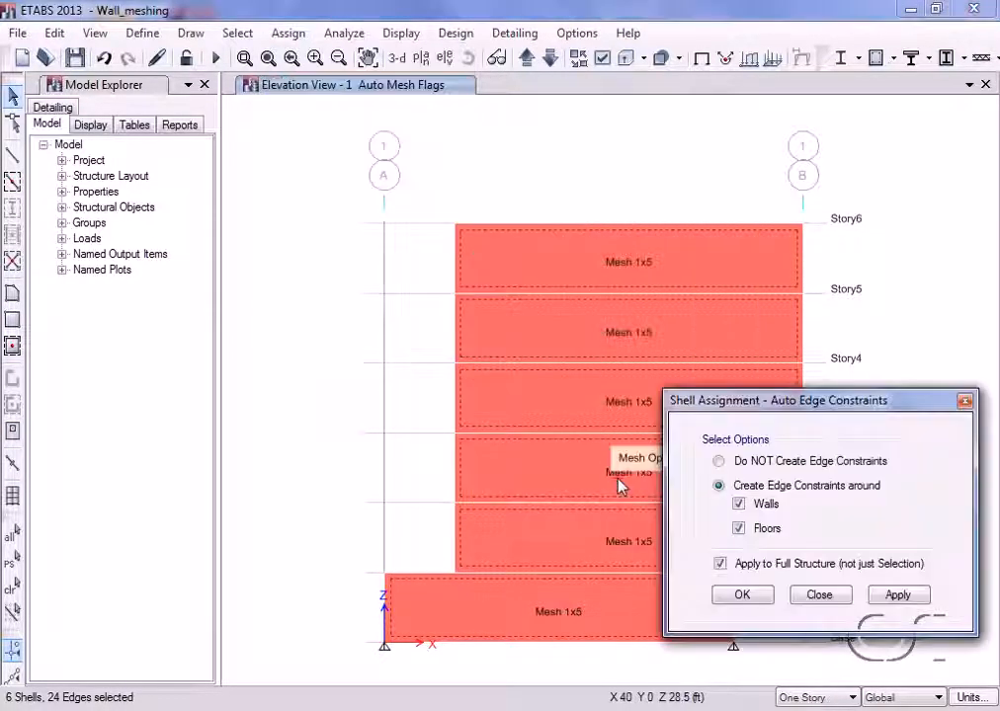
{"action": "left_click", "coordinate": [718, 462]}
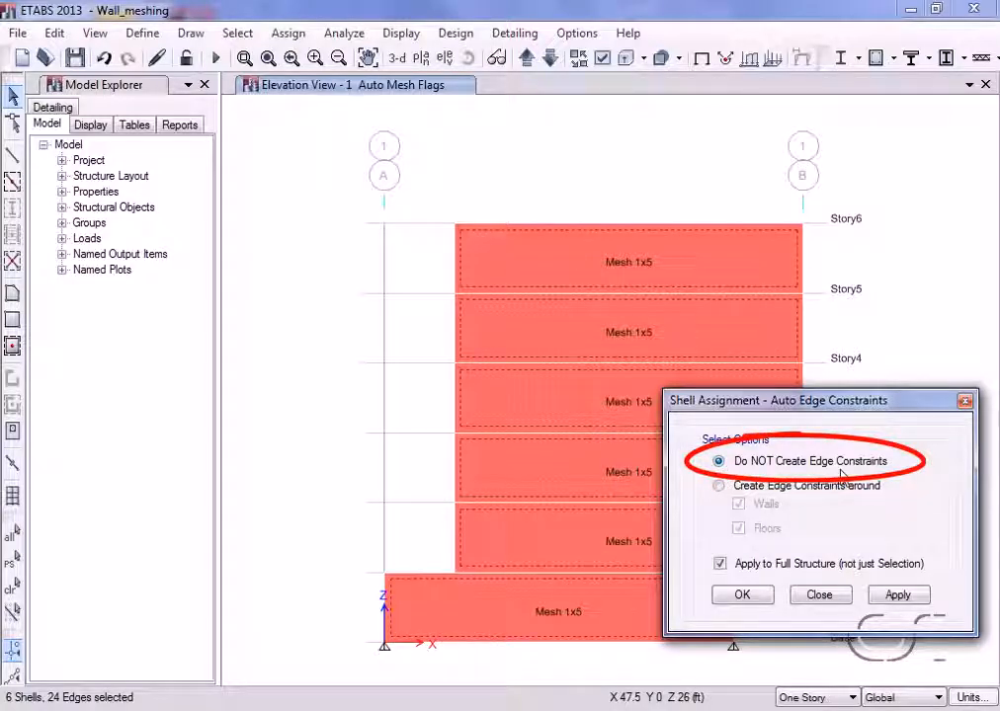
{"action": "left_click", "coordinate": [889, 598]}
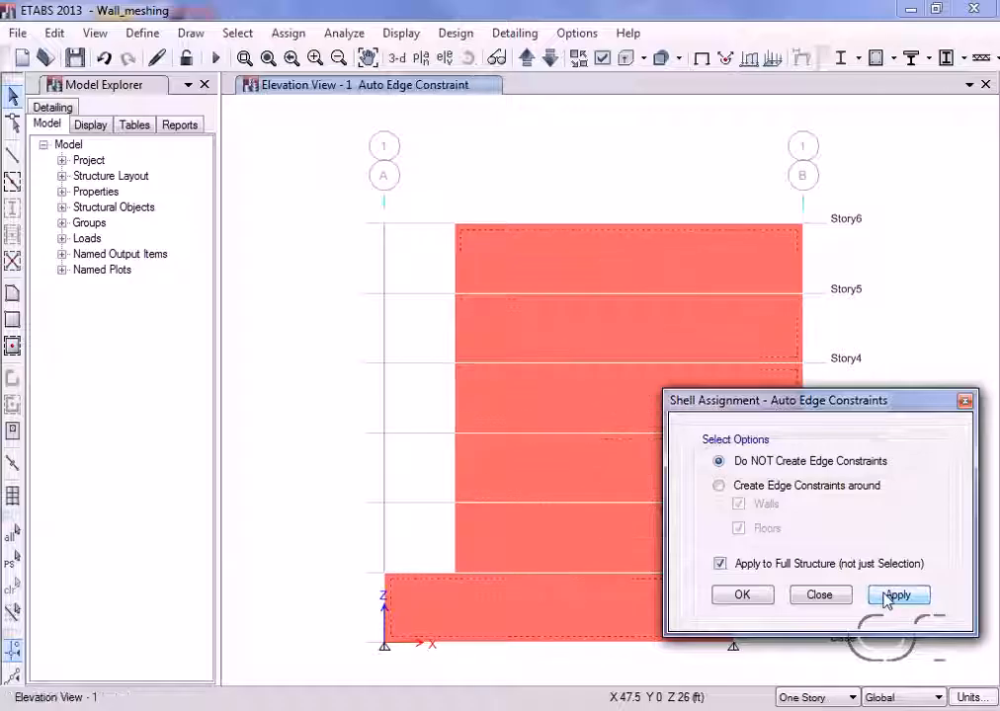
{"action": "left_click", "coordinate": [818, 595]}
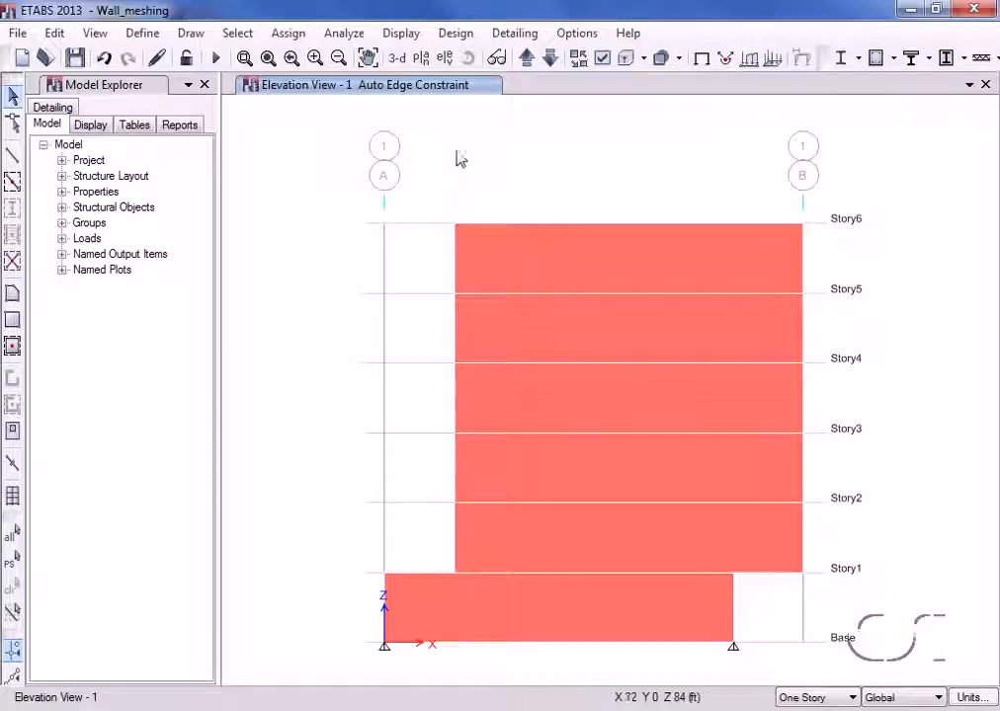
Turn on the shell analysis mesh display in the elevation view
{"action": "left_click", "coordinate": [601, 58]}
{"action": "left_click", "coordinate": [511, 488]}
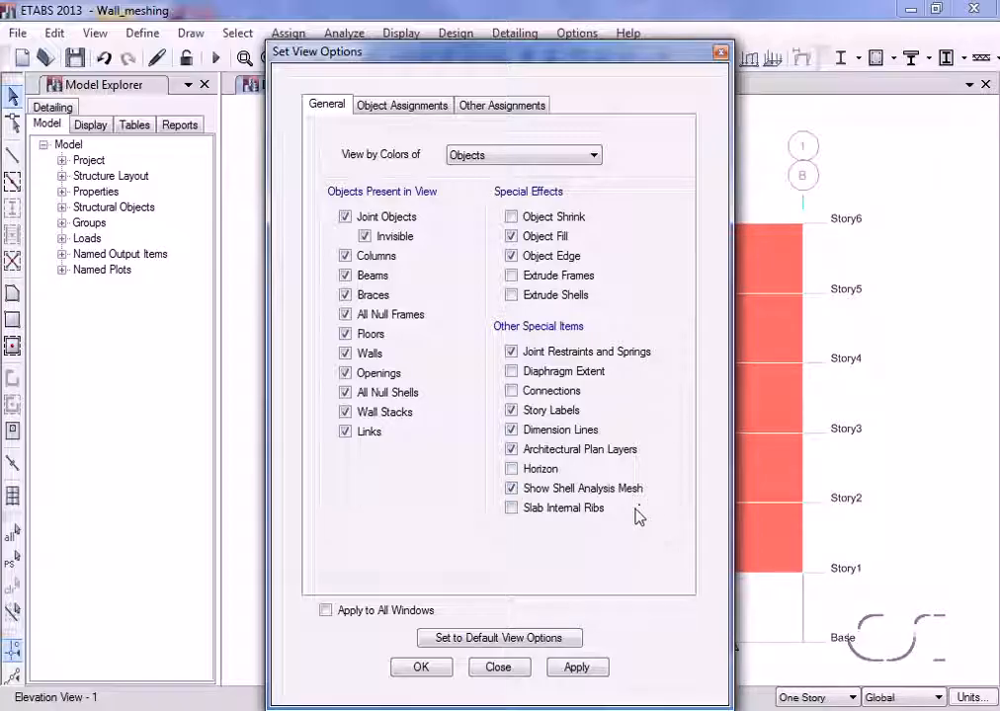
{"action": "left_click", "coordinate": [578, 668]}
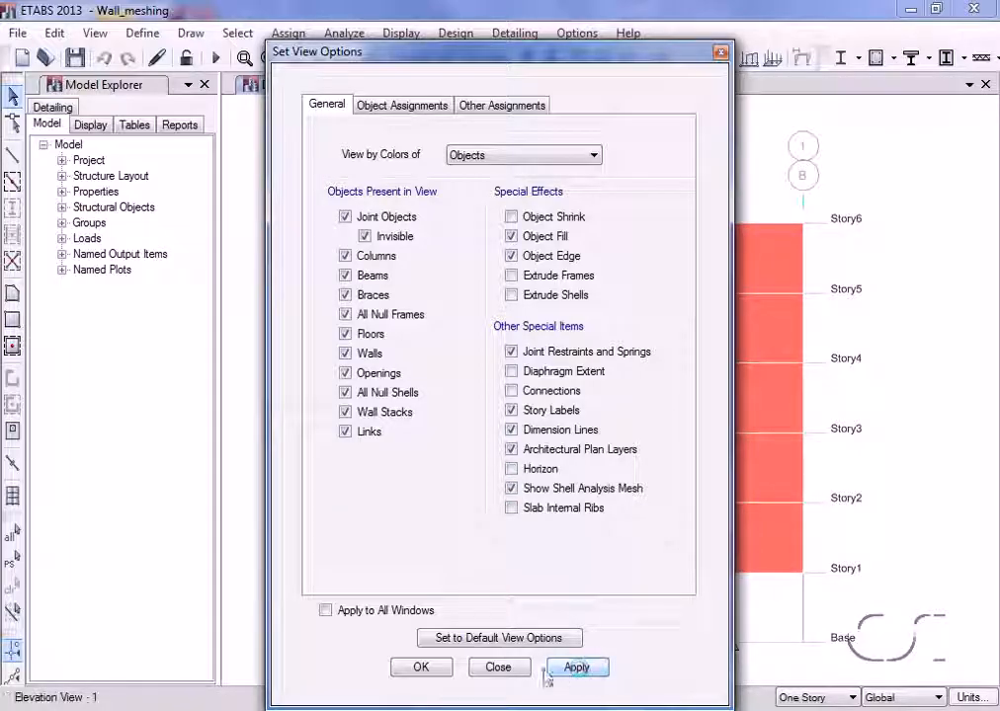
{"action": "left_click", "coordinate": [511, 671]}
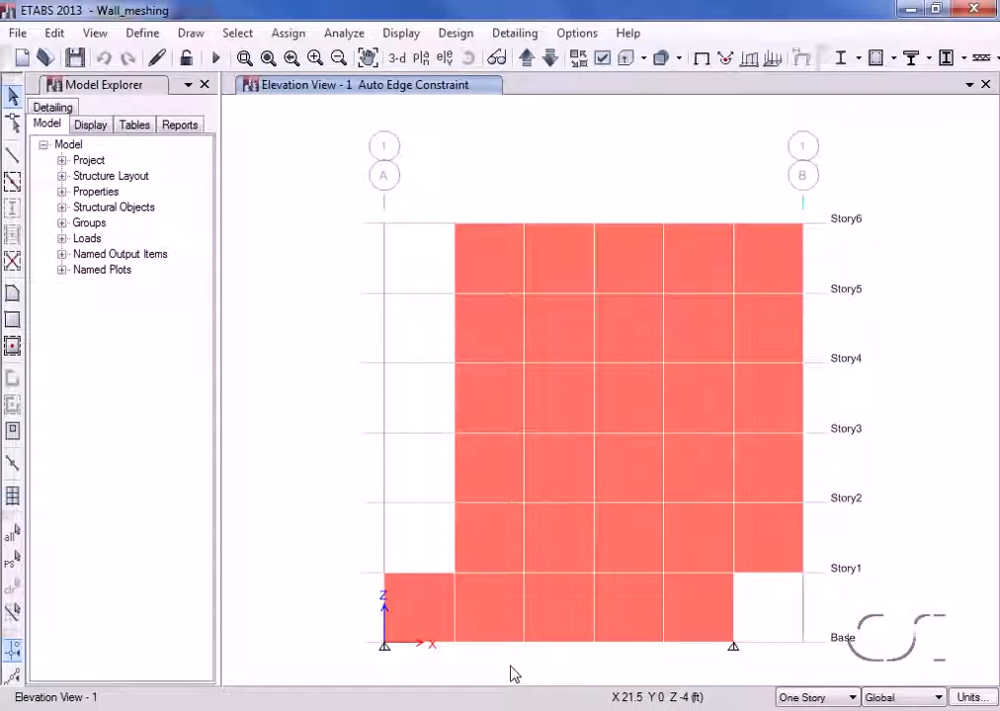
Run the analysis of the meshed walls and read the point displacements at the upper-right corner joint on Story6
{"action": "left_click", "coordinate": [218, 59]}
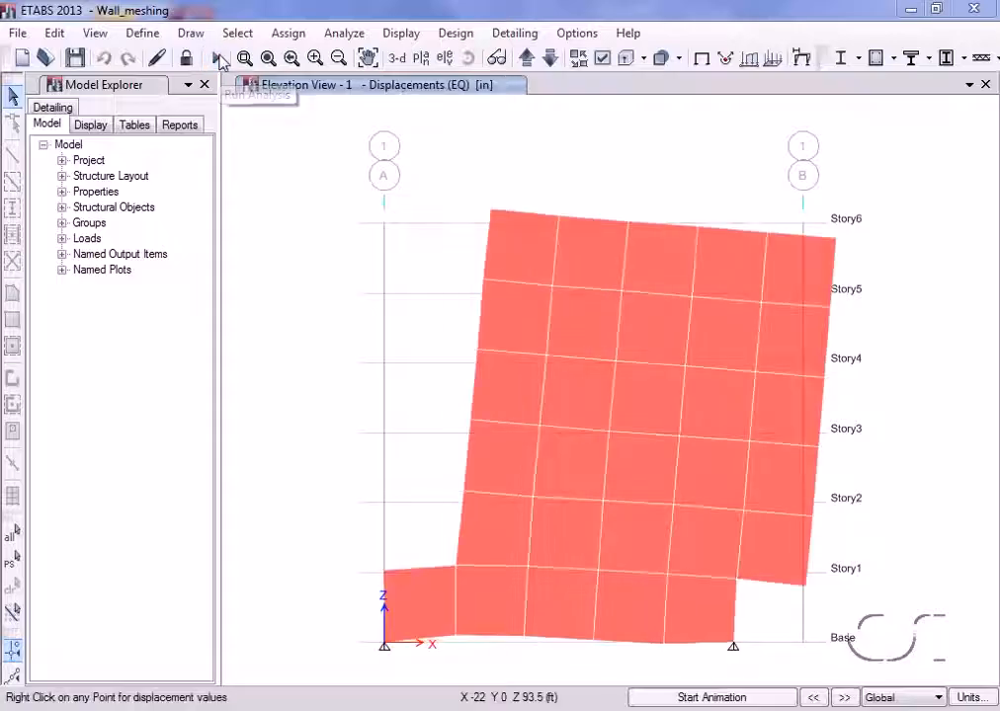
{"action": "right_click", "coordinate": [836, 246]}
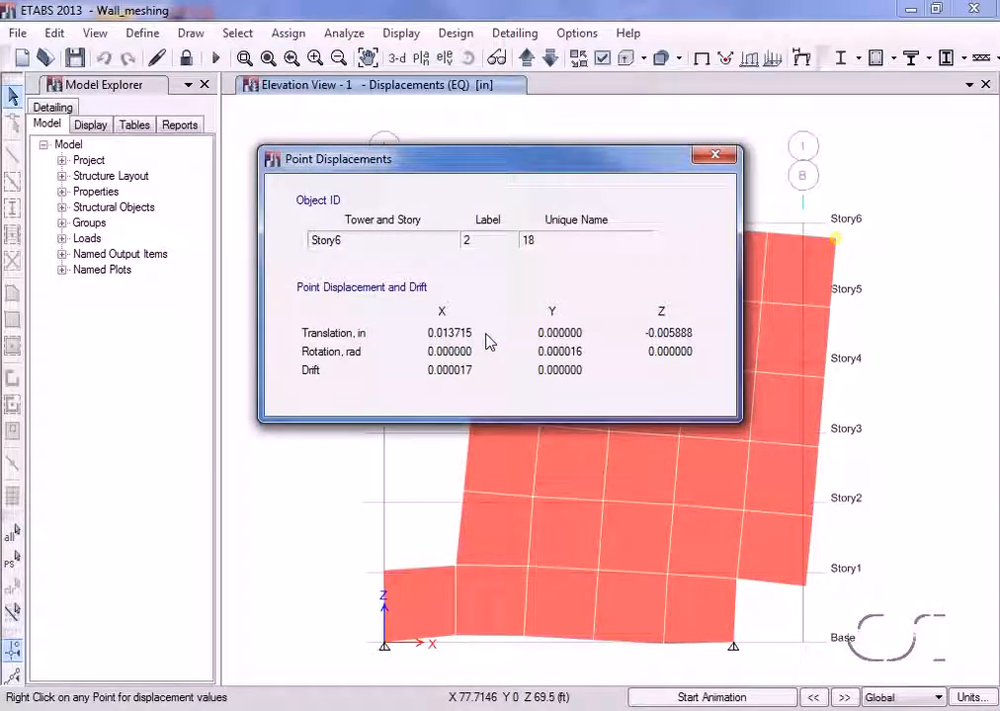
{"action": "left_click", "coordinate": [715, 156]}
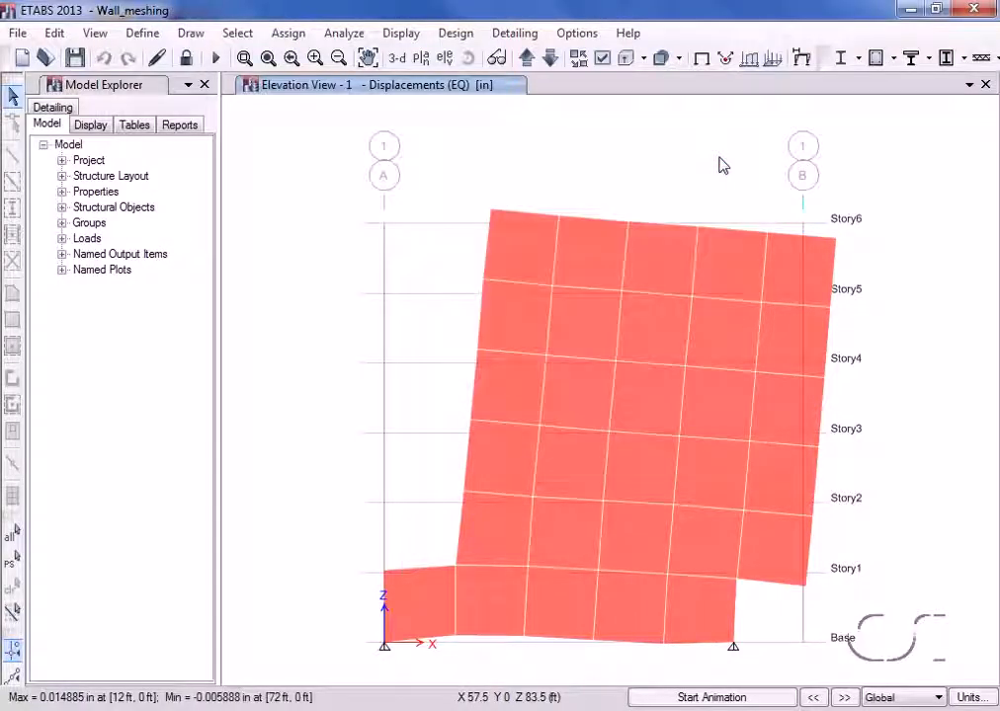
Display the F11 resultant shell forces for load case EQ as filled contours on the undeformed shape
{"action": "left_click", "coordinate": [410, 38]}
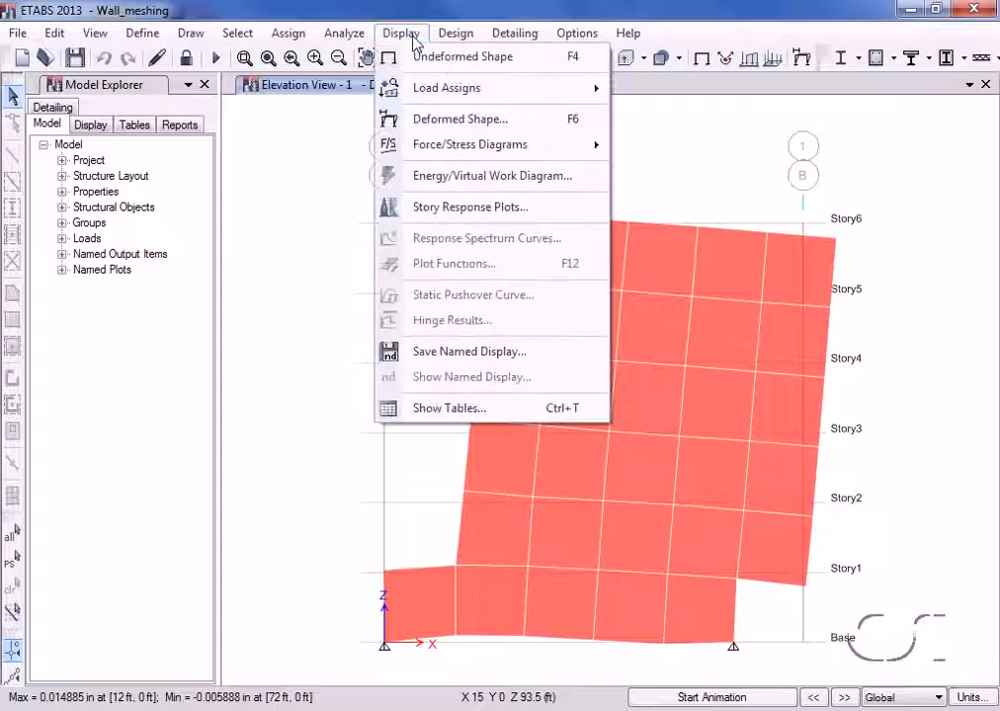
{"action": "mouse_move", "coordinate": [415, 146]}
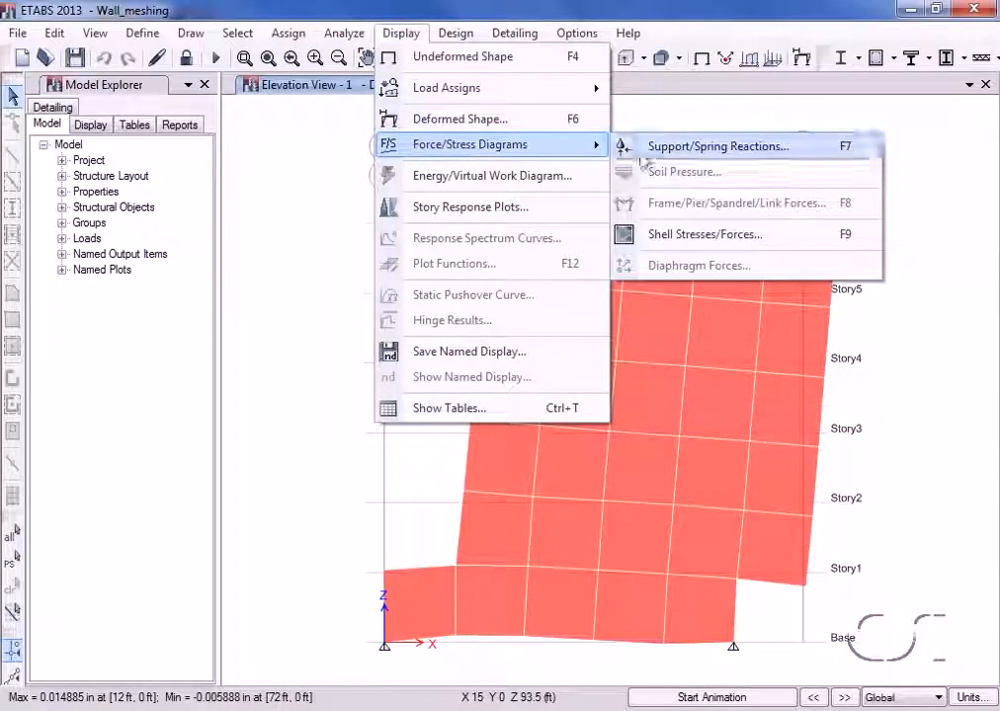
{"action": "left_click", "coordinate": [741, 234]}
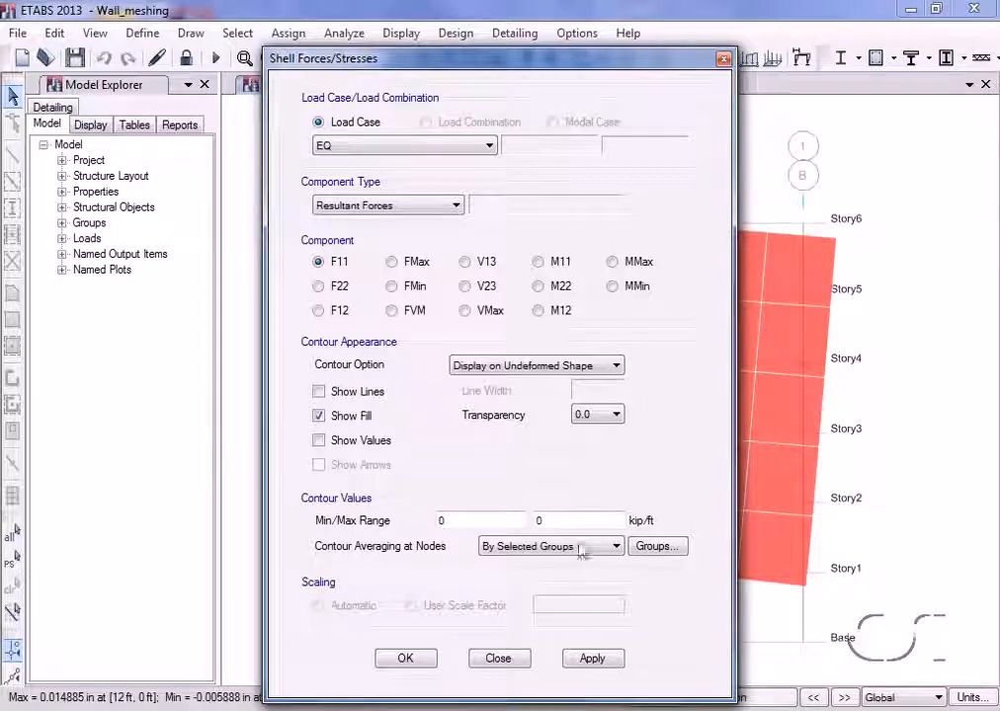
{"action": "left_click", "coordinate": [411, 661]}
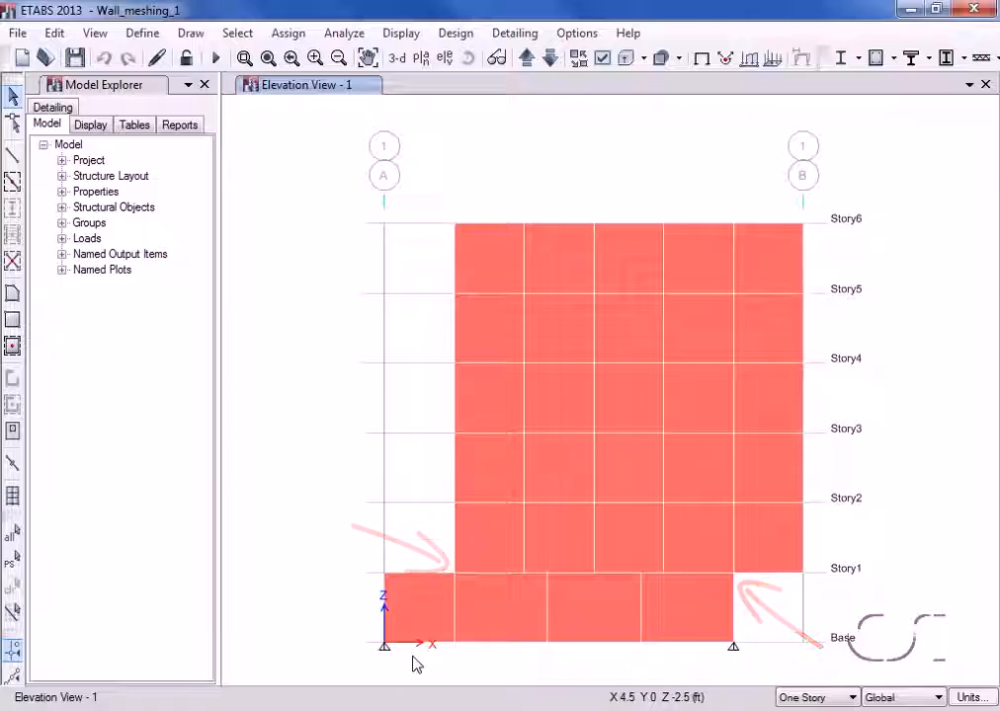
Assign auto edge constraints around walls and floors, applied to the full structure
{"action": "left_click", "coordinate": [571, 539]}
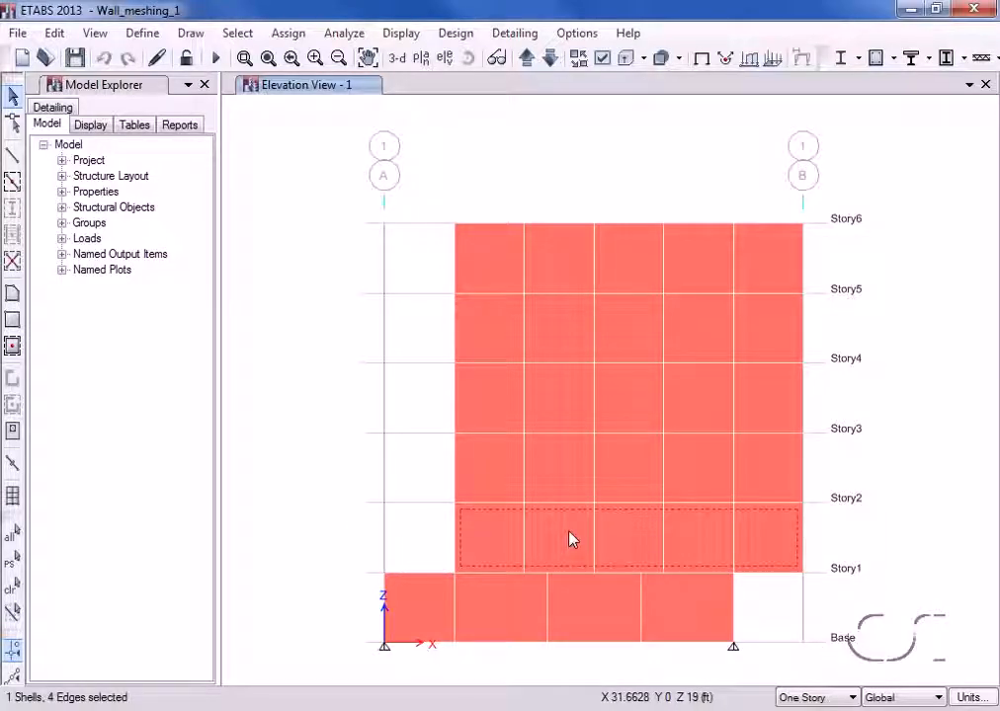
{"action": "left_click", "coordinate": [288, 34]}
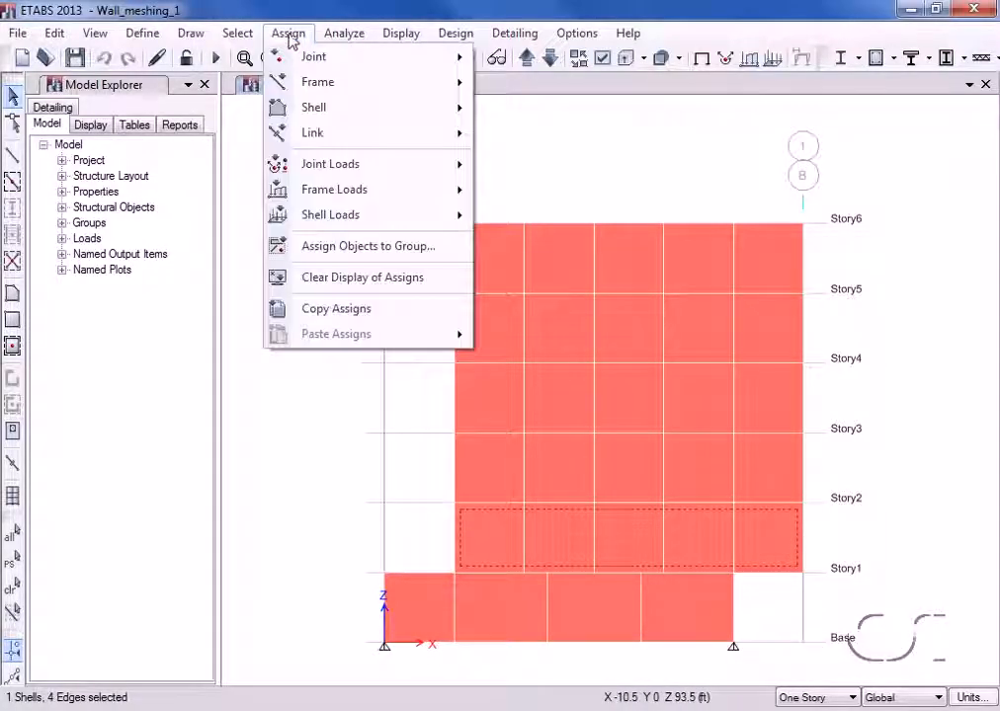
{"action": "mouse_move", "coordinate": [301, 111]}
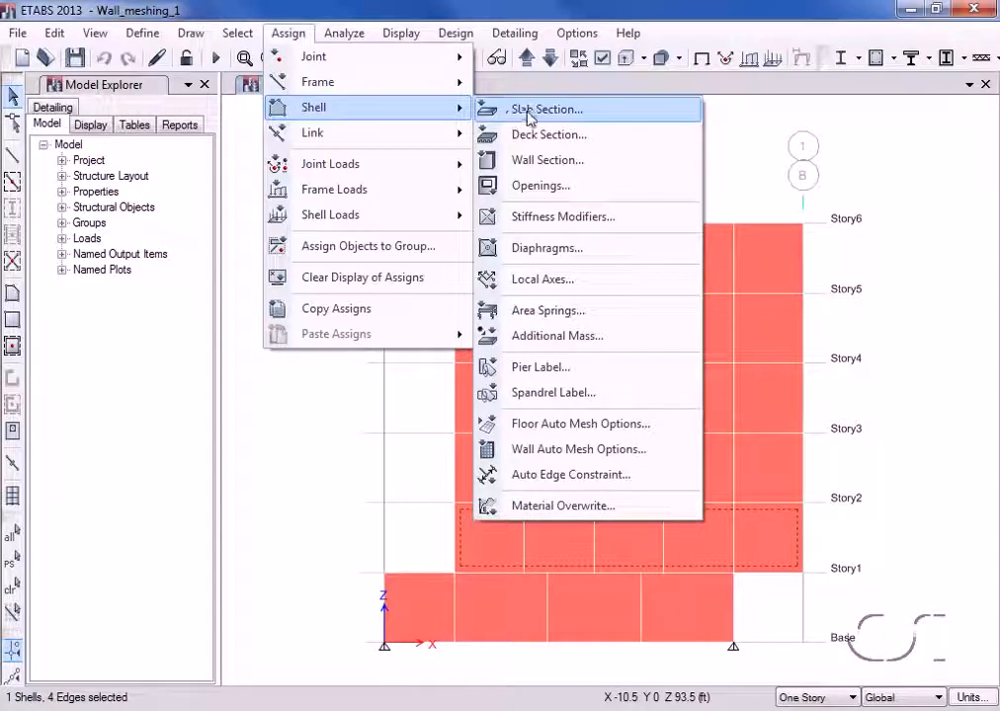
{"action": "left_click", "coordinate": [571, 475]}
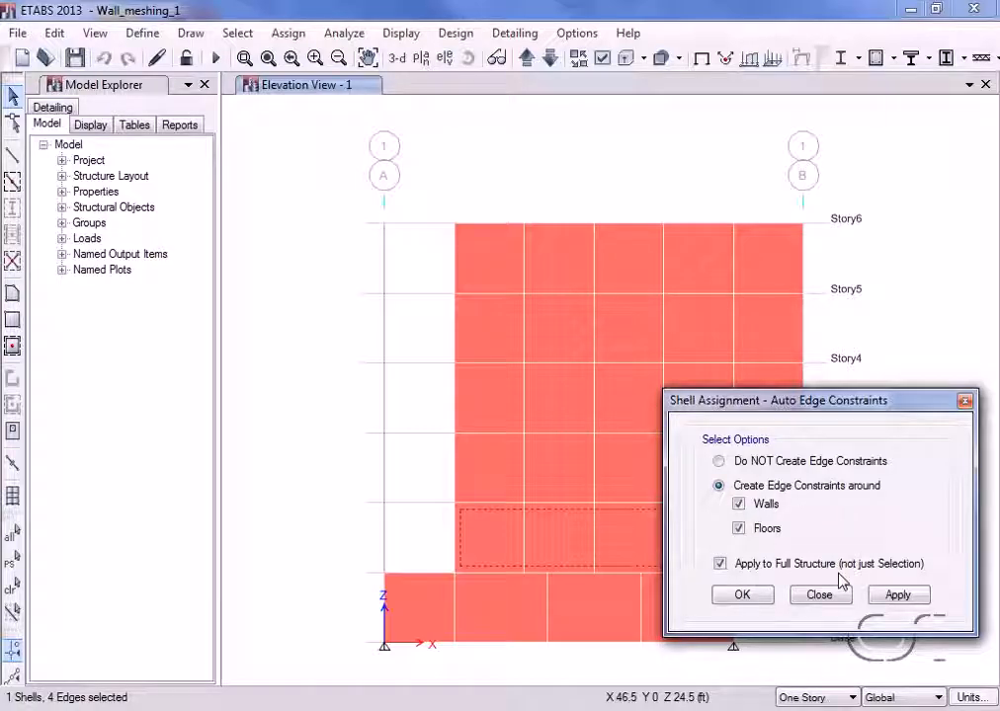
{"action": "left_click", "coordinate": [886, 596]}
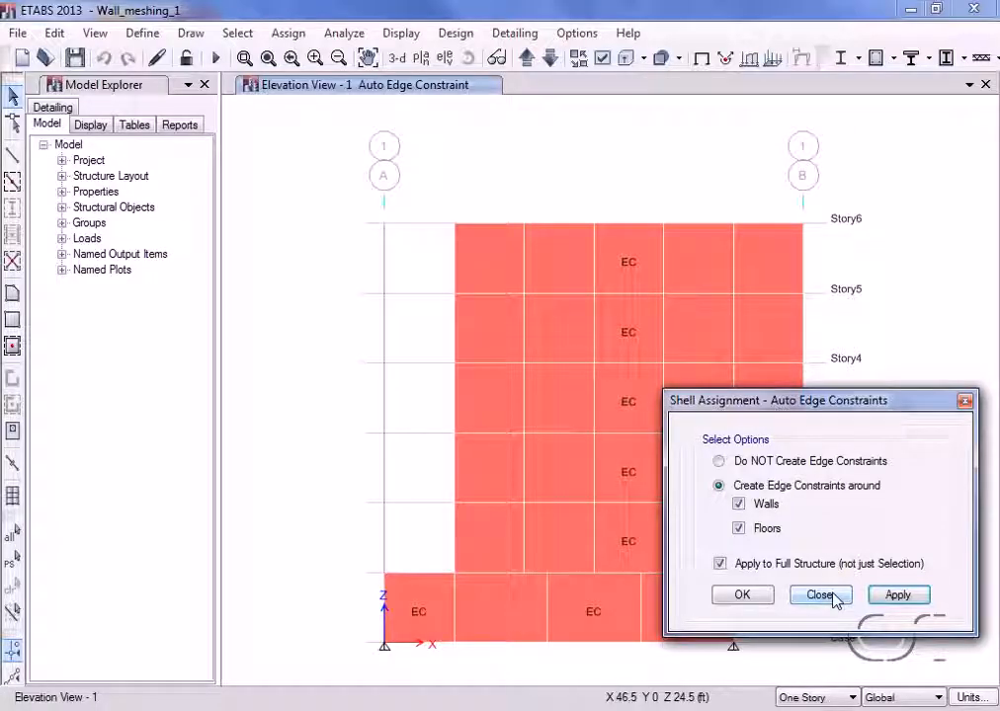
{"action": "left_click", "coordinate": [833, 597]}
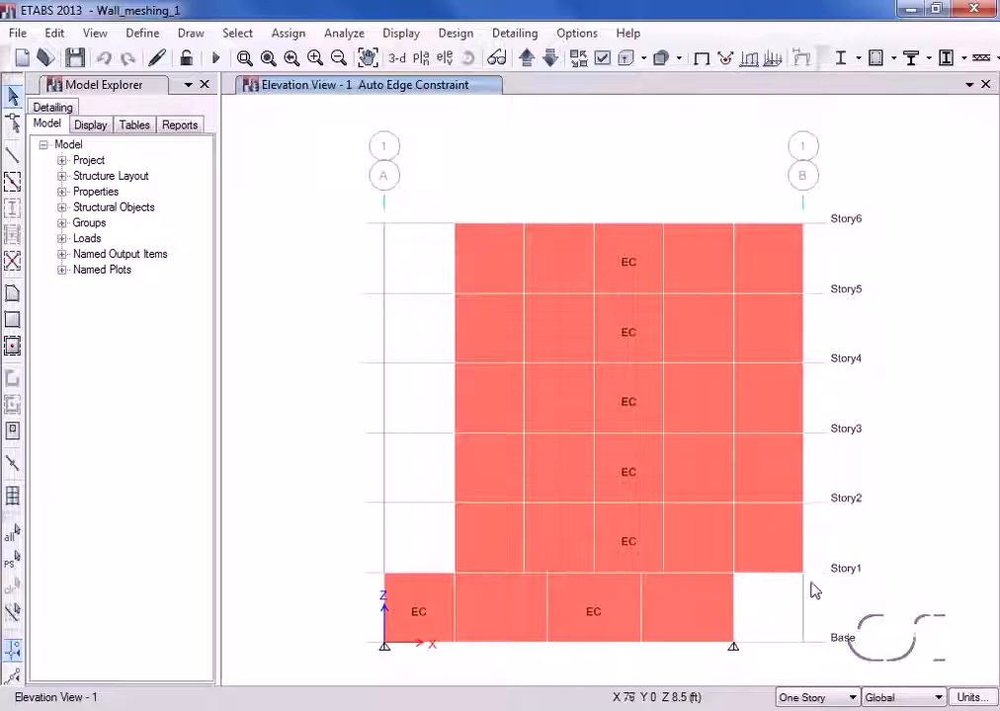
Run the analysis with edge constraints and read the point displacements at the upper-right corner joint on Story6
{"action": "left_click", "coordinate": [218, 59]}
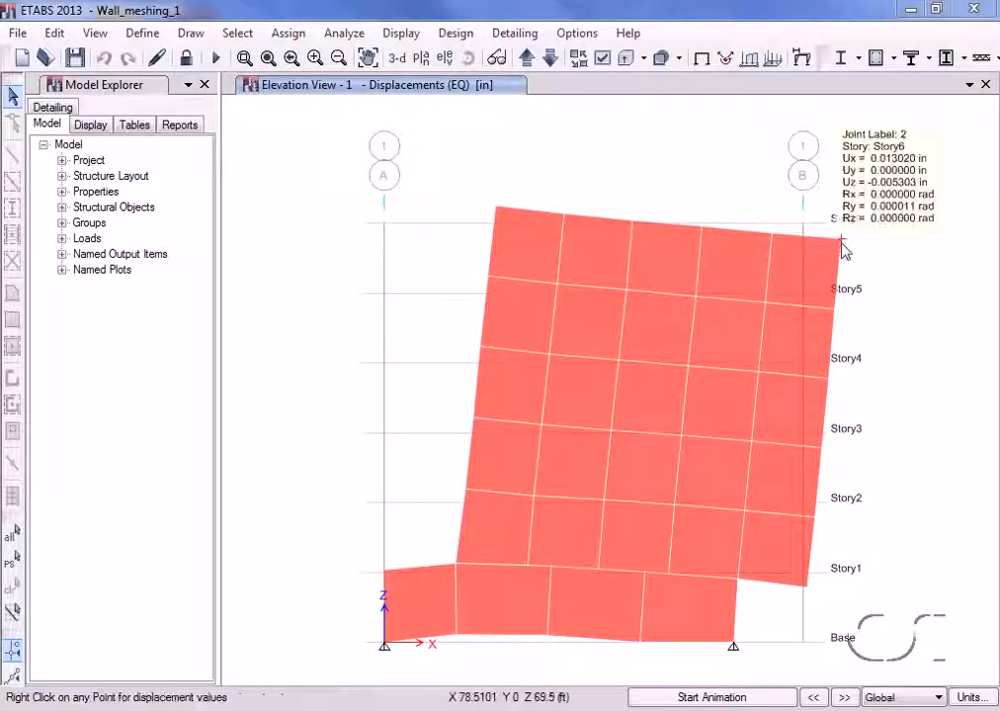
{"action": "right_click", "coordinate": [843, 250]}
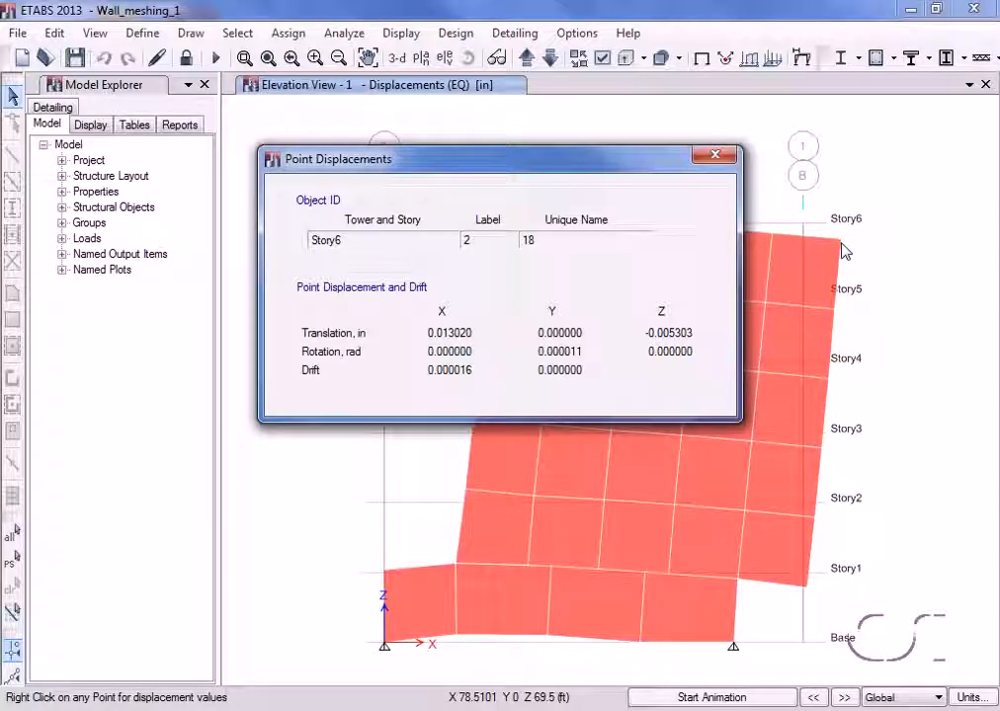
{"action": "left_click", "coordinate": [714, 158]}
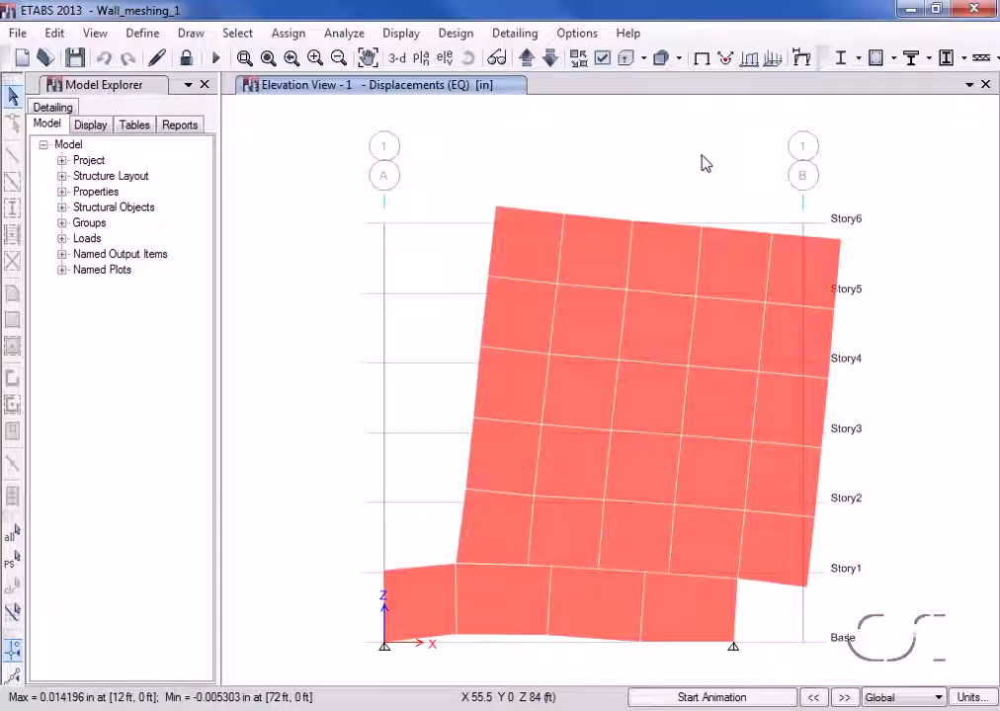
Plot the F11 resultant shell forces for load case EQ with filled contours on the undeformed shape of the edge-constrained walls
{"action": "left_click", "coordinate": [417, 35]}
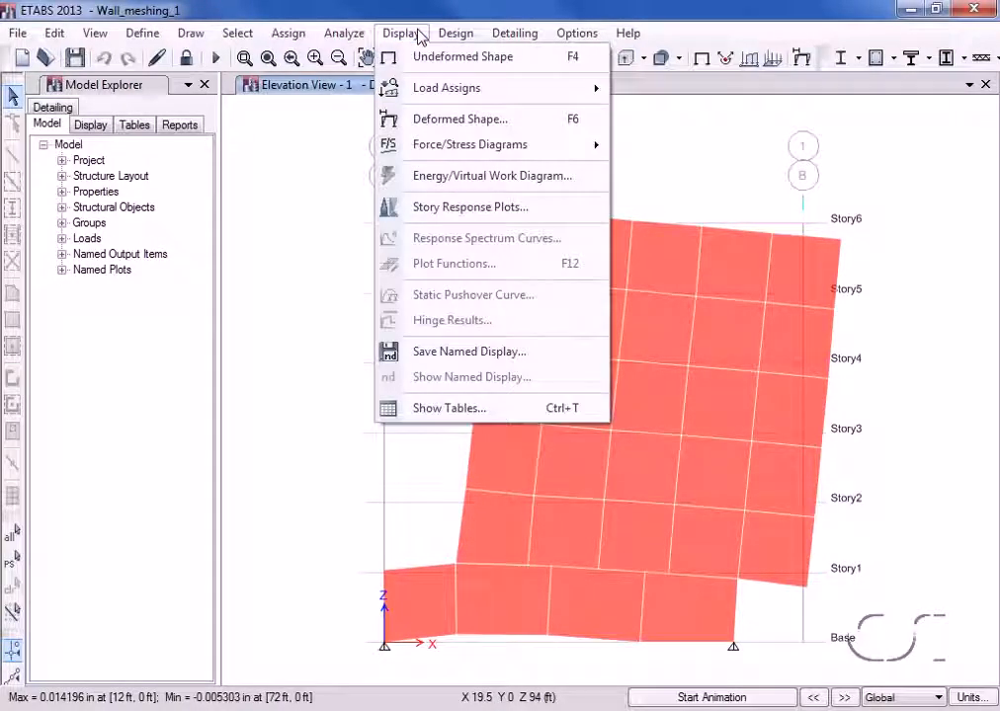
{"action": "mouse_move", "coordinate": [551, 148]}
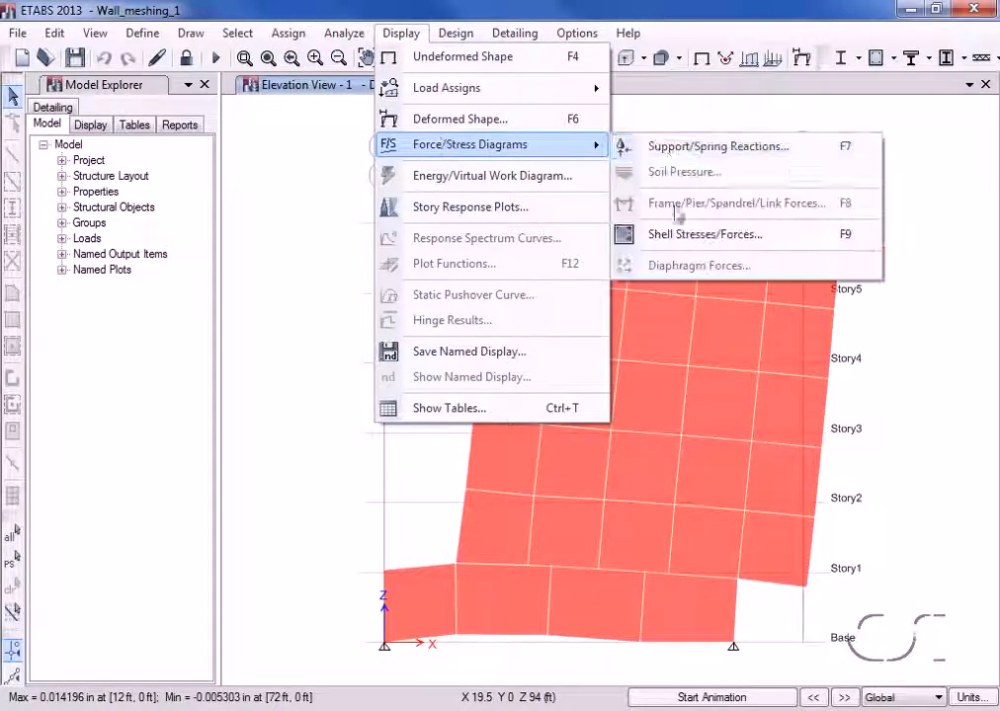
{"action": "left_click", "coordinate": [750, 236]}
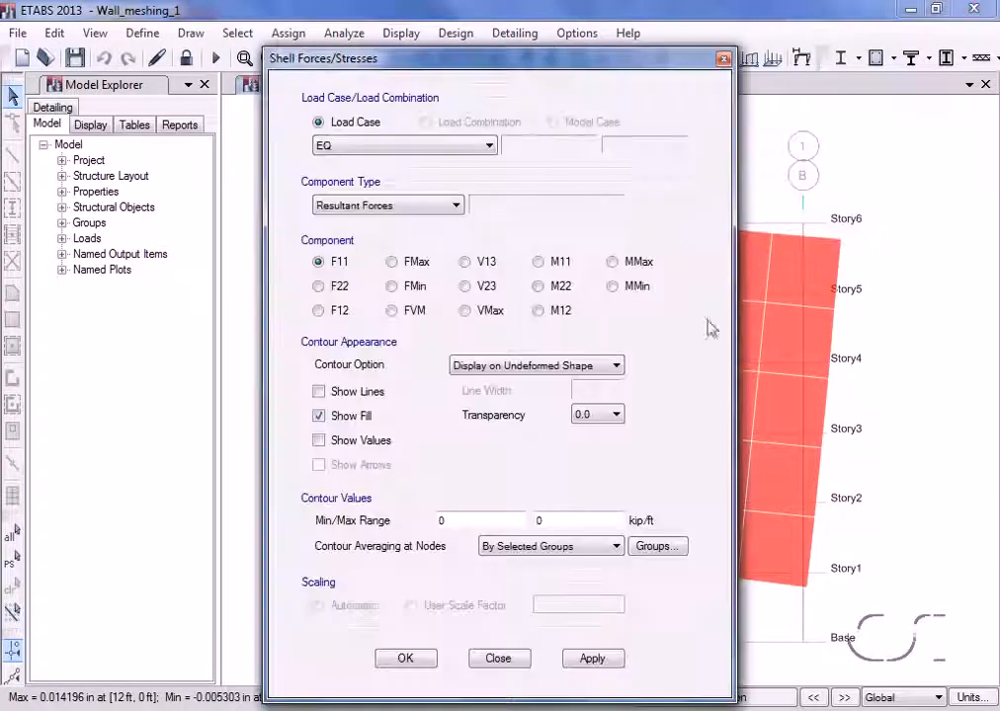
{"action": "left_click", "coordinate": [405, 659]}
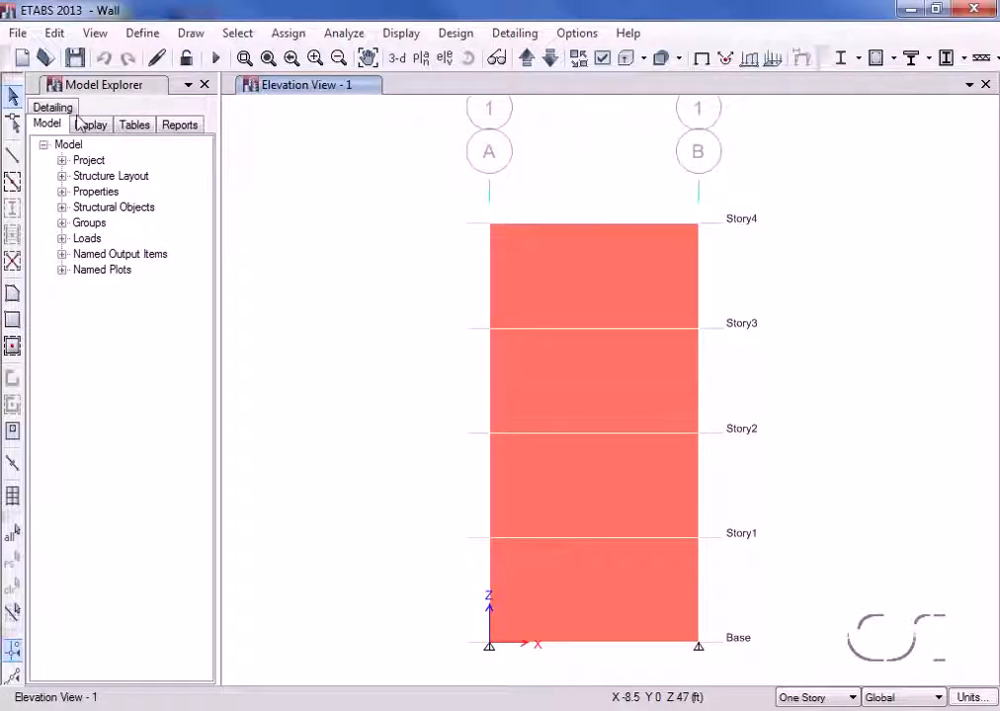
Draw a wall opening about 90 in wide and 54 in high in the Story4 wall panel
{"action": "left_click", "coordinate": [13, 431]}
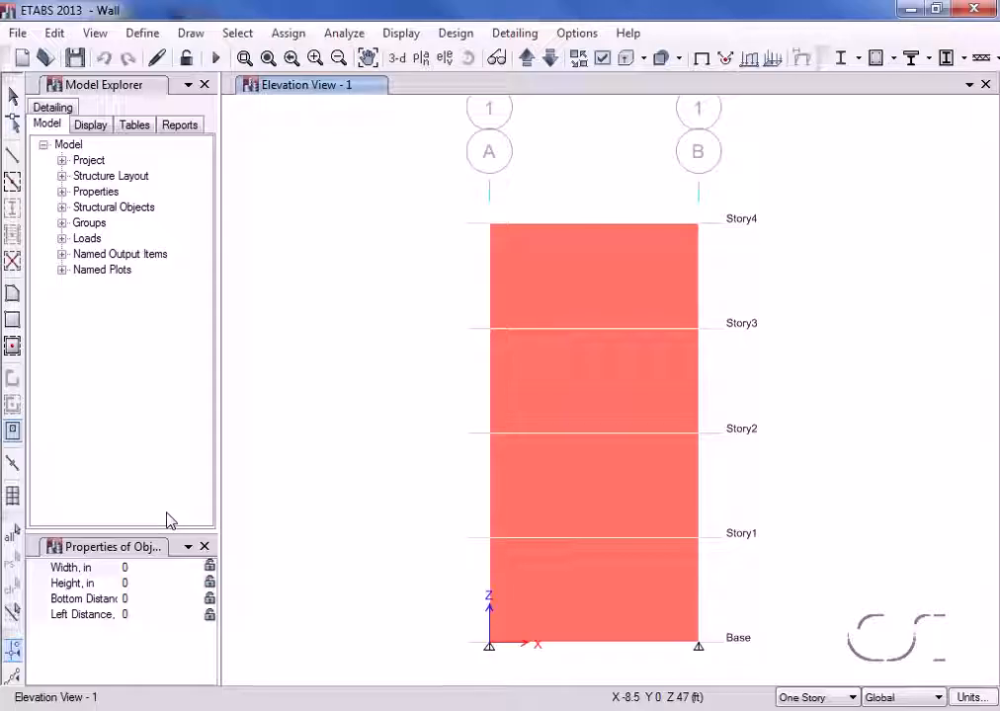
{"action": "left_click", "coordinate": [524, 291]}
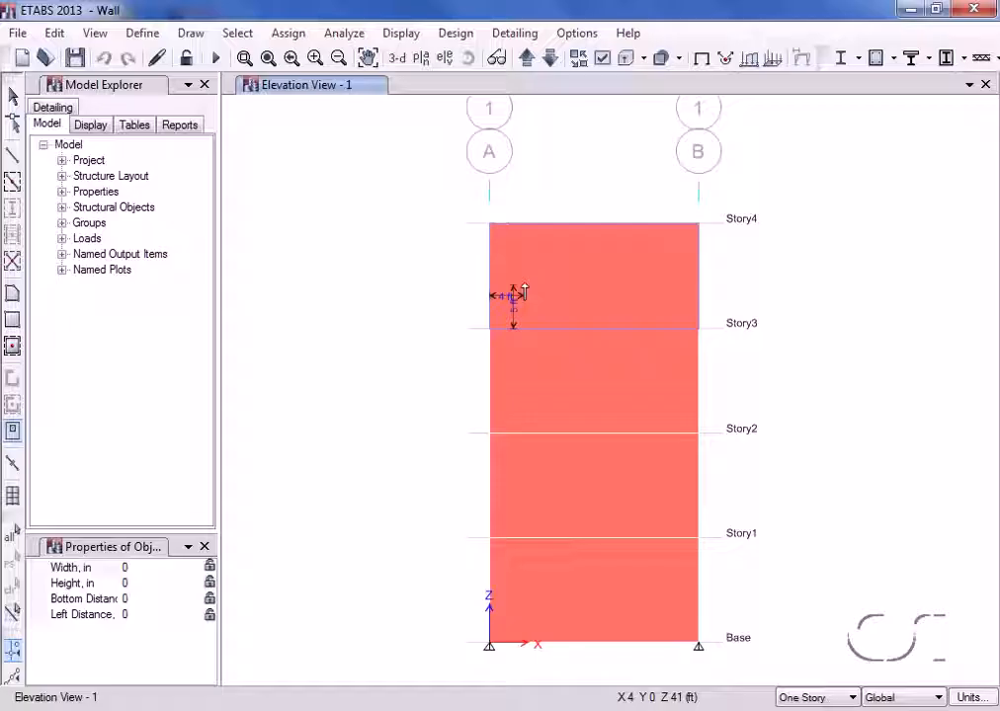
{"action": "left_click", "coordinate": [576, 298]}
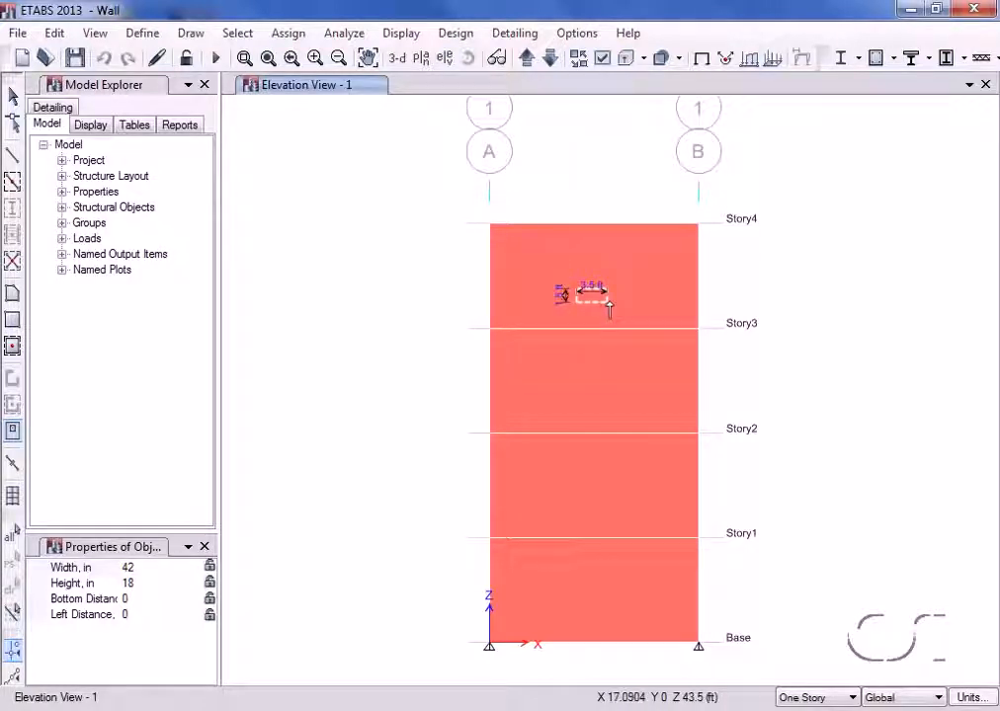
{"action": "left_click", "coordinate": [642, 254]}
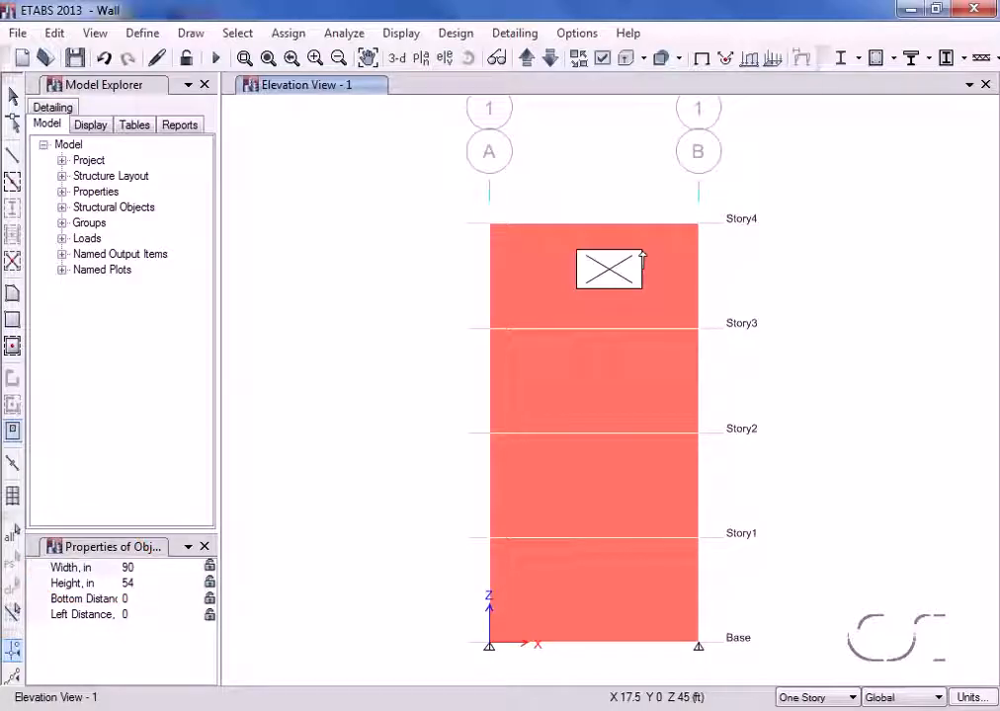
Lock the opening width and height and place an opening in the Story3 panel, about 13 ft from its left edge and 5 ft above Story2
{"action": "left_click", "coordinate": [210, 567]}
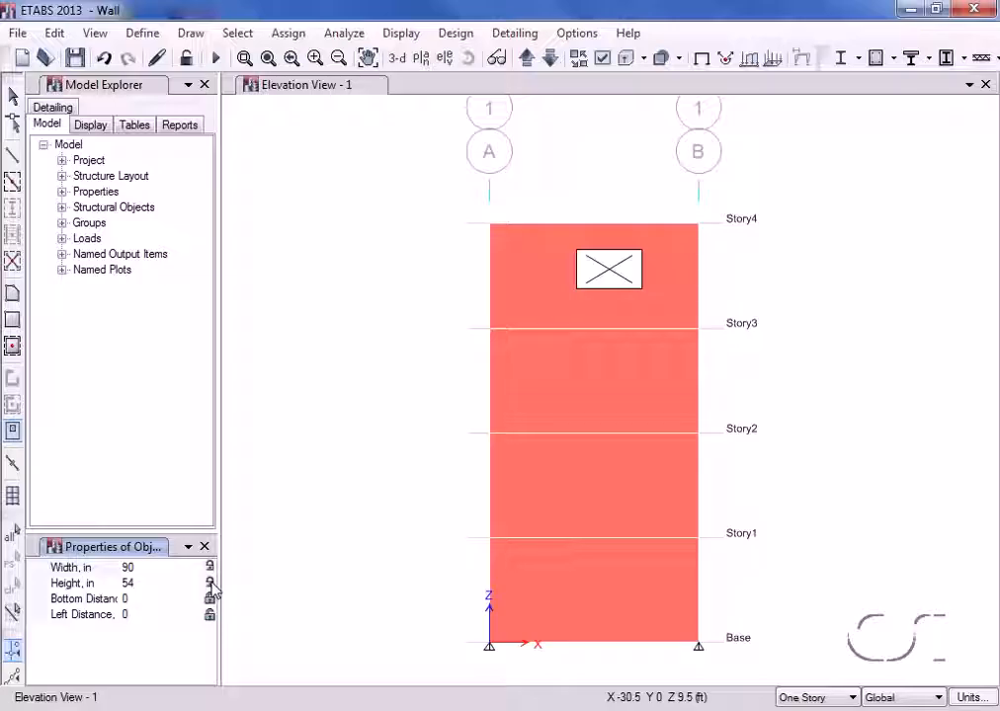
{"action": "left_click", "coordinate": [540, 398]}
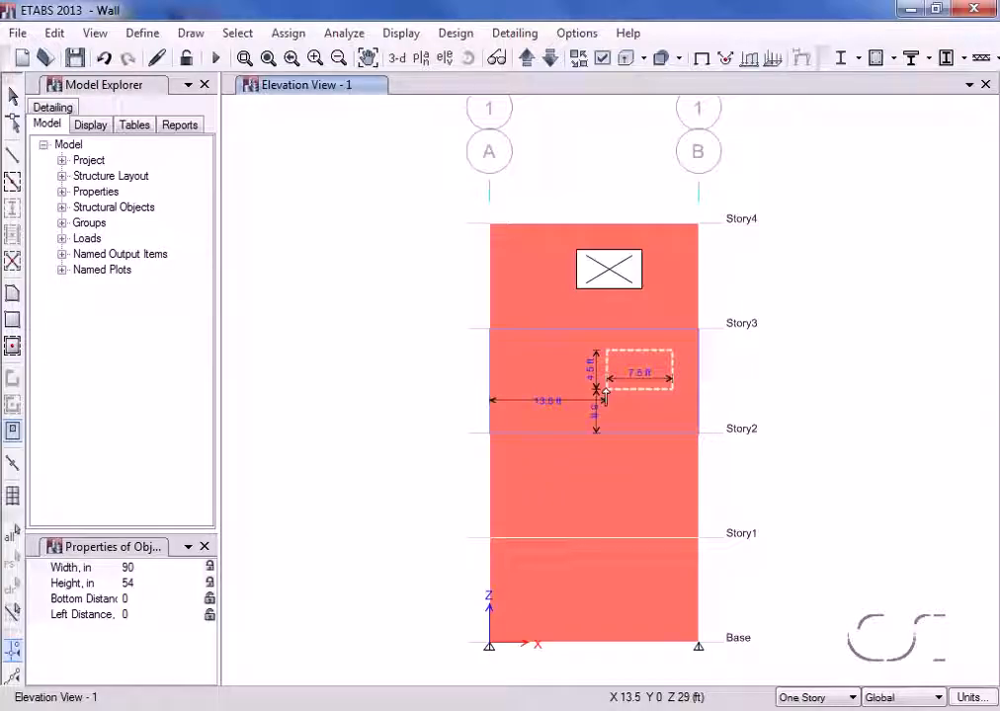
{"action": "left_click", "coordinate": [605, 393]}
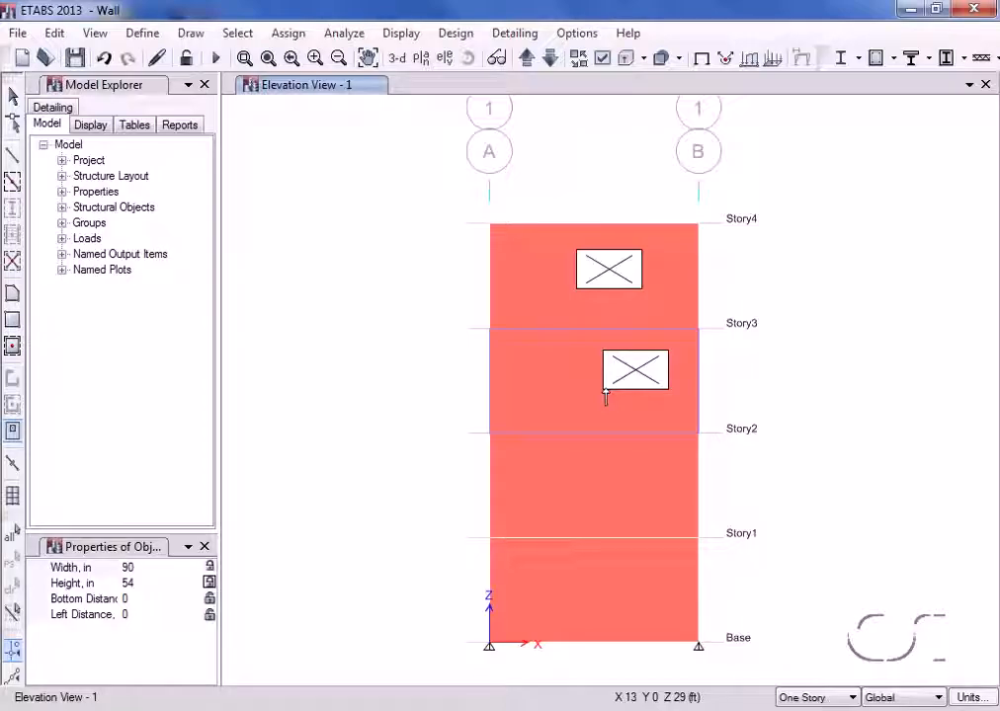
Set and lock the opening's bottom and left distances to 36 in, and place the opening in the Story2 panel
{"action": "left_click", "coordinate": [144, 597]}
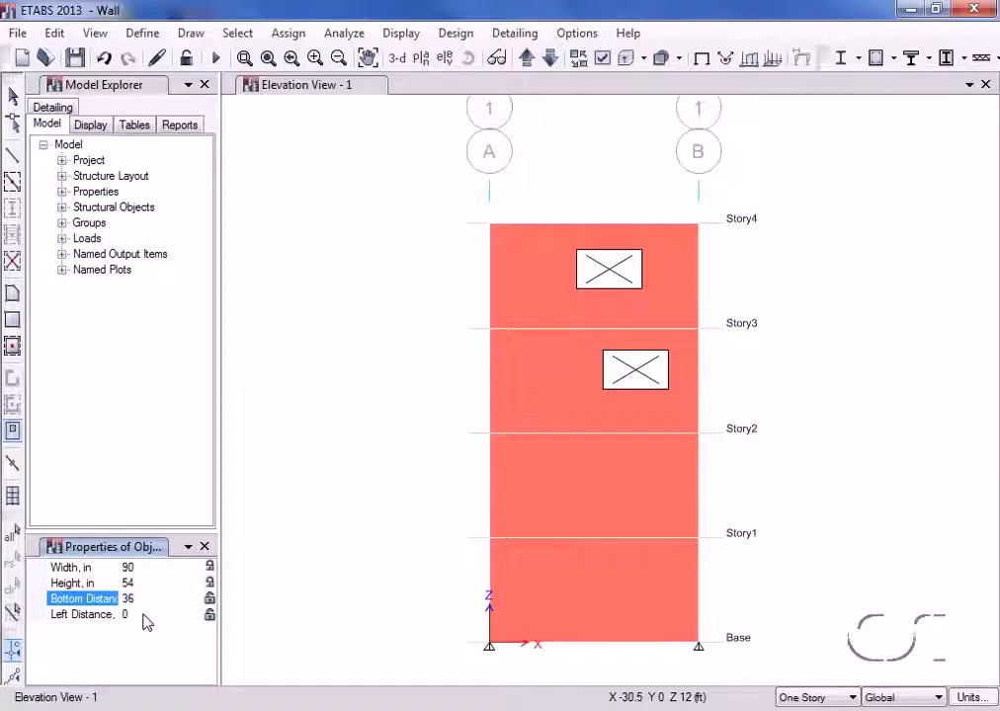
{"action": "left_click", "coordinate": [144, 614]}
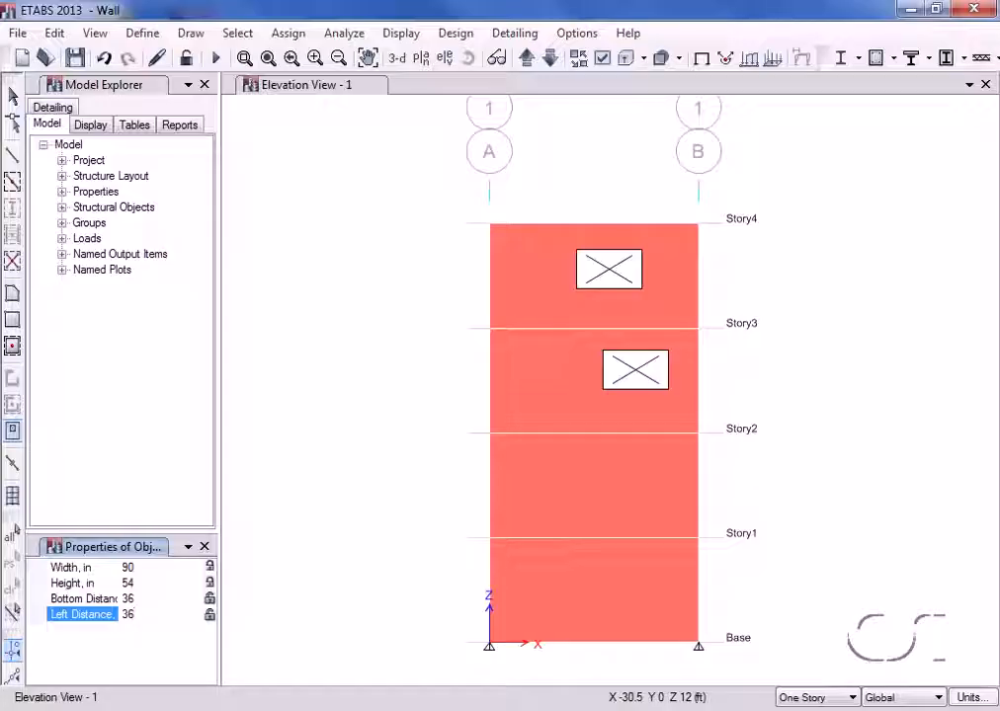
{"action": "left_click", "coordinate": [211, 607]}
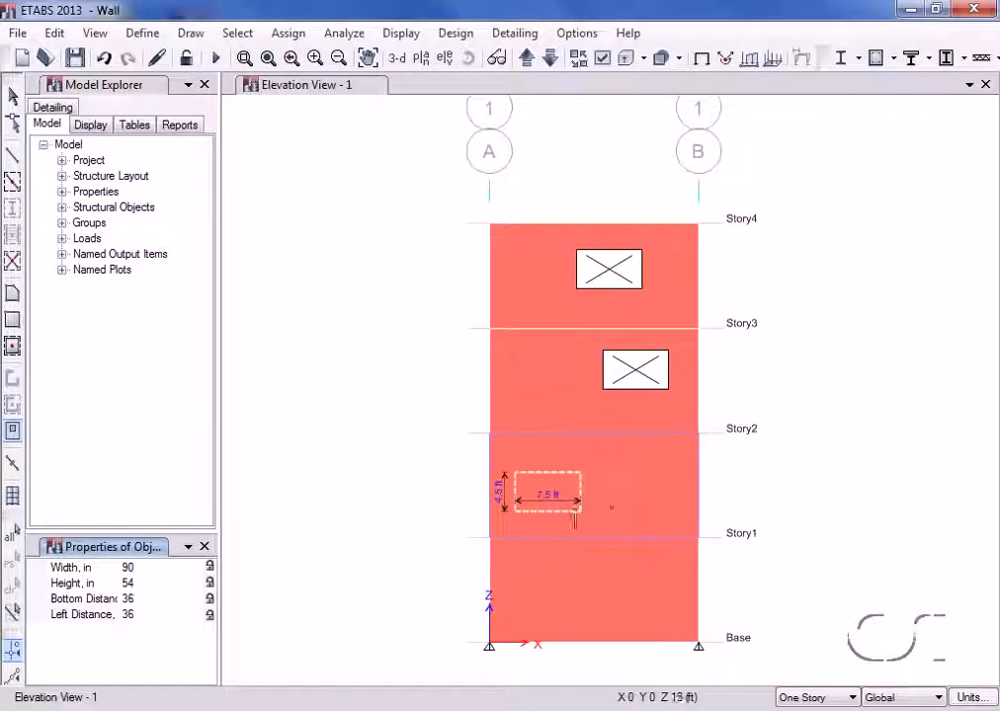
{"action": "left_click", "coordinate": [634, 469]}
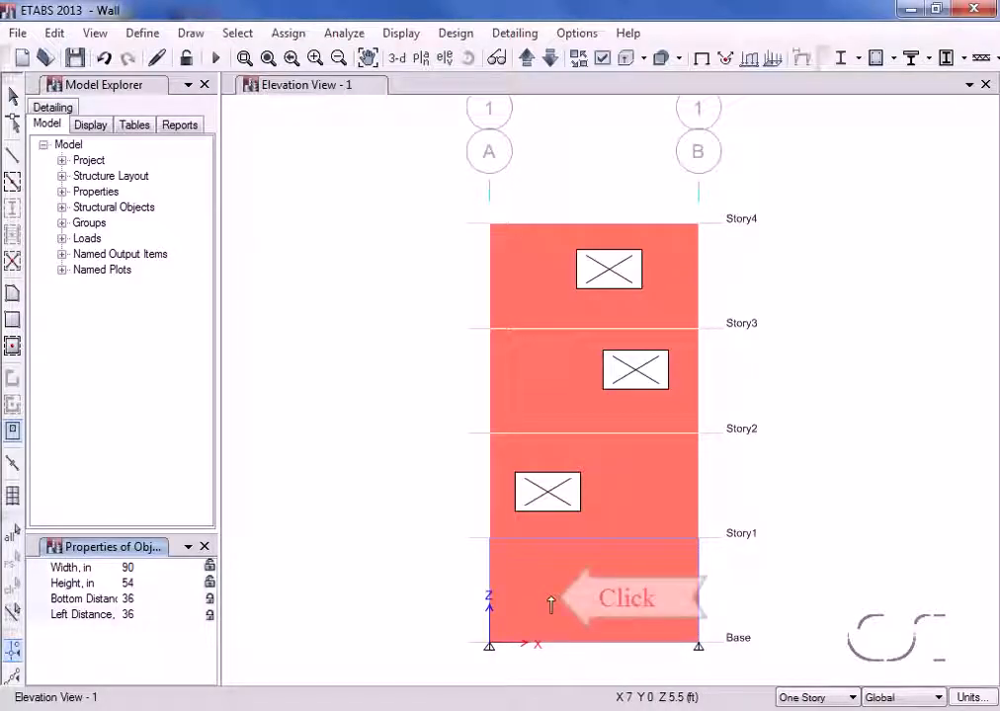
Unlock the opening width and height and draw an opening in the Story1 panel using the locked bottom and left distances
{"action": "left_click", "coordinate": [643, 575]}
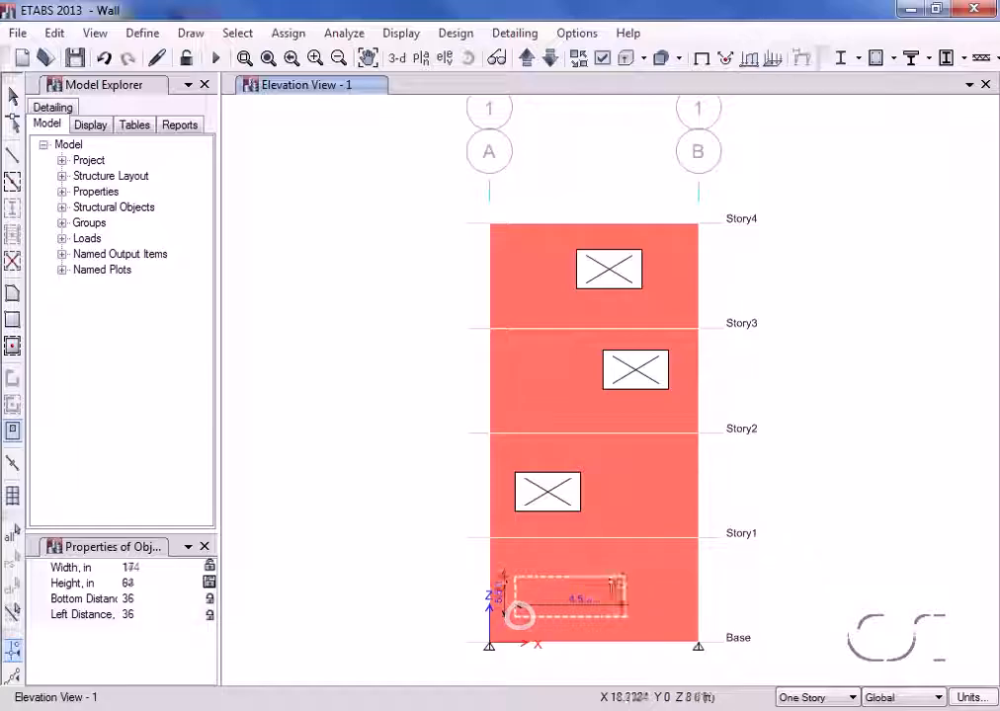
{"action": "left_click", "coordinate": [560, 569]}
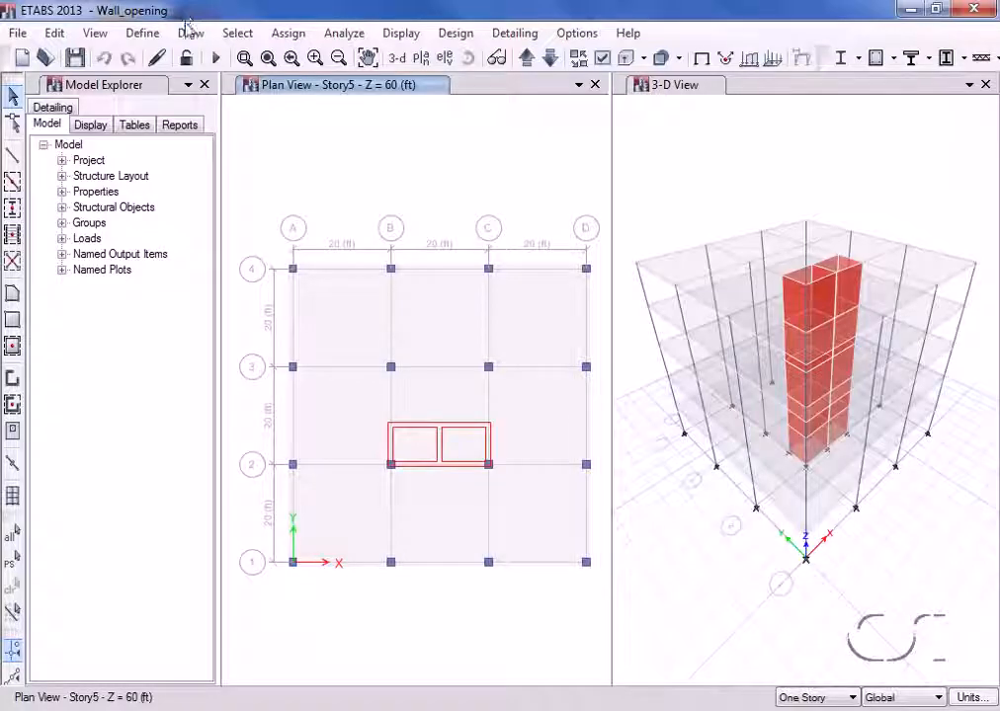
{"action": "left_click", "coordinate": [191, 32]}
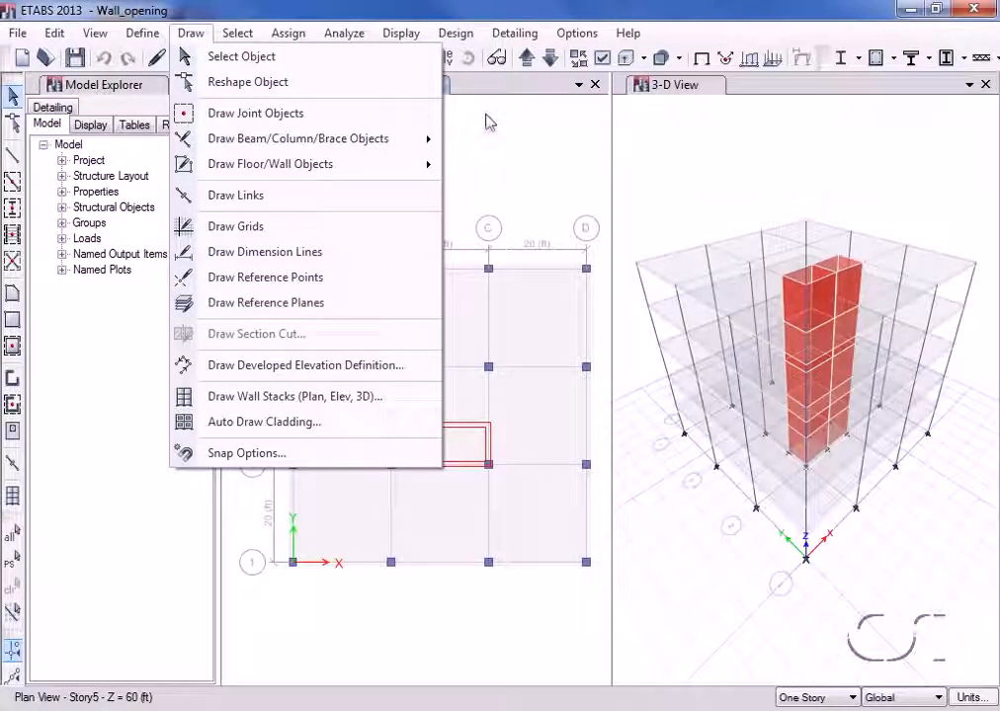
{"action": "left_click", "coordinate": [486, 120]}
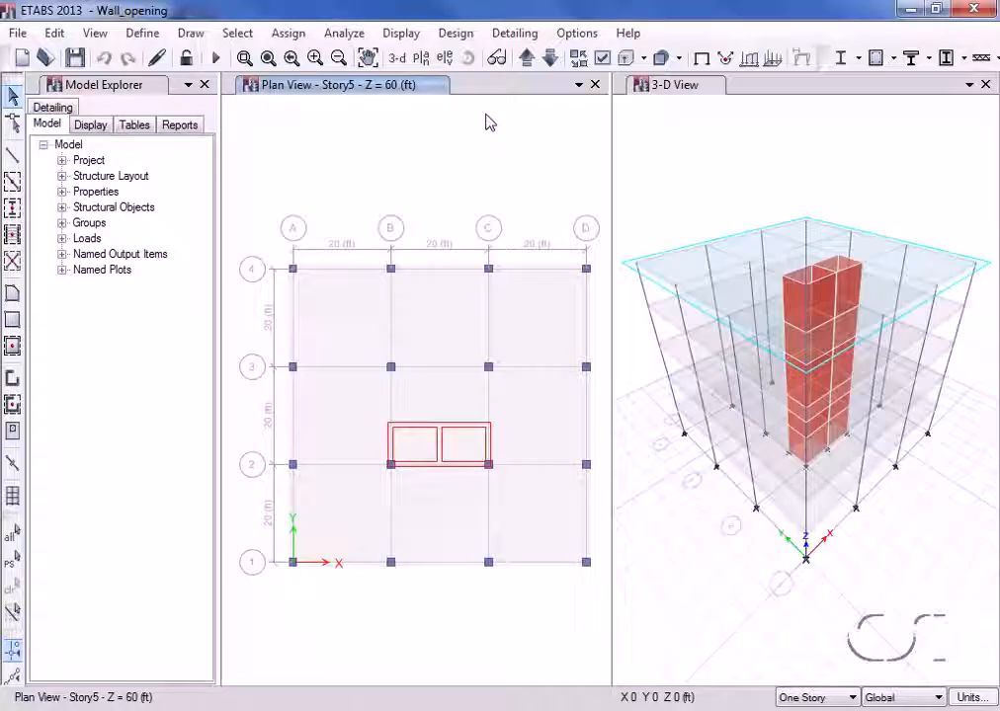
Select all walls in the 3-D view by object type
{"action": "left_click", "coordinate": [692, 116]}
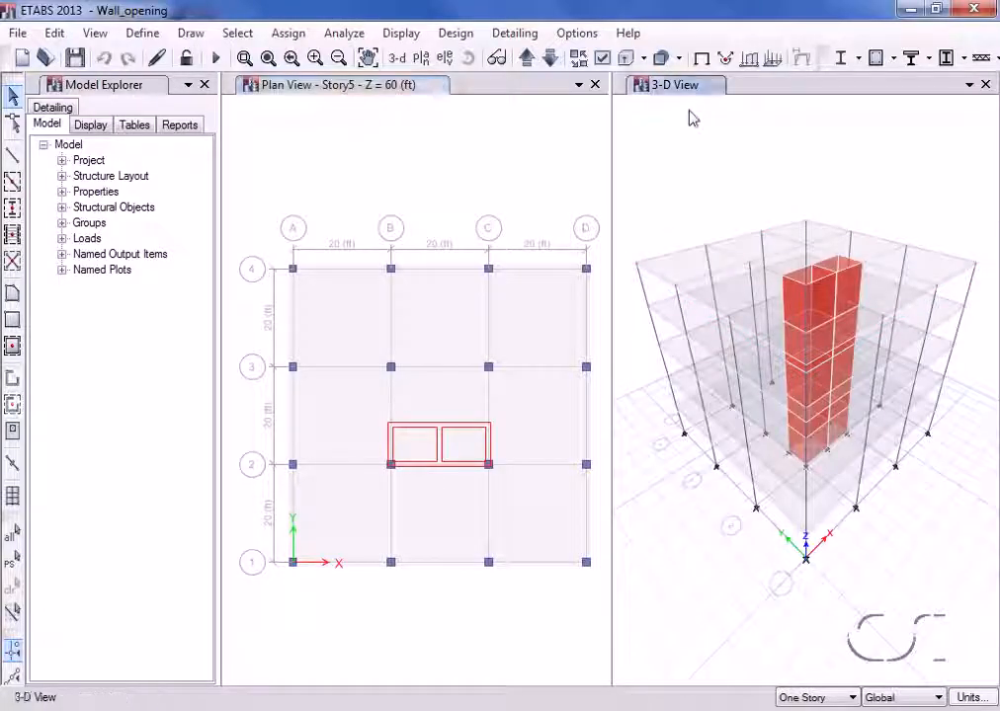
{"action": "left_click", "coordinate": [243, 35]}
{"action": "mouse_move", "coordinate": [259, 59]}
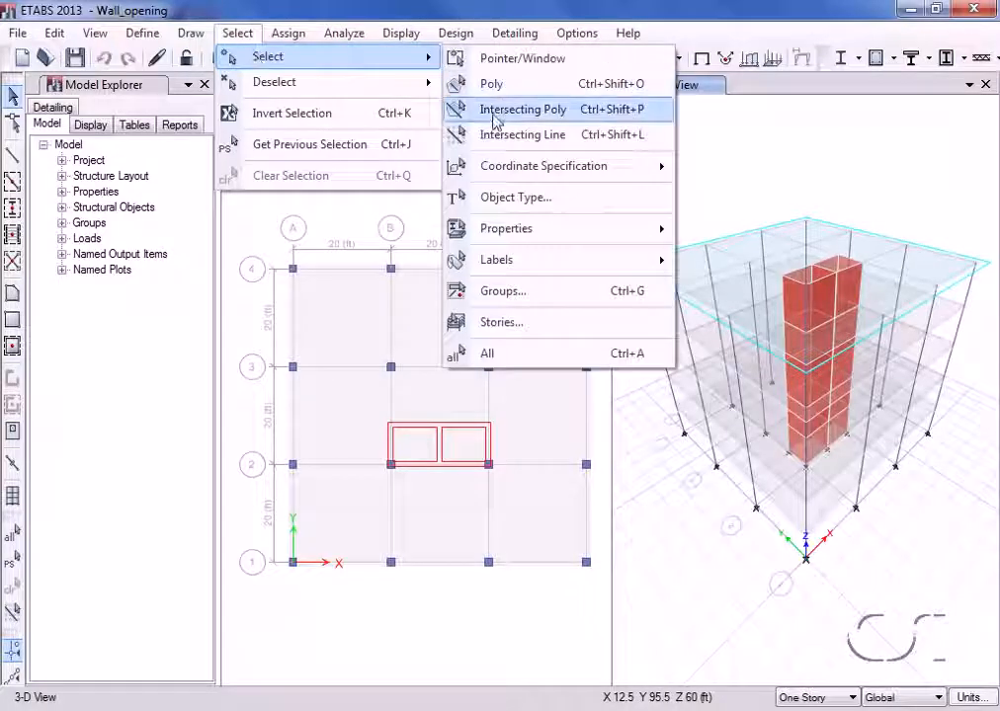
{"action": "left_click", "coordinate": [544, 201]}
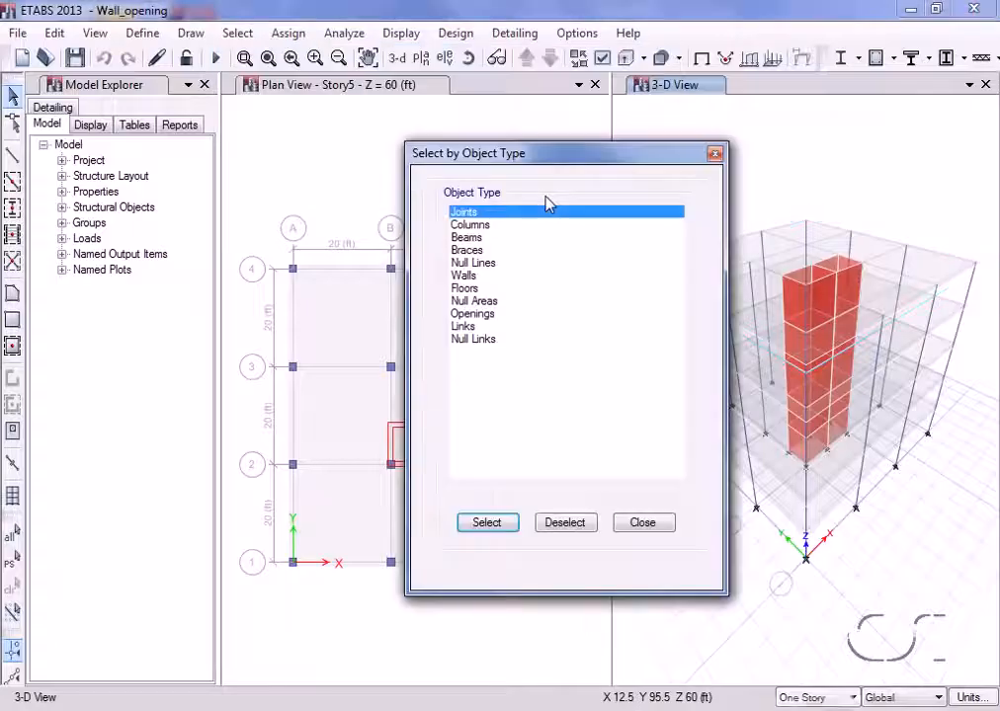
{"action": "left_click", "coordinate": [476, 275]}
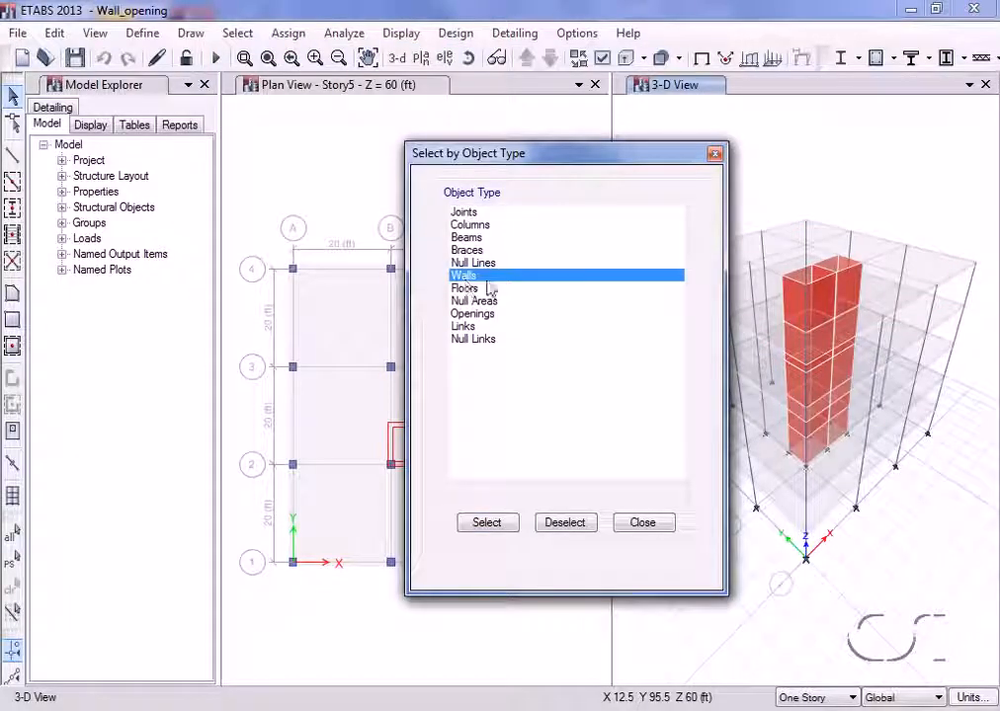
{"action": "left_click", "coordinate": [494, 522]}
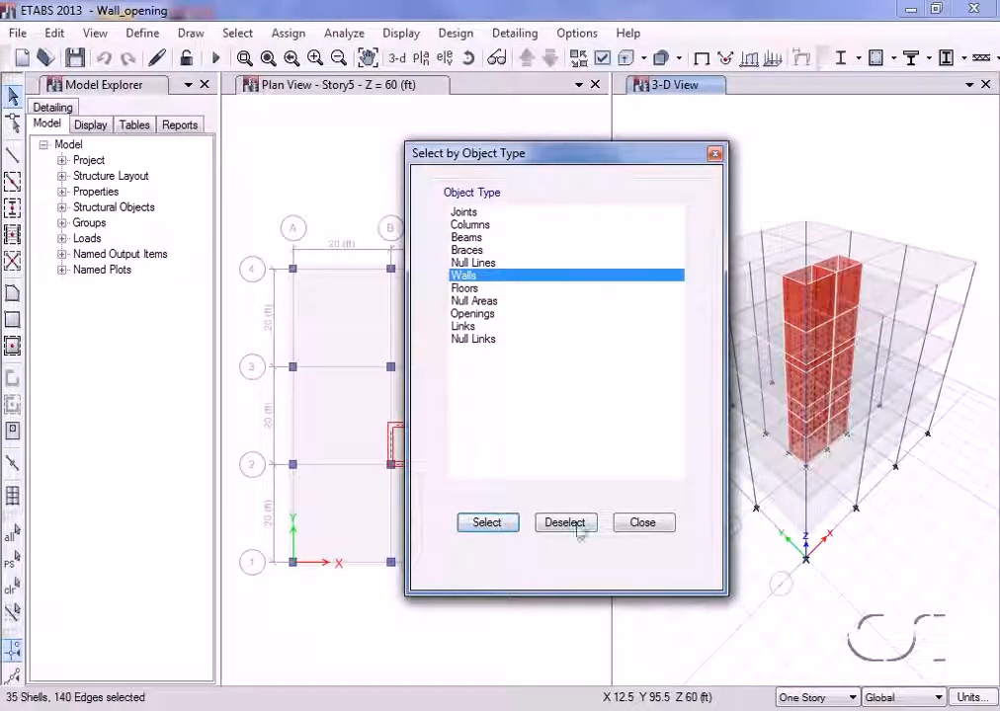
{"action": "left_click", "coordinate": [642, 523]}
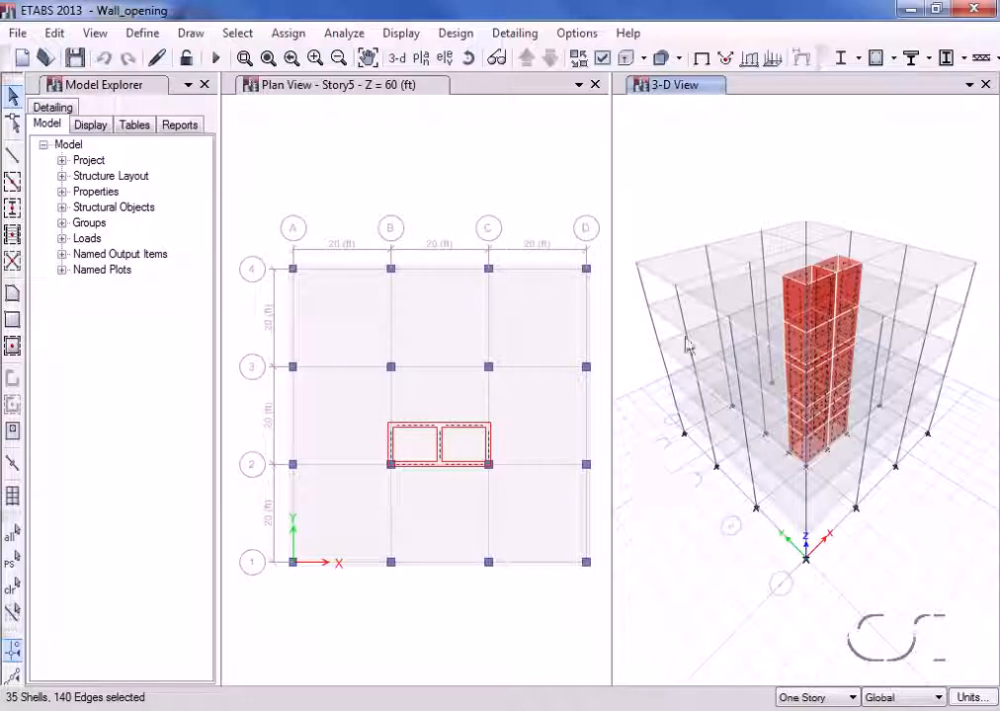
Show only the selected walls in the 3-D view
{"action": "right_click", "coordinate": [717, 173]}
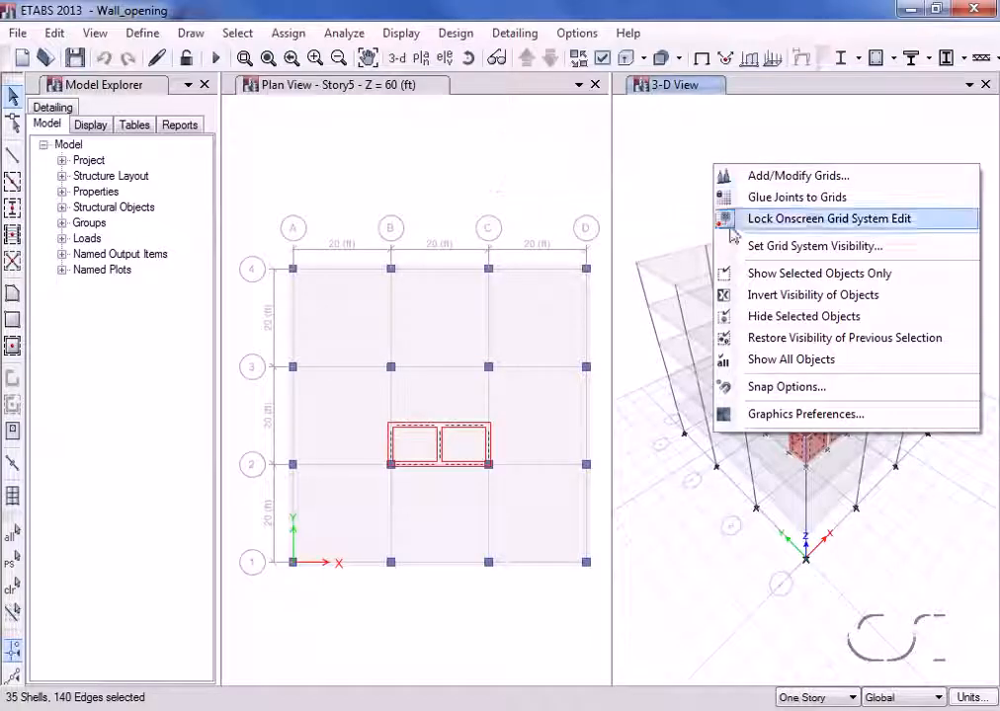
{"action": "left_click", "coordinate": [841, 274]}
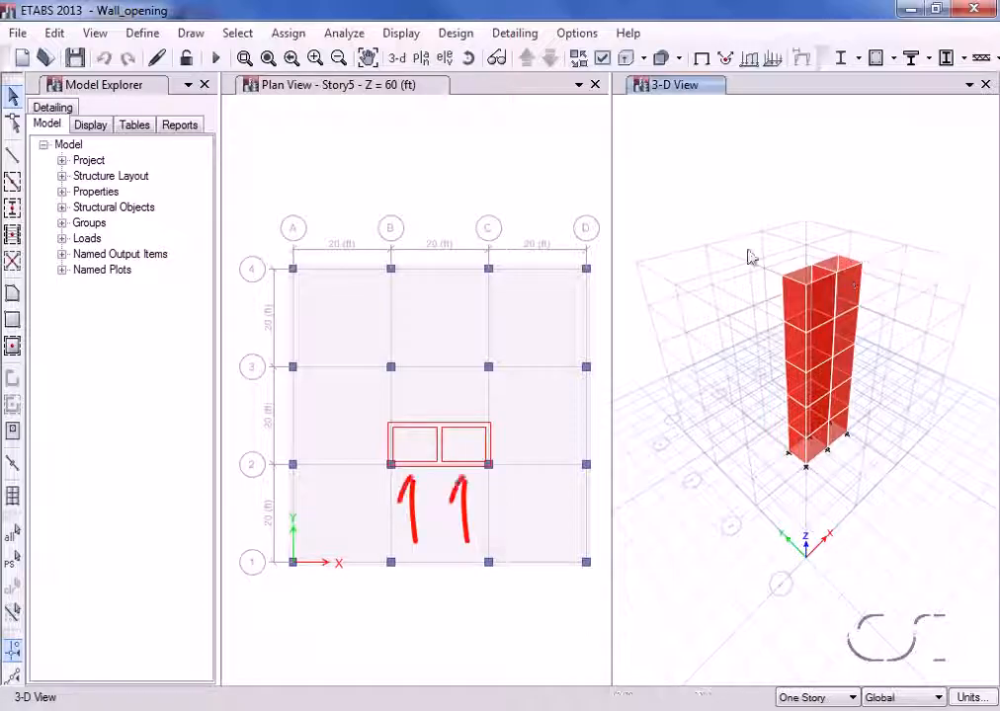
Set the plan fine grid spacing to 48 in and enable snapping to the fine grid for the Story5 plan view
{"action": "left_click", "coordinate": [403, 152]}
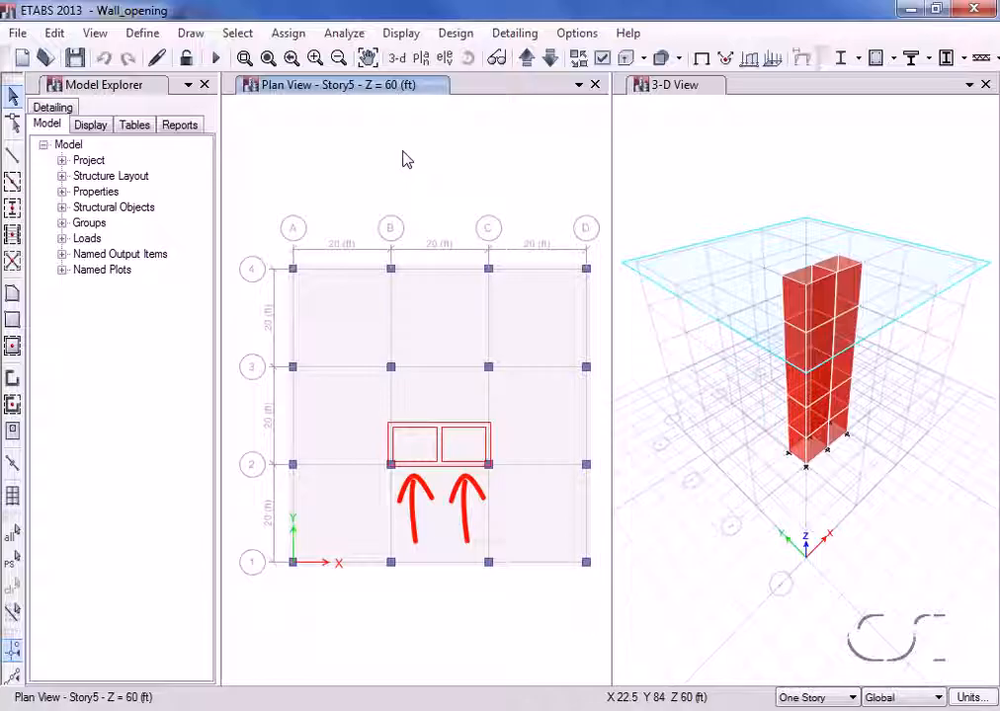
{"action": "right_click", "coordinate": [403, 158]}
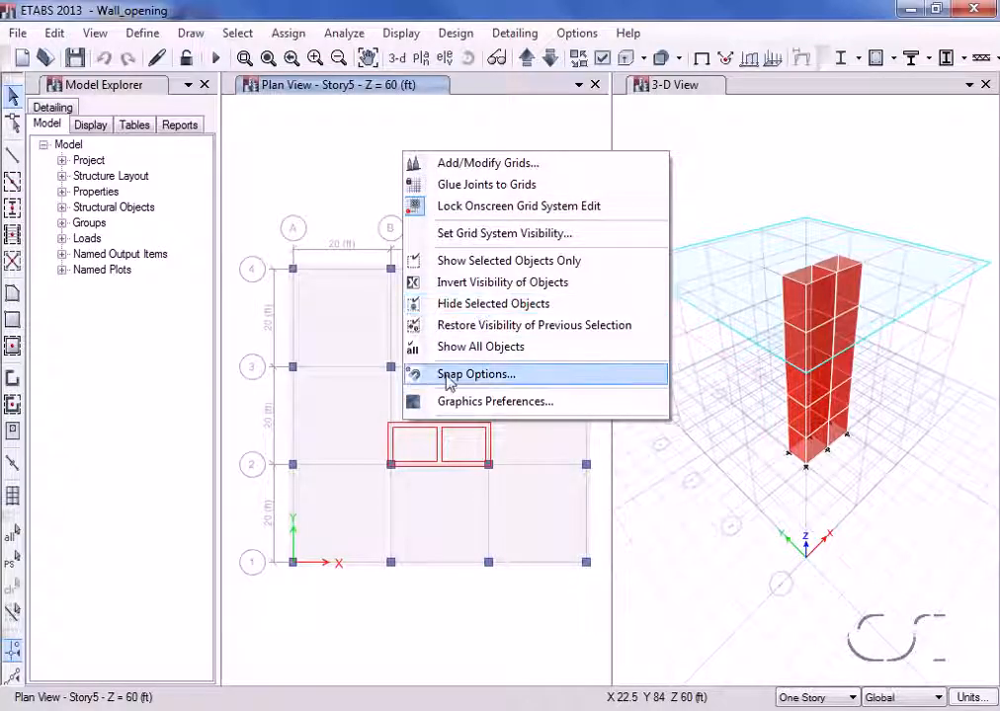
{"action": "left_click", "coordinate": [530, 383]}
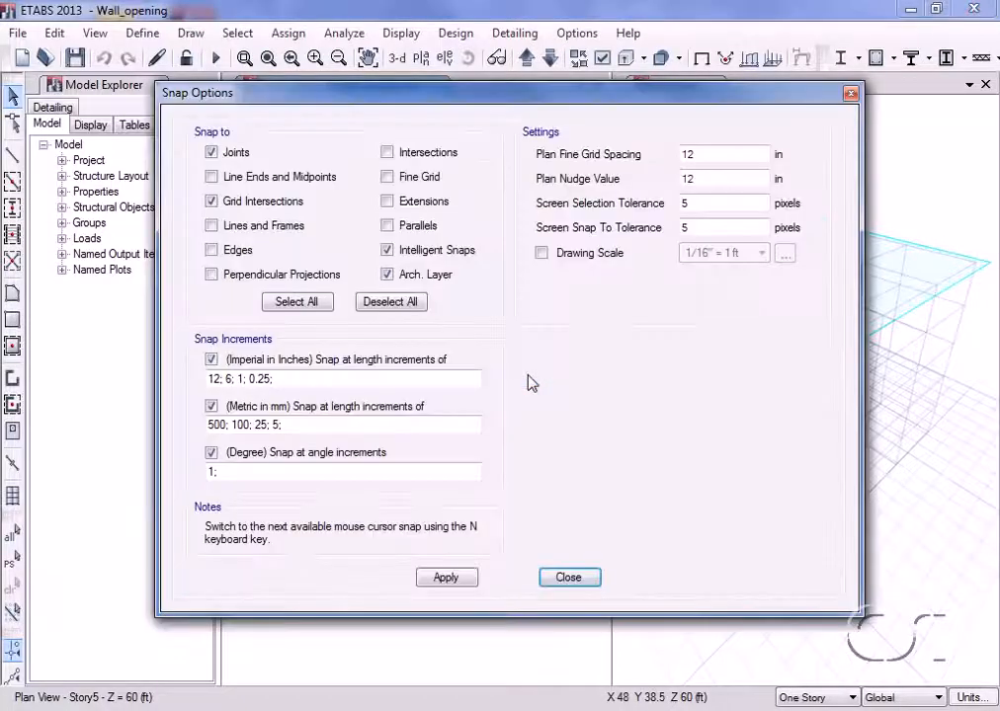
{"action": "double_click", "coordinate": [694, 155]}
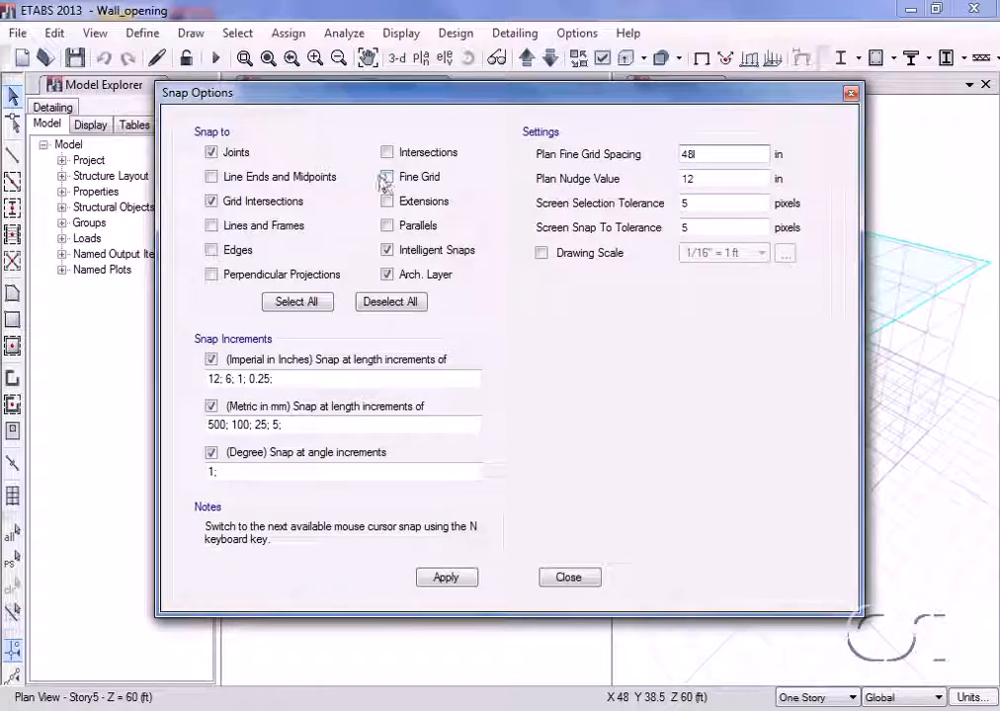
{"action": "left_click", "coordinate": [386, 178]}
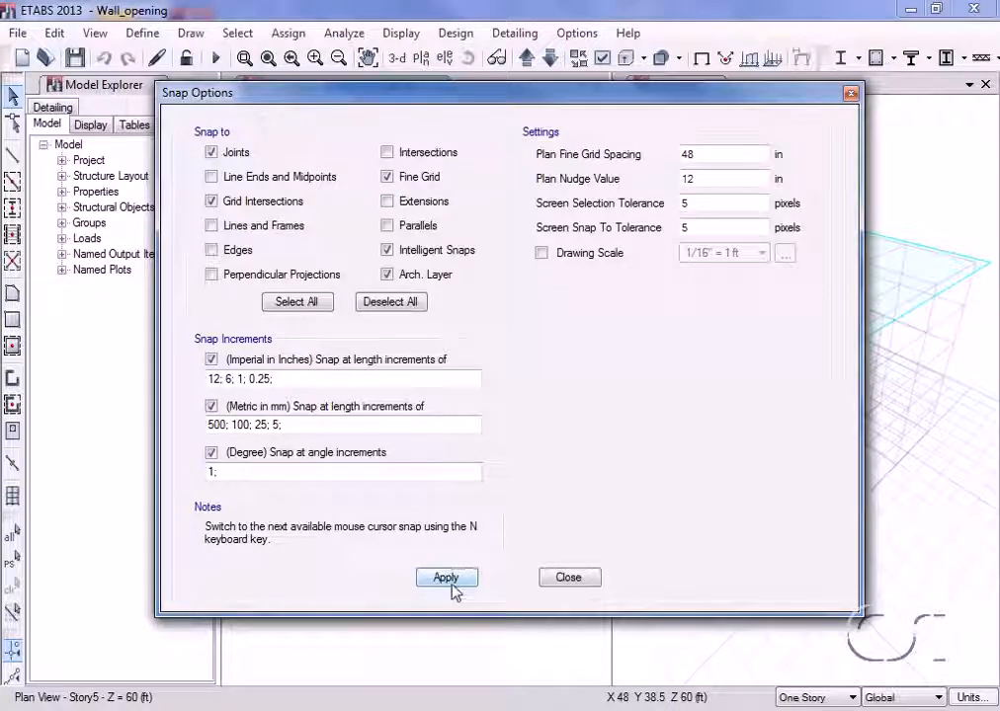
{"action": "left_click", "coordinate": [568, 578]}
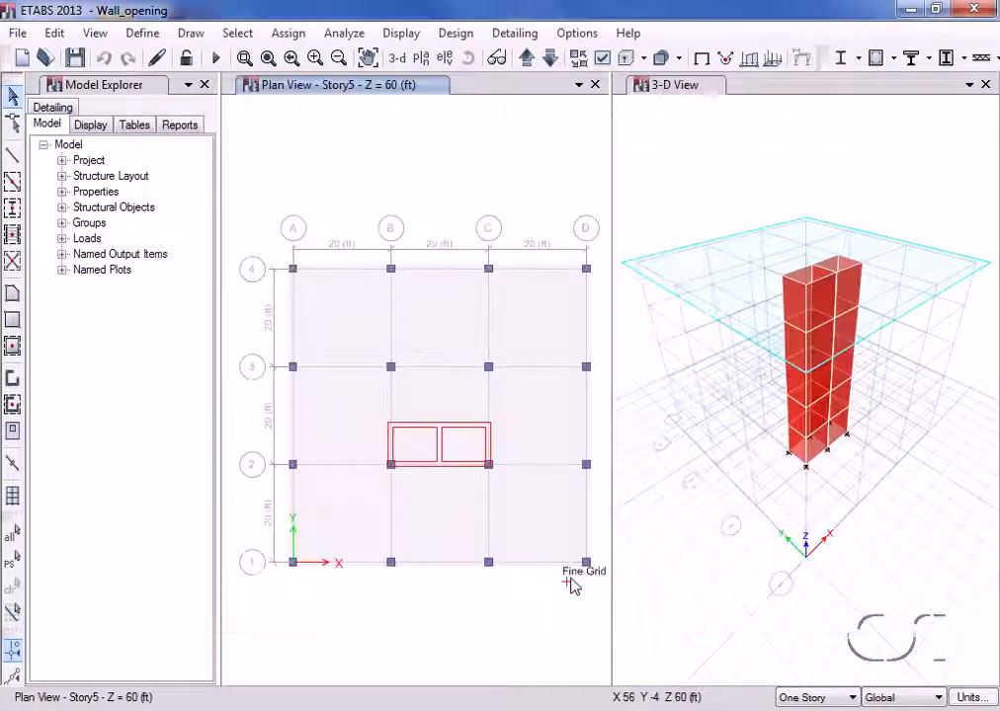
Draw four reference points on grid line 2 between grids B and C, at X = 24, 28, 32 and 36 ft
{"action": "left_click", "coordinate": [185, 35]}
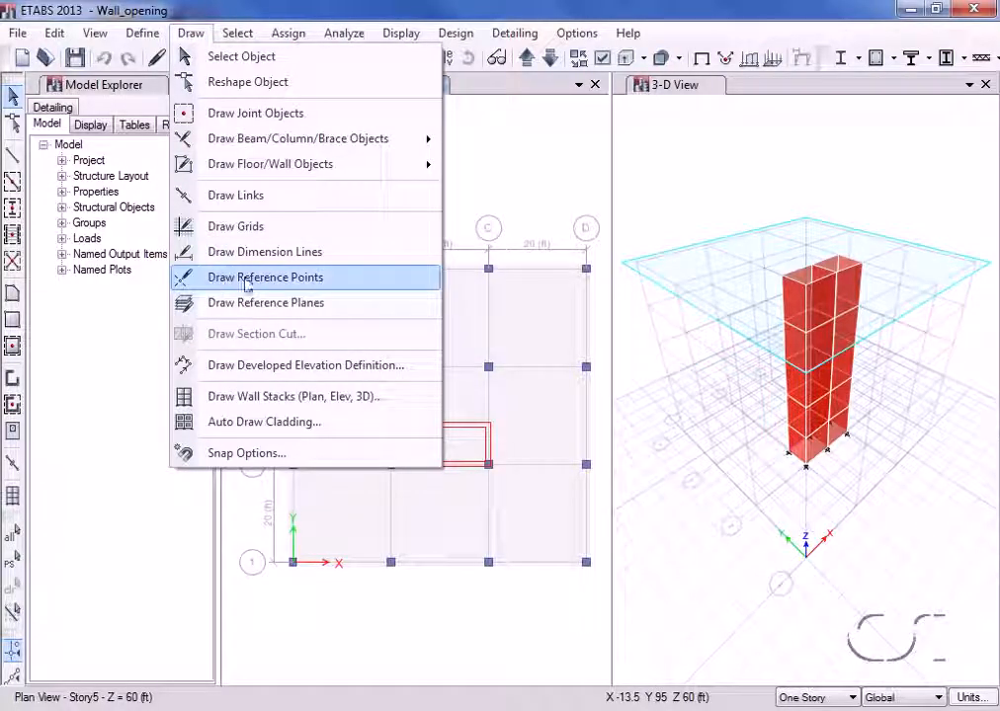
{"action": "left_click", "coordinate": [341, 278]}
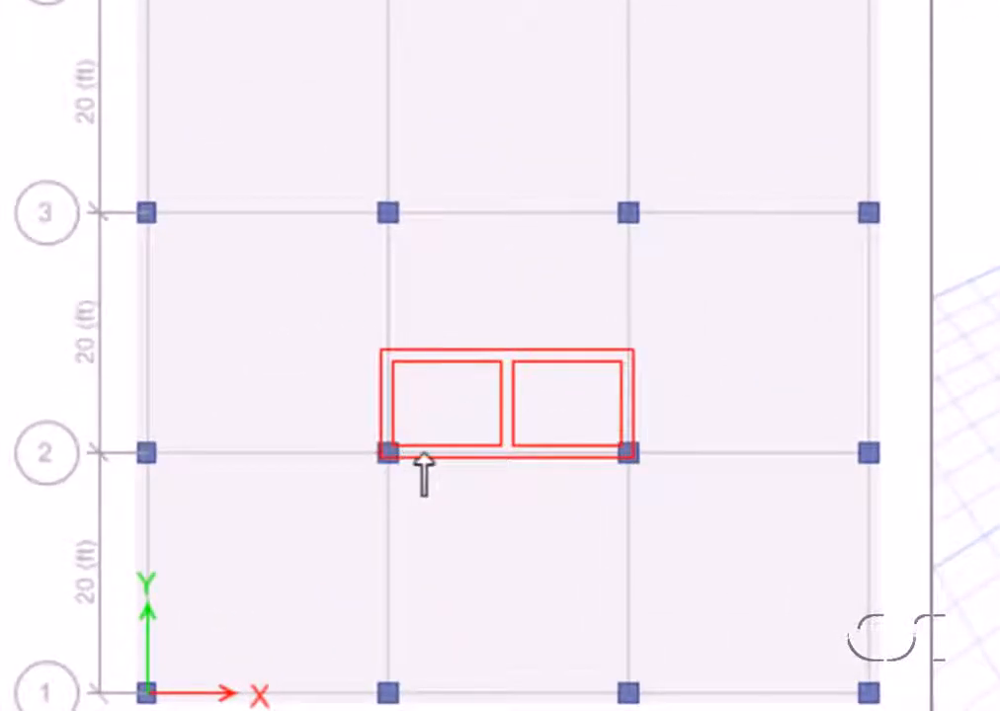
{"action": "left_click", "coordinate": [435, 453]}
{"action": "left_click", "coordinate": [482, 453]}
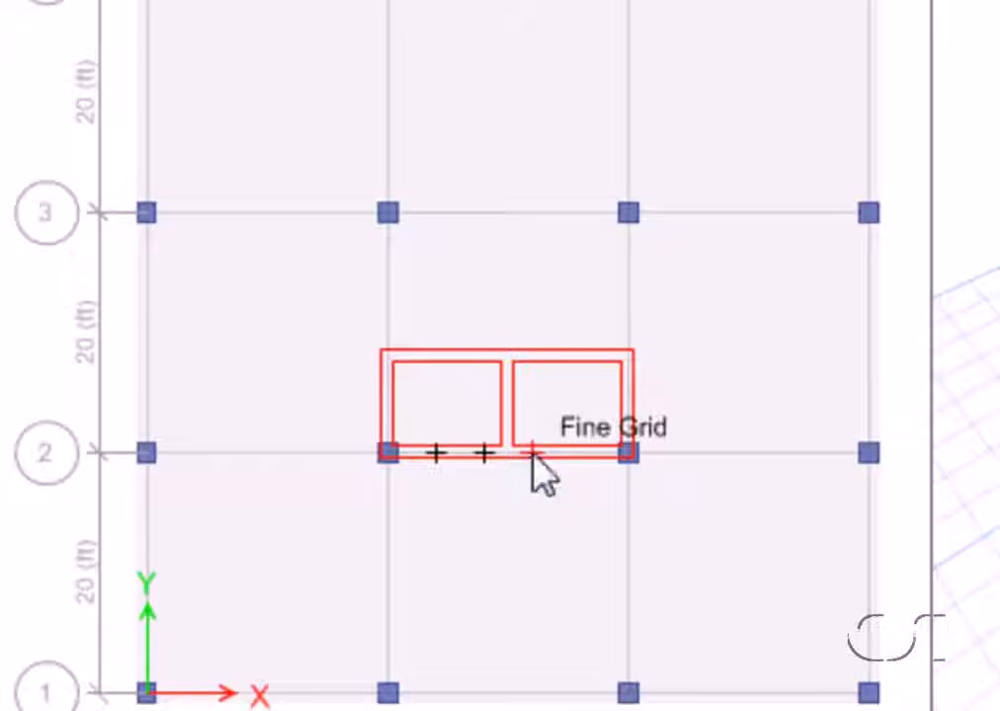
{"action": "left_click", "coordinate": [532, 454]}
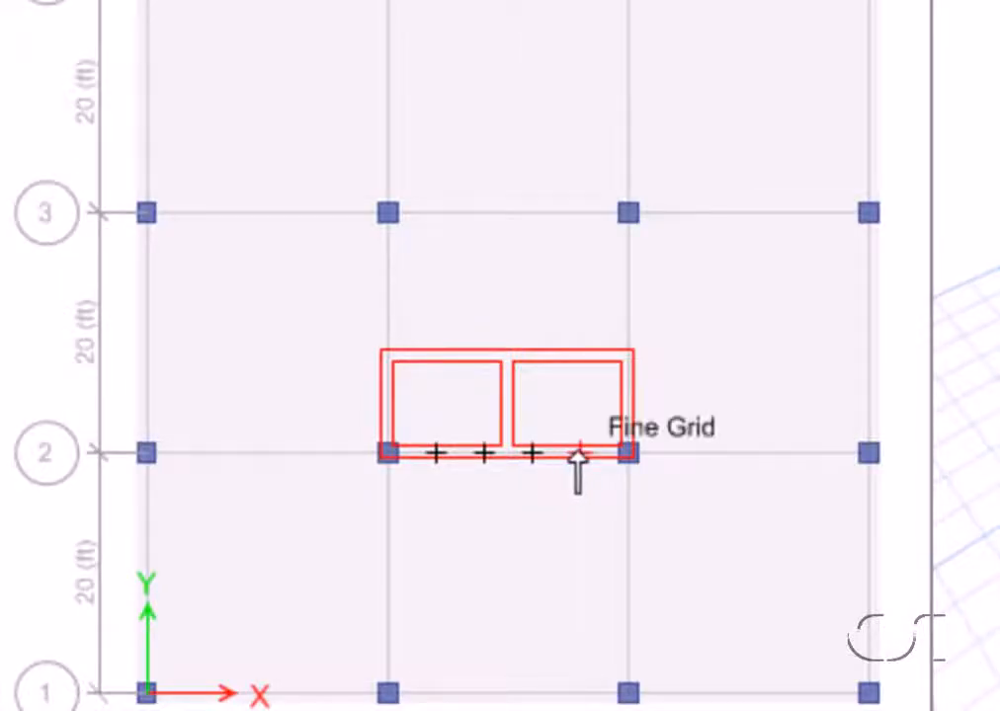
{"action": "left_click", "coordinate": [536, 457]}
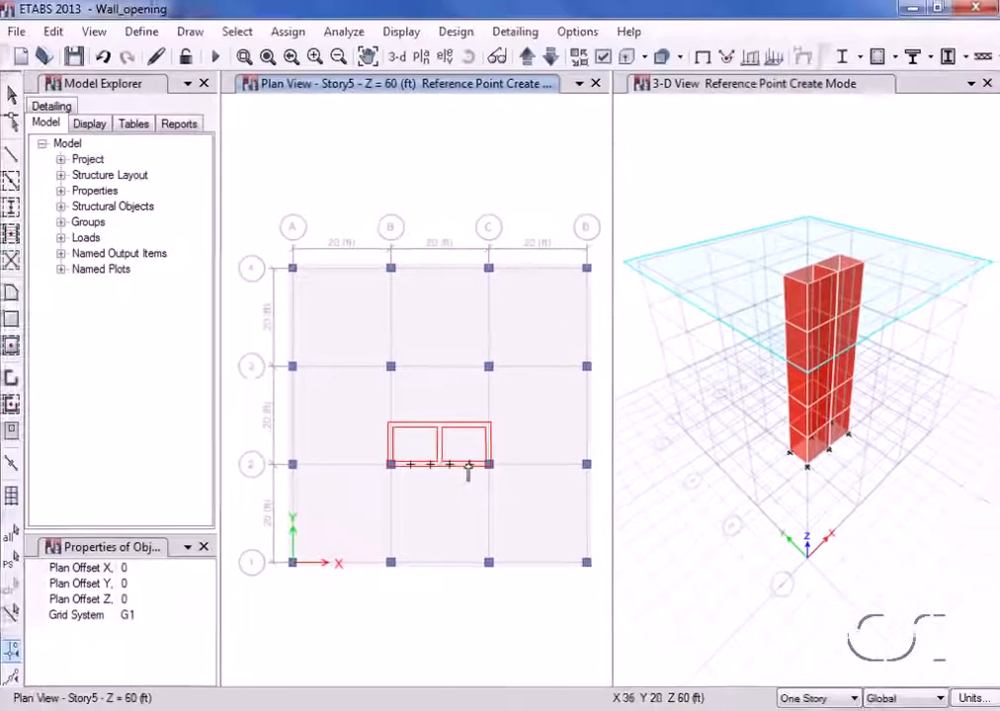
{"action": "left_click", "coordinate": [13, 95]}
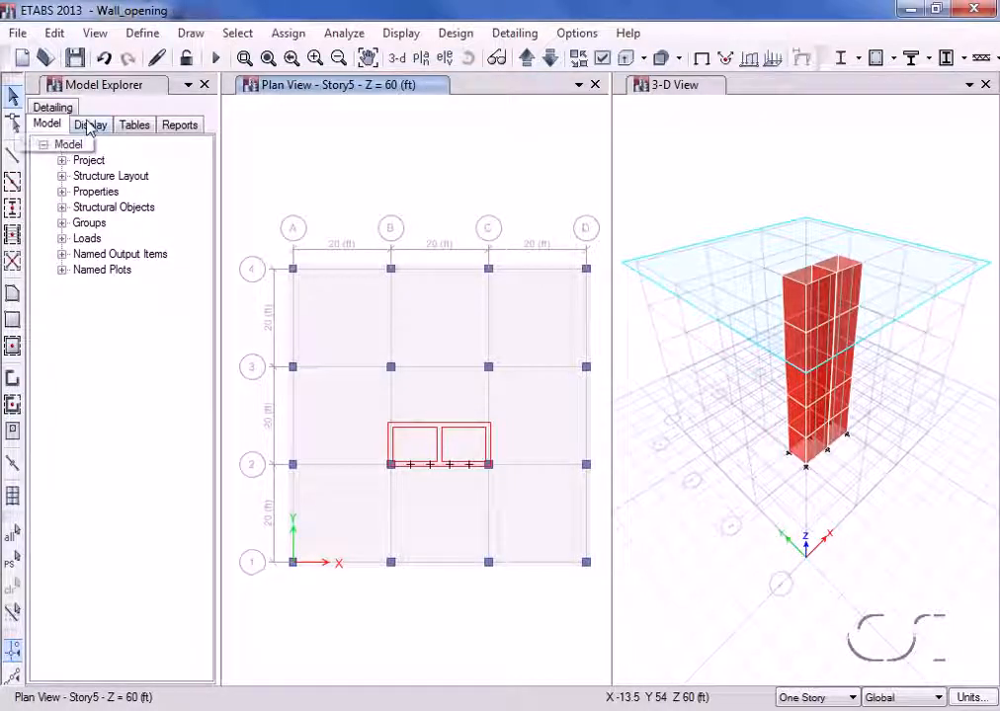
Replace the Story5 plan view with the elevation view along grid line 2
{"action": "left_click", "coordinate": [443, 60]}
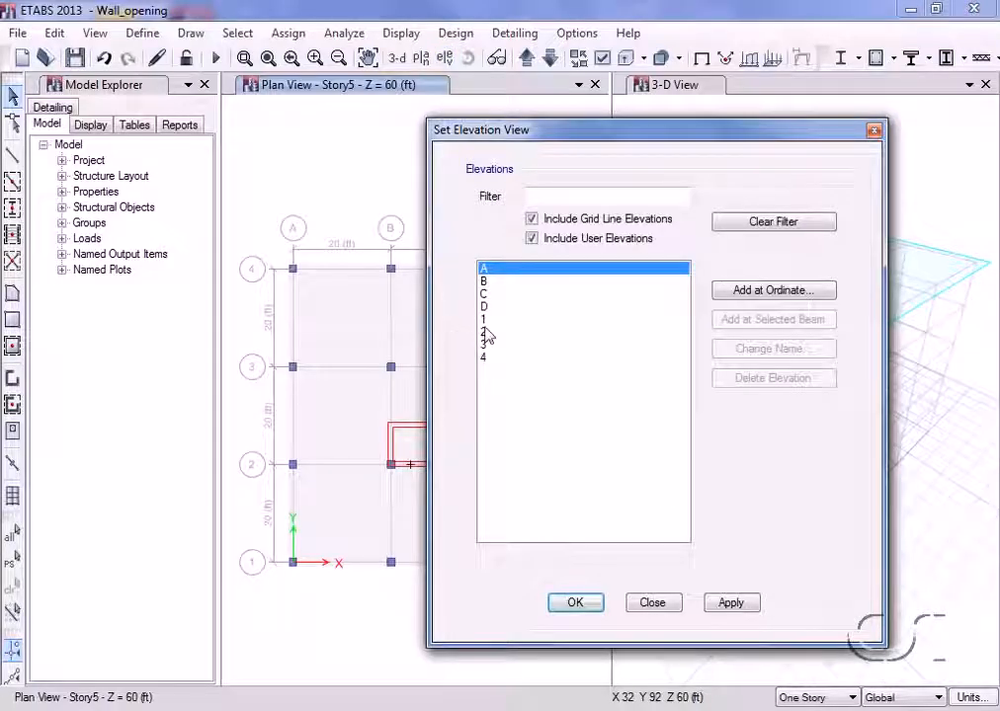
{"action": "left_click", "coordinate": [485, 332]}
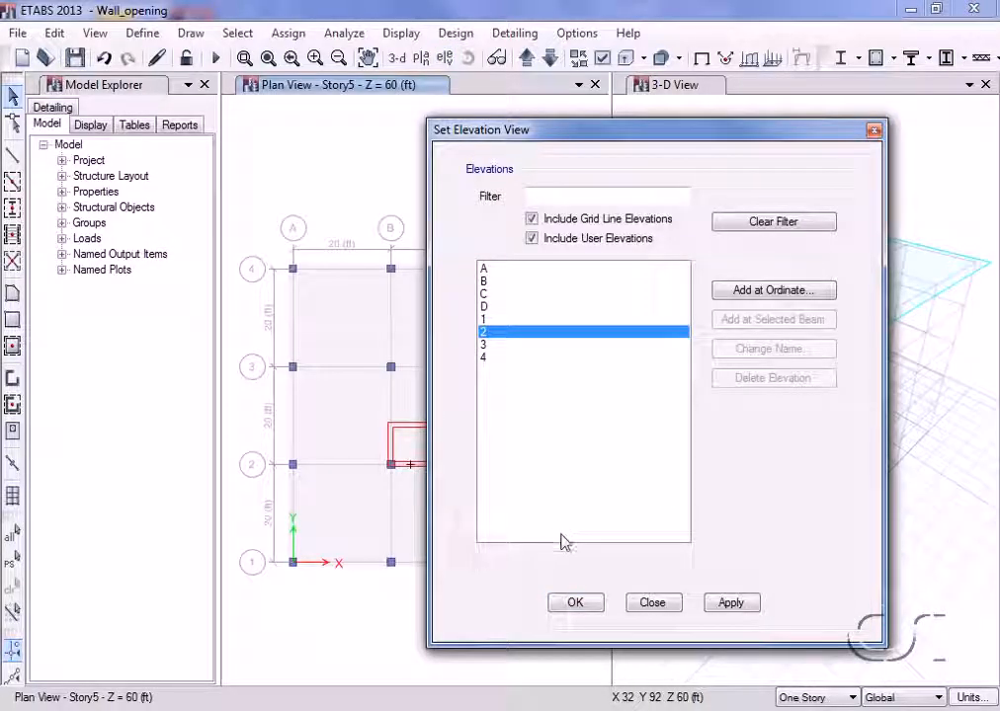
{"action": "left_click", "coordinate": [576, 605]}
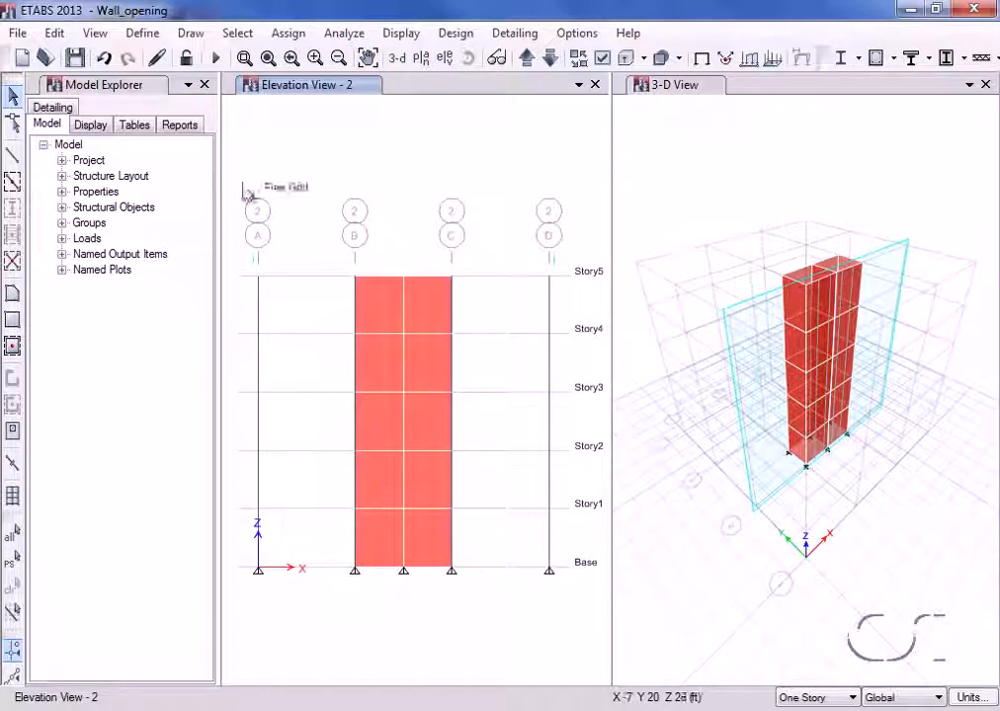
Draw reference planes with a 96 in vertical offset above Base, Story1, Story2, Story3 and Story4 in elevation 2
{"action": "left_click", "coordinate": [188, 36]}
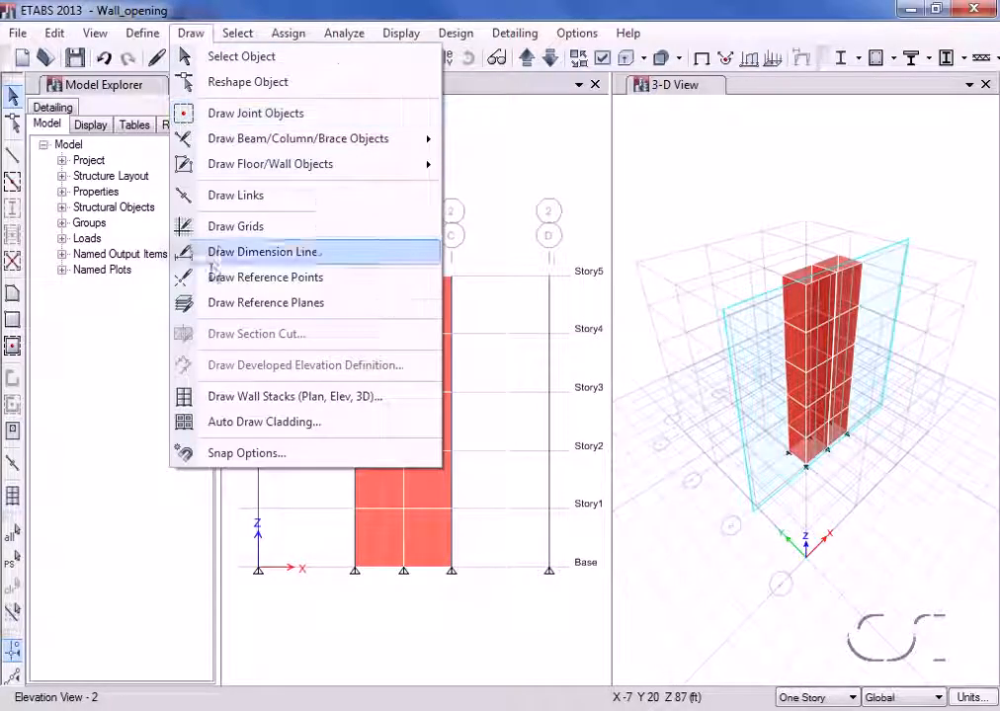
{"action": "left_click", "coordinate": [327, 305]}
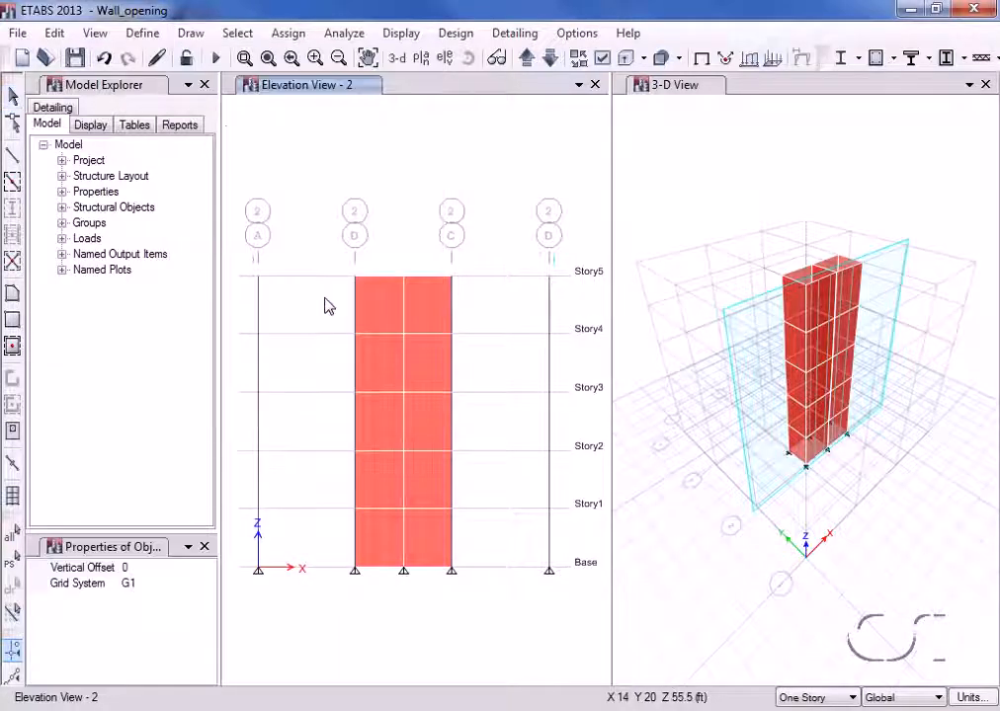
{"action": "left_click", "coordinate": [127, 567]}
{"action": "double_click", "coordinate": [125, 567]}
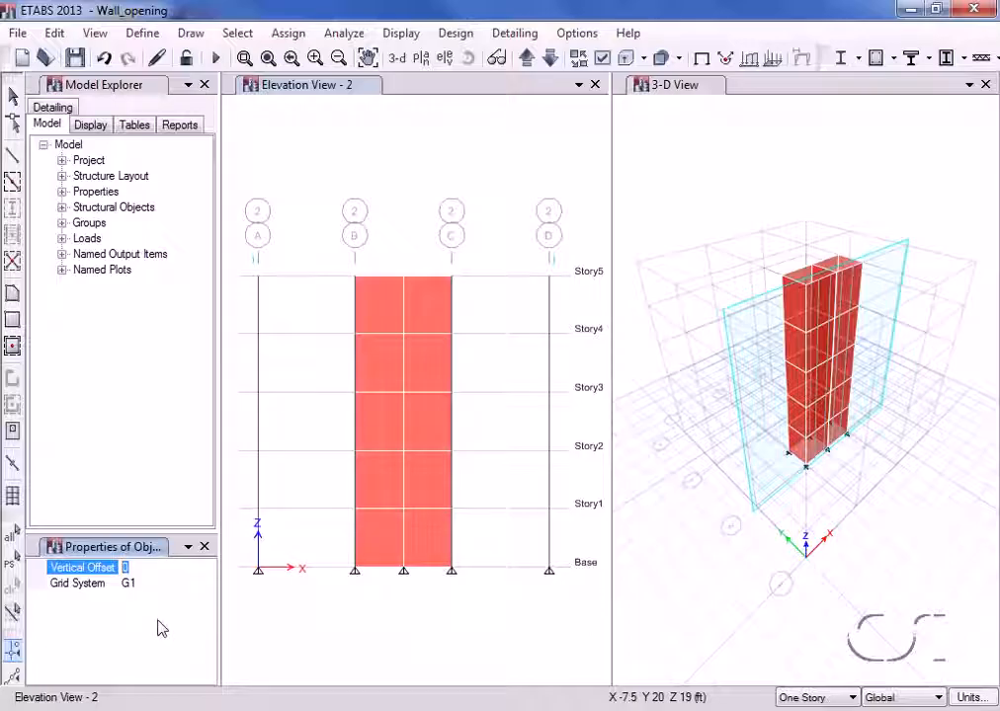
{"action": "key", "text": "Return"}
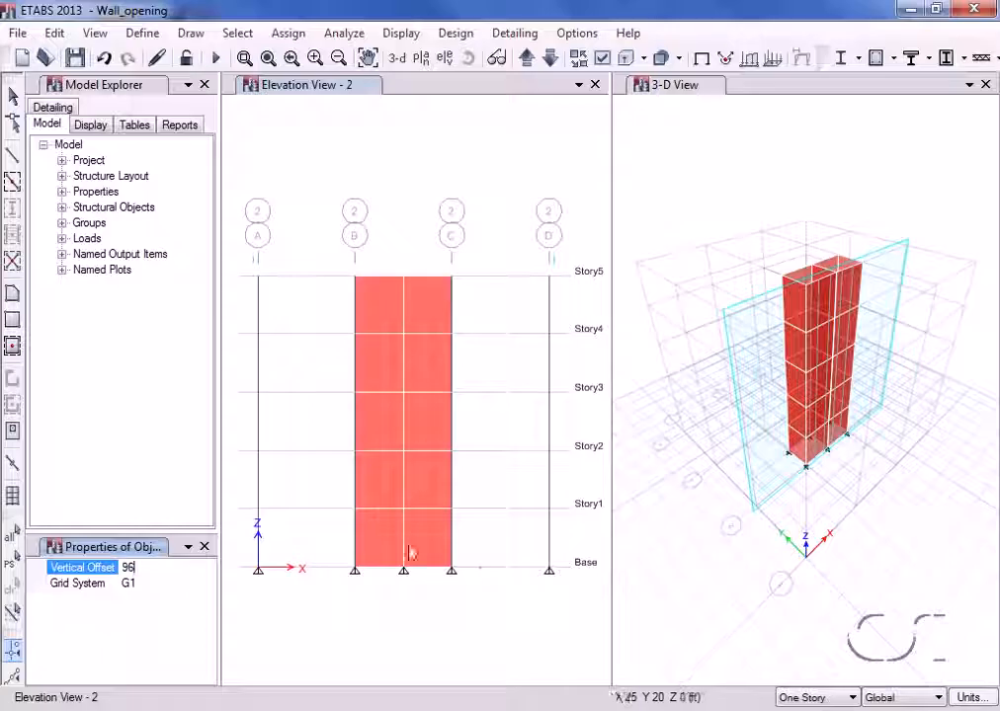
{"action": "left_click", "coordinate": [550, 575]}
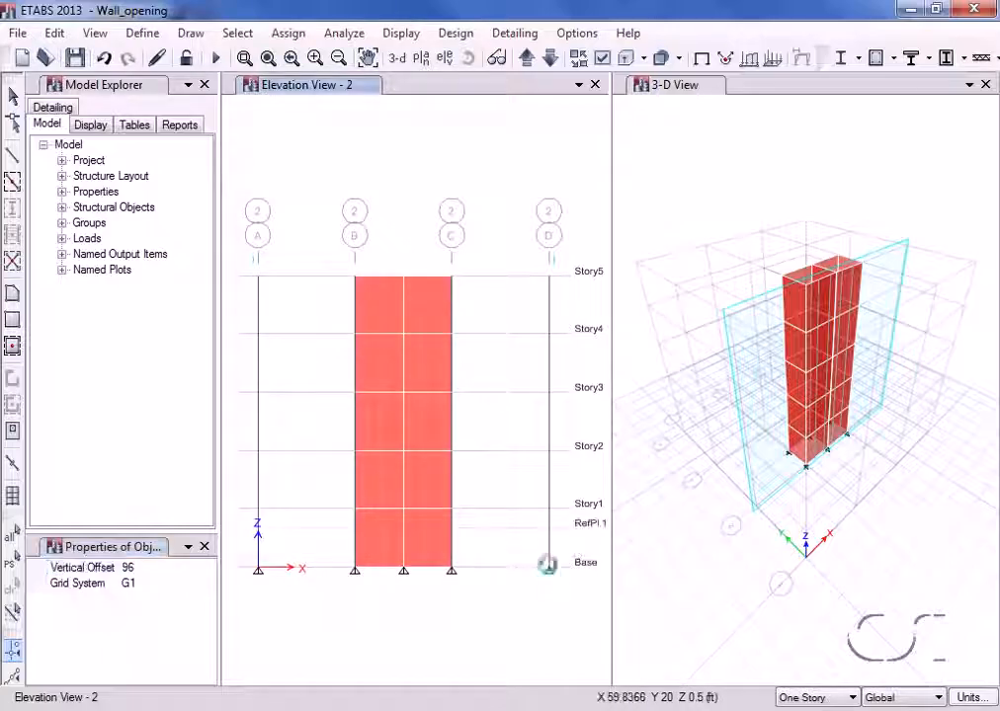
{"action": "left_click", "coordinate": [548, 510]}
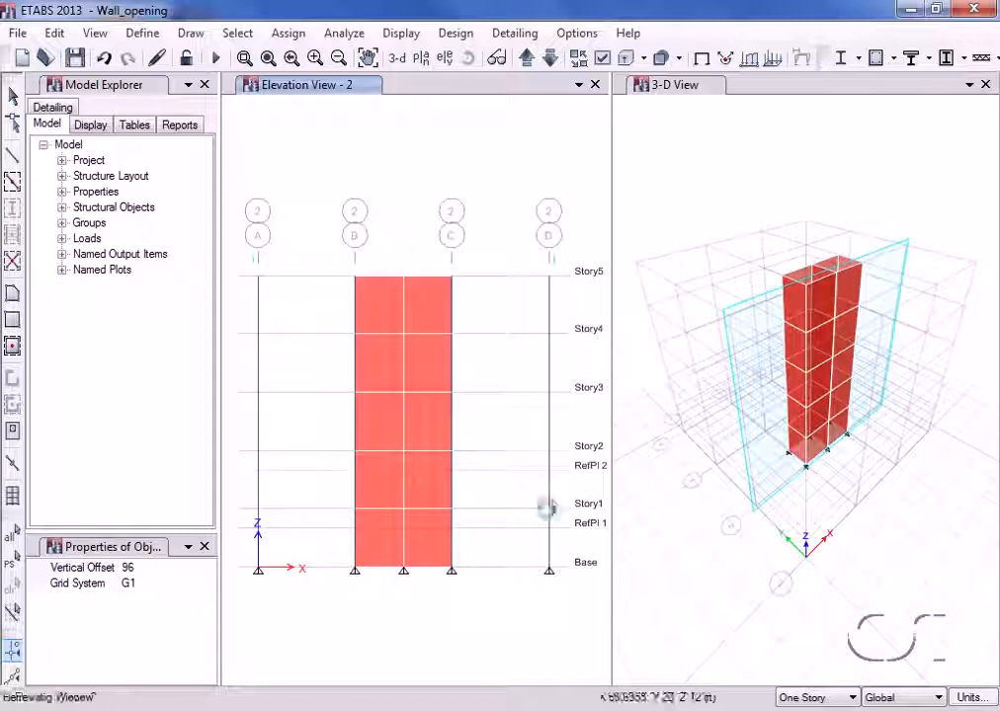
{"action": "left_click", "coordinate": [551, 450]}
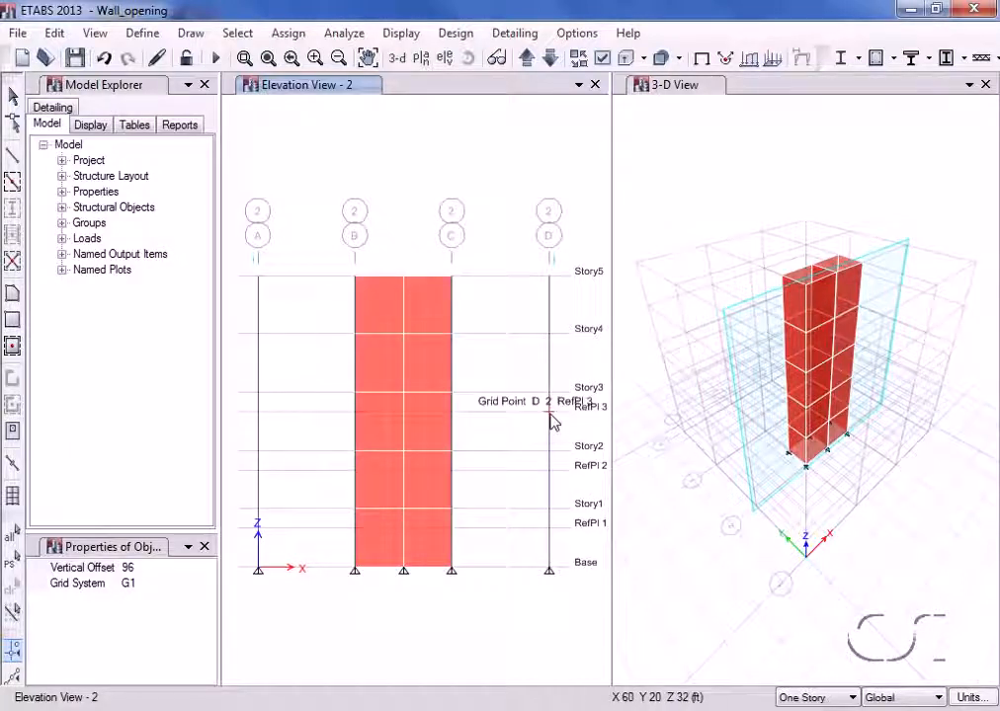
{"action": "left_click", "coordinate": [550, 390]}
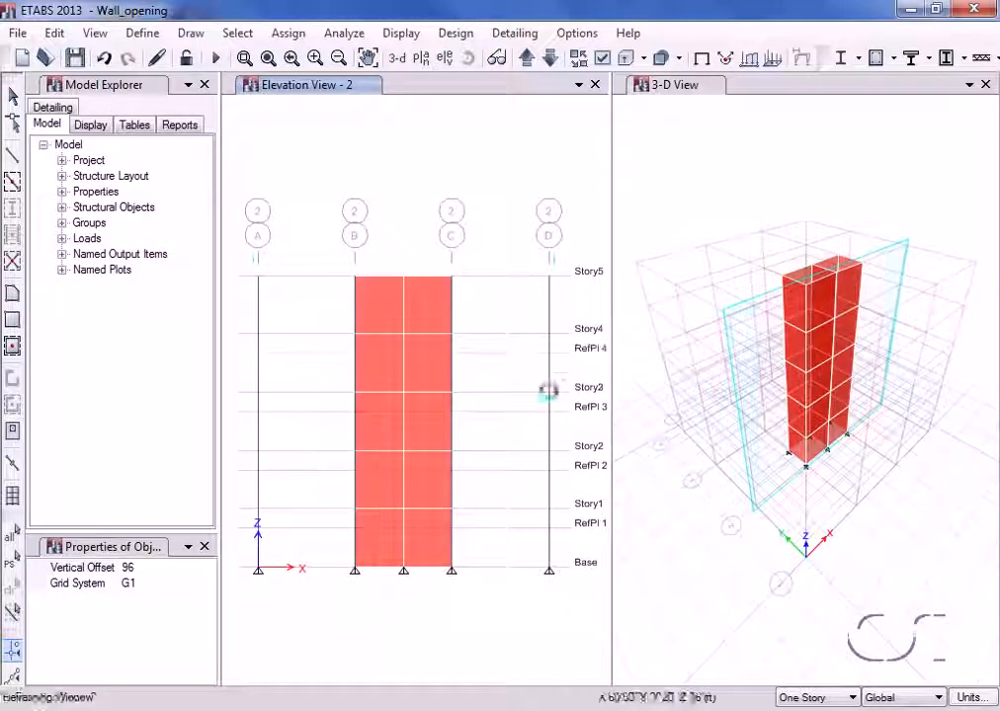
{"action": "left_click", "coordinate": [550, 340]}
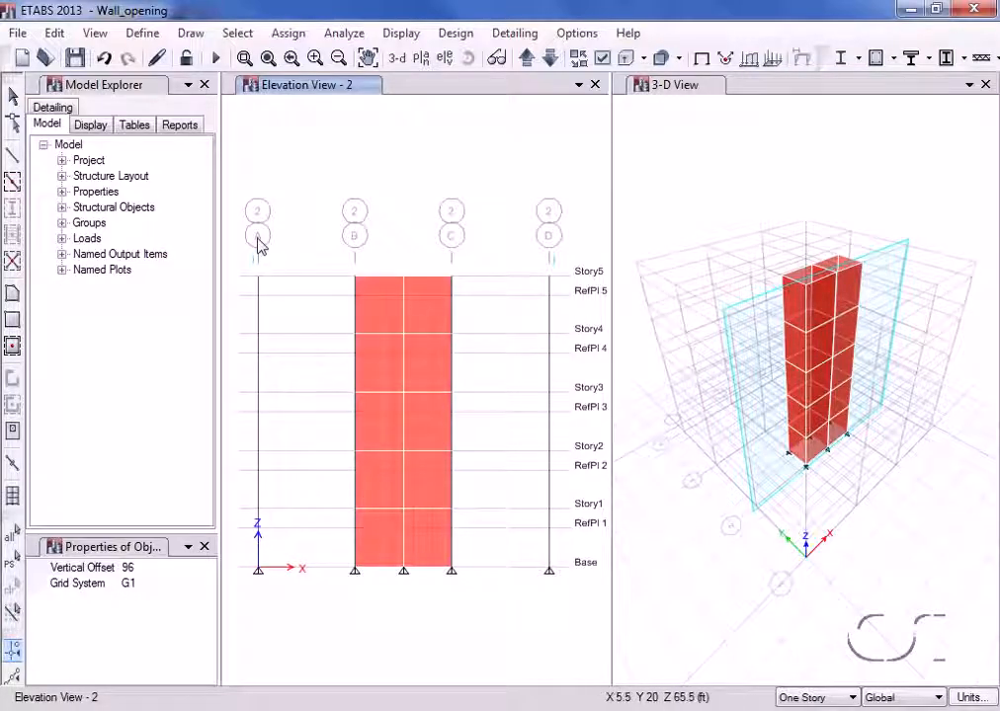
{"action": "left_click", "coordinate": [15, 97]}
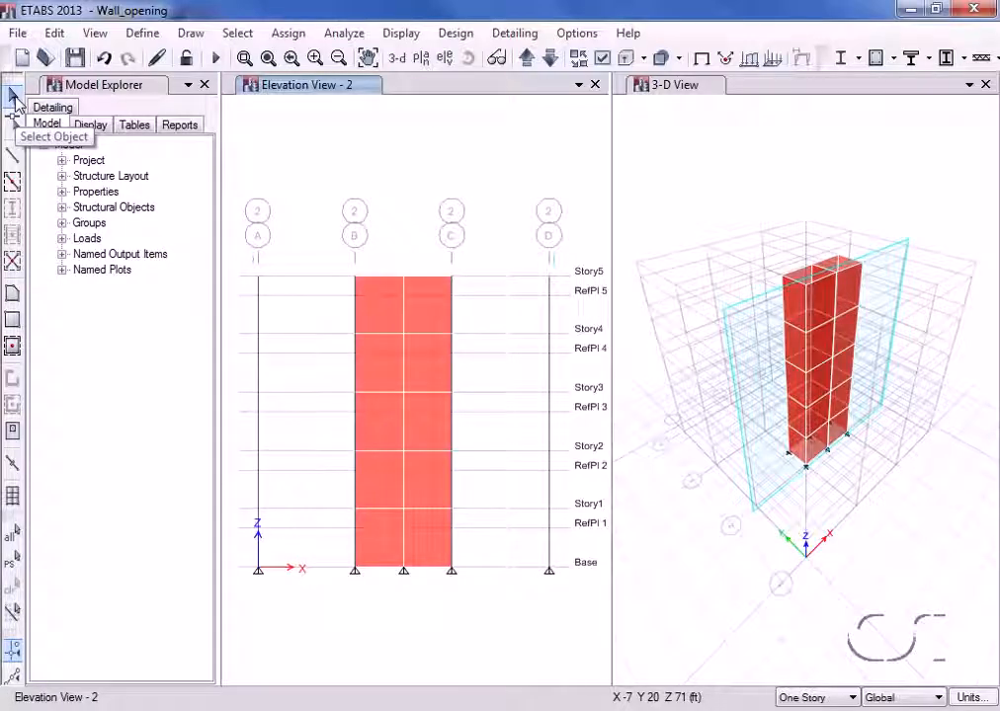
Review the reference point and reference plane ordinates of grid system G1, discarding any edits
{"action": "left_click", "coordinate": [57, 33]}
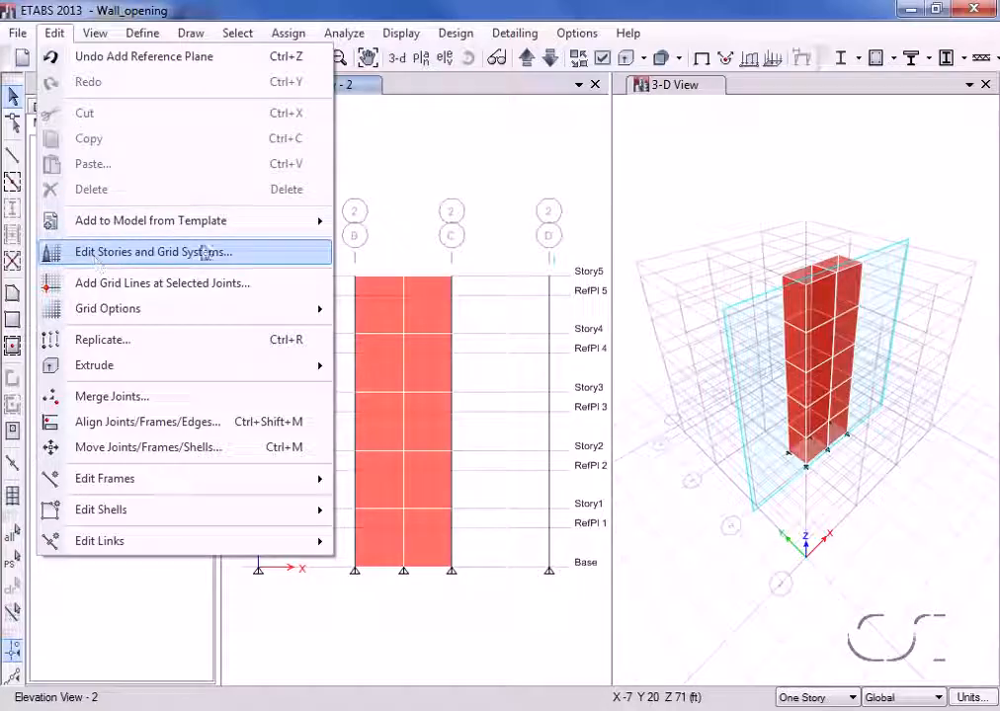
{"action": "left_click", "coordinate": [238, 258]}
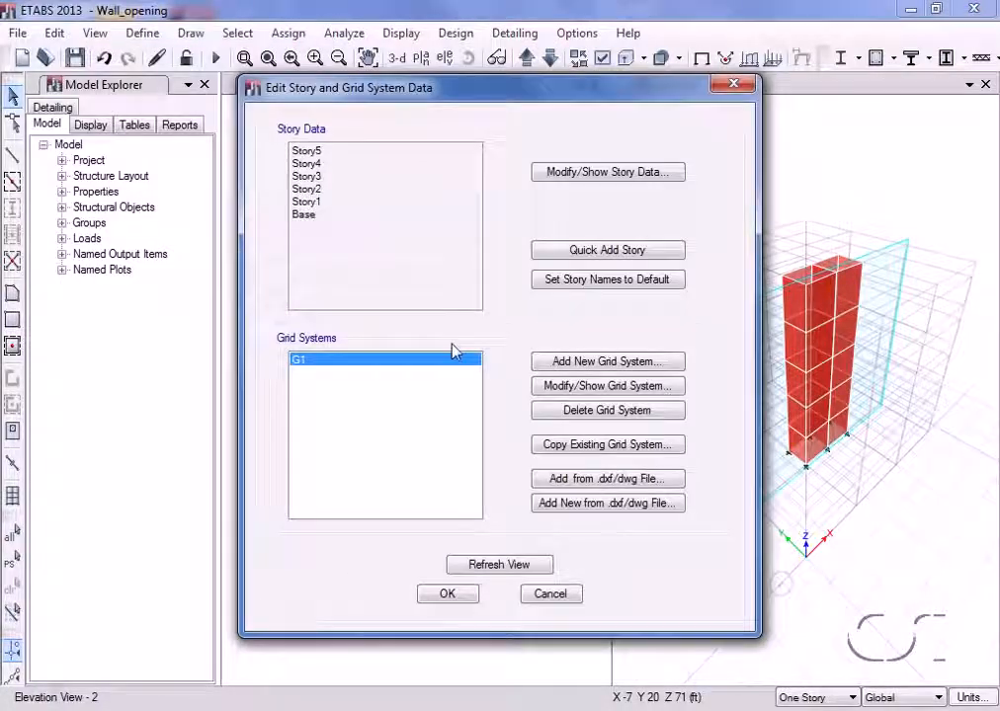
{"action": "left_click", "coordinate": [583, 386]}
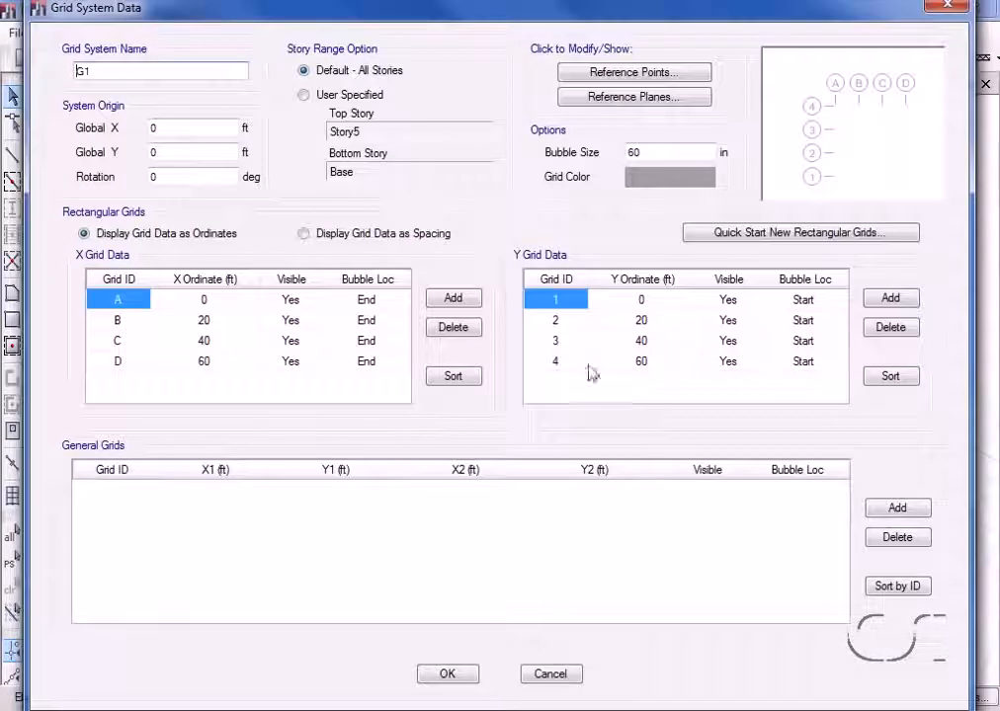
{"action": "left_click", "coordinate": [647, 77]}
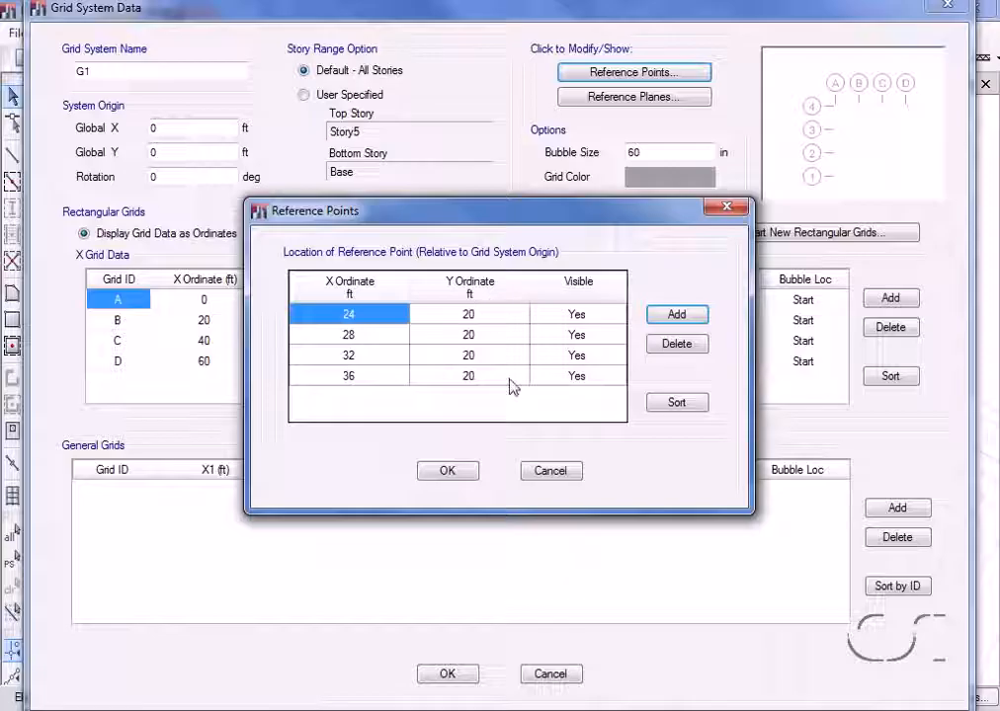
{"action": "left_click", "coordinate": [559, 472]}
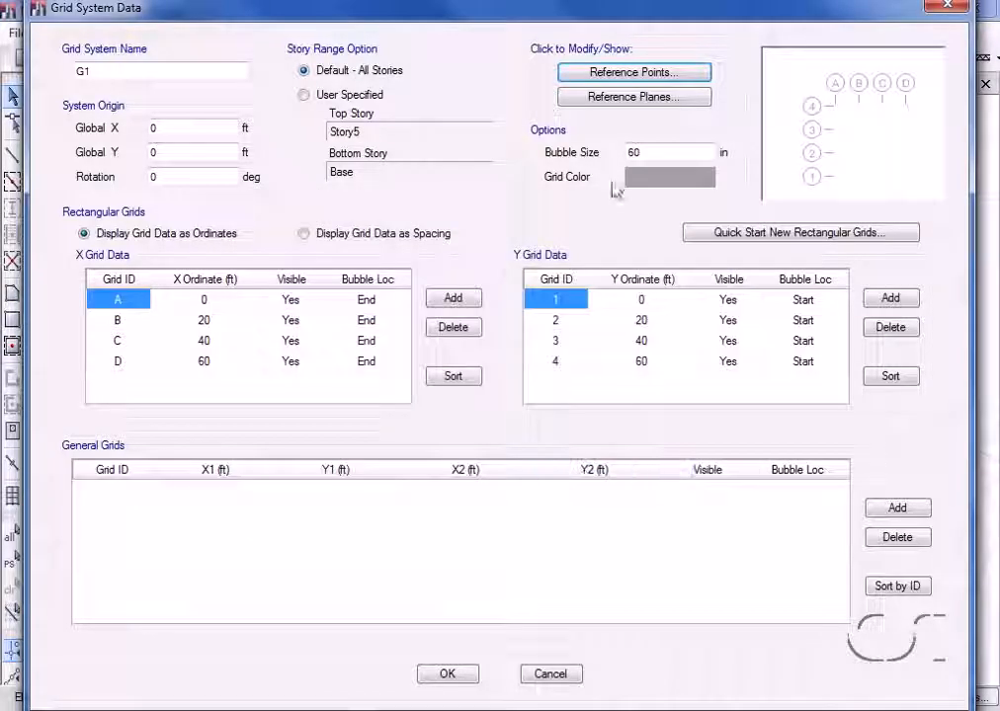
{"action": "left_click", "coordinate": [624, 98]}
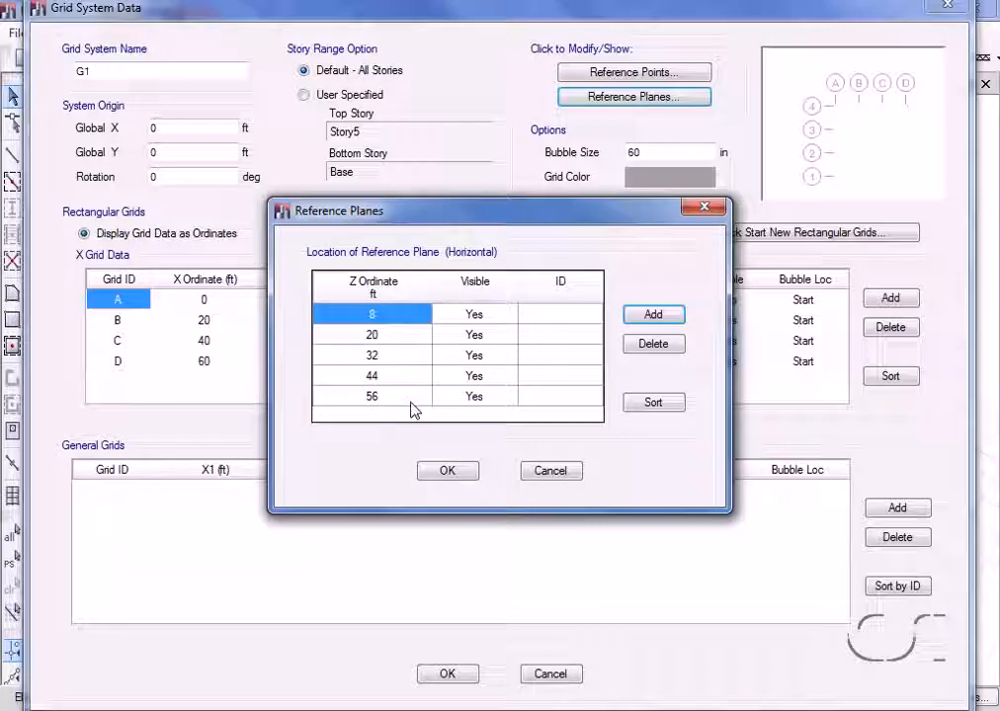
{"action": "left_click", "coordinate": [551, 475]}
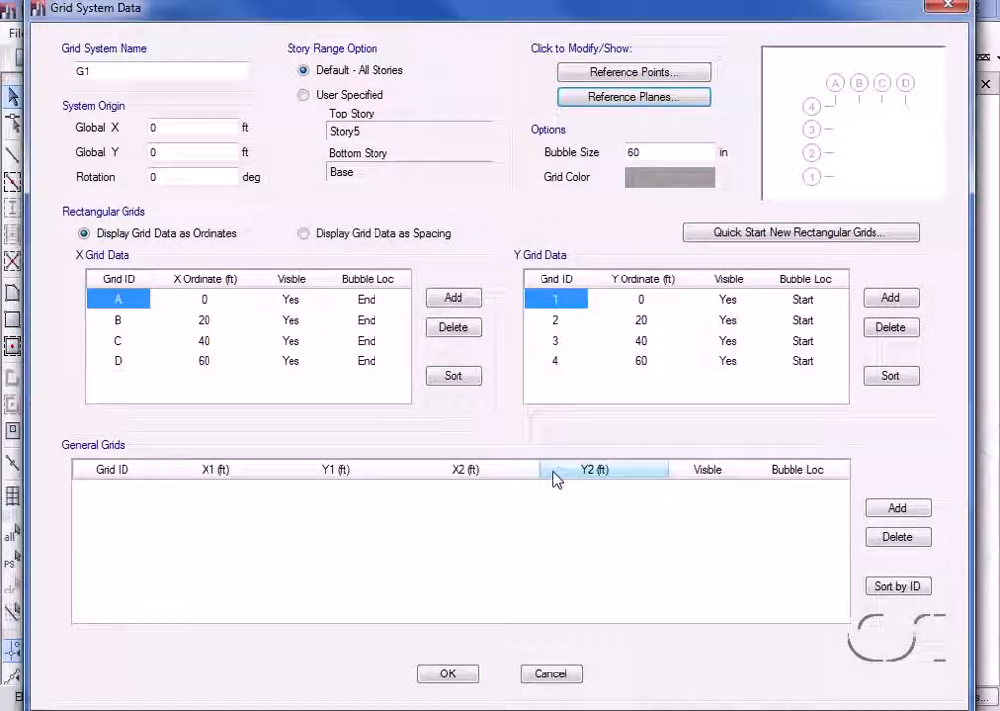
{"action": "left_click", "coordinate": [550, 674]}
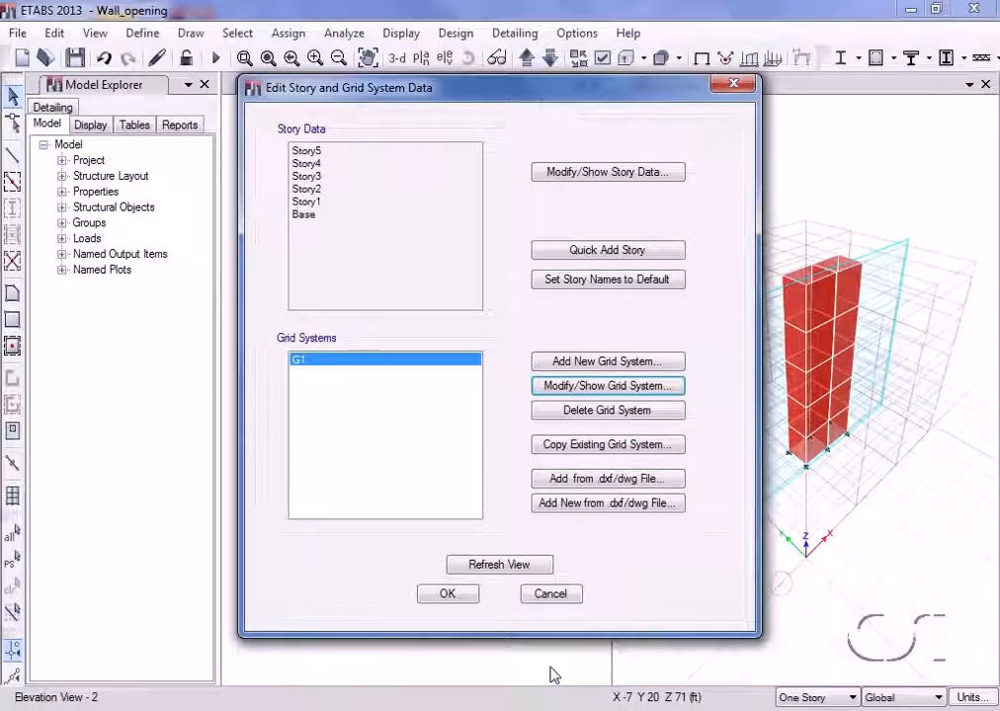
Divide all wall shells in elevation 2 at their intersections with the visible grids, without editing the story and grid data
{"action": "left_click", "coordinate": [550, 594]}
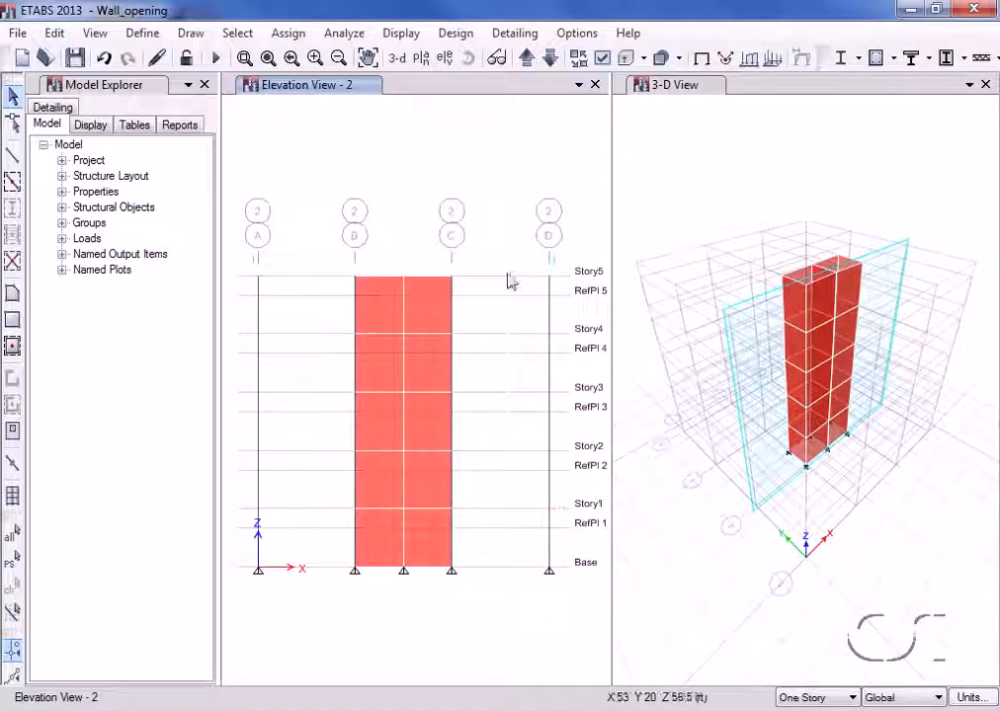
{"action": "left_click_drag", "start_coordinate": [488, 251], "coordinate": [343, 584]}
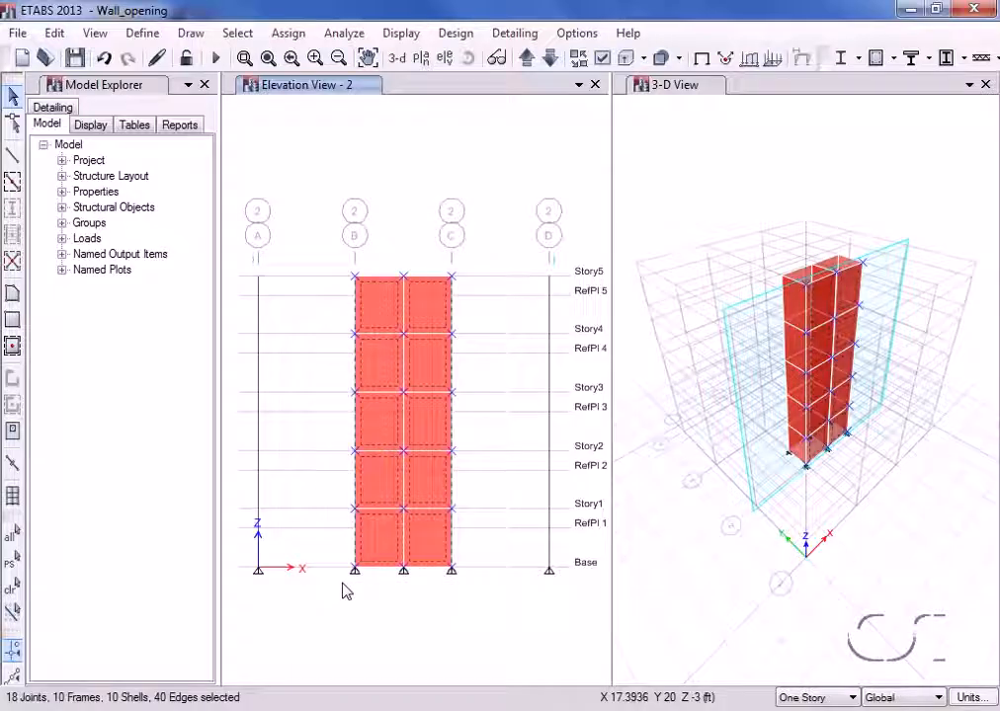
{"action": "left_click", "coordinate": [55, 33]}
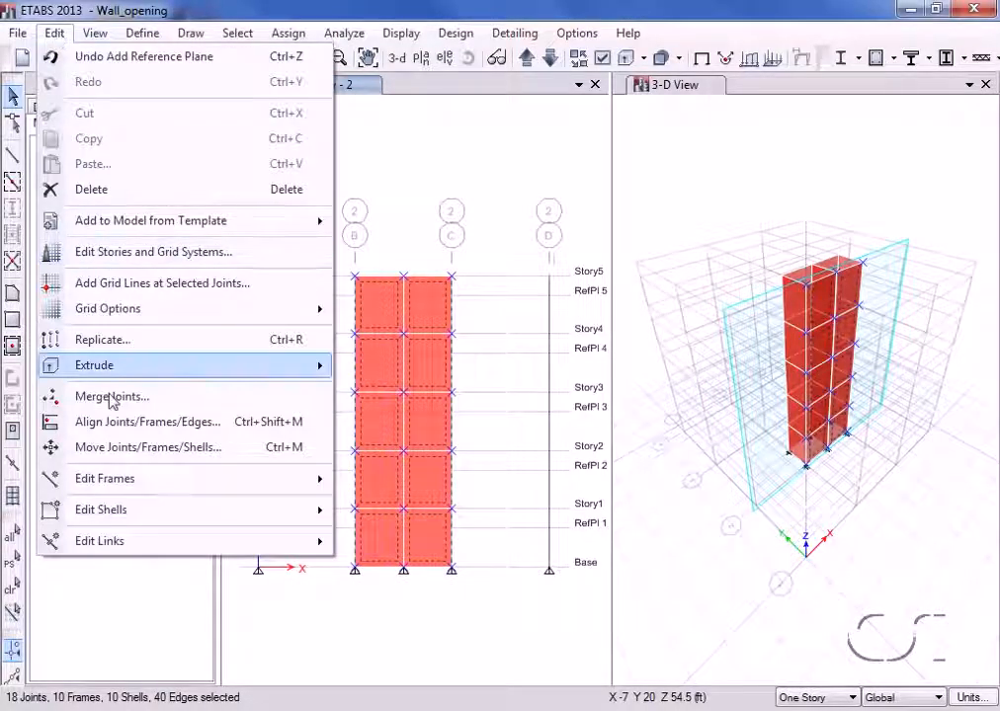
{"action": "mouse_move", "coordinate": [120, 510]}
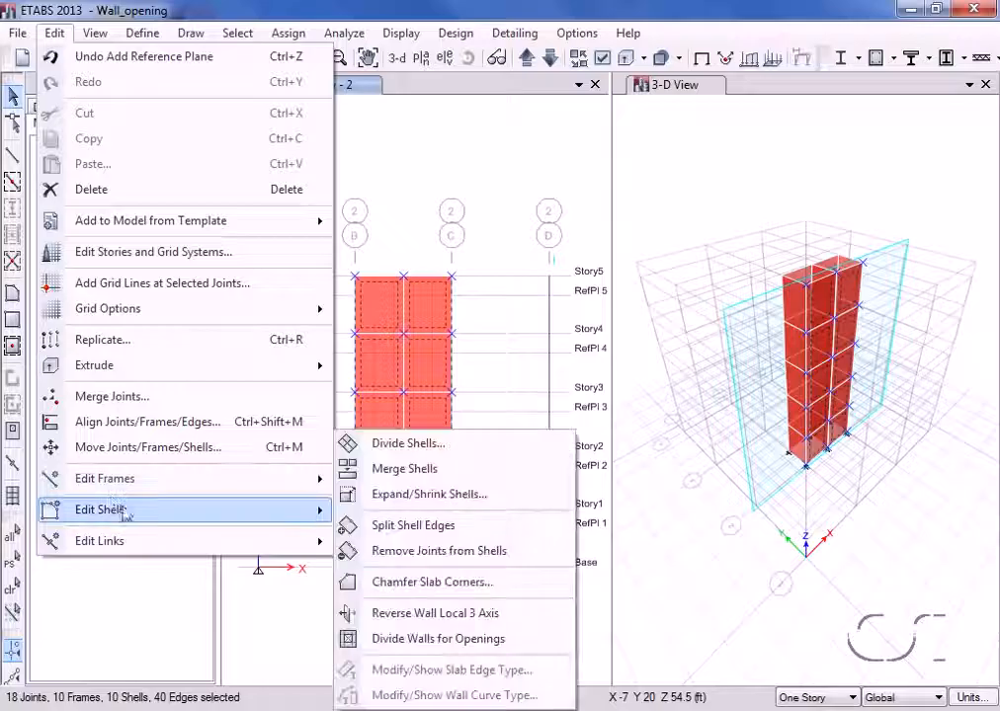
{"action": "left_click", "coordinate": [368, 444]}
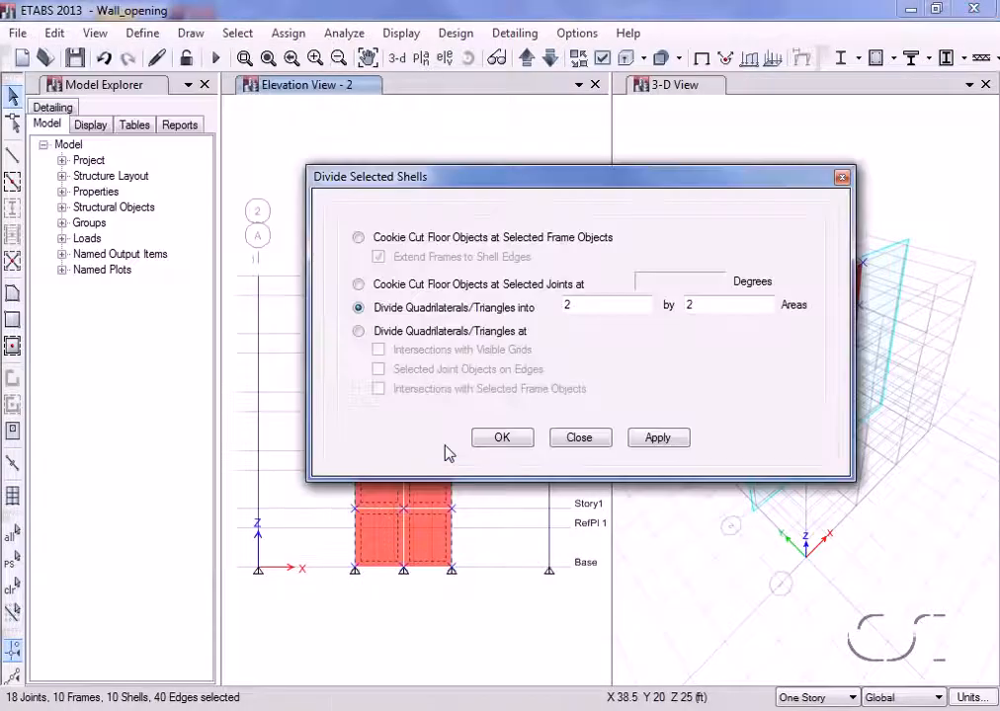
{"action": "left_click", "coordinate": [358, 331]}
{"action": "left_click", "coordinate": [377, 351]}
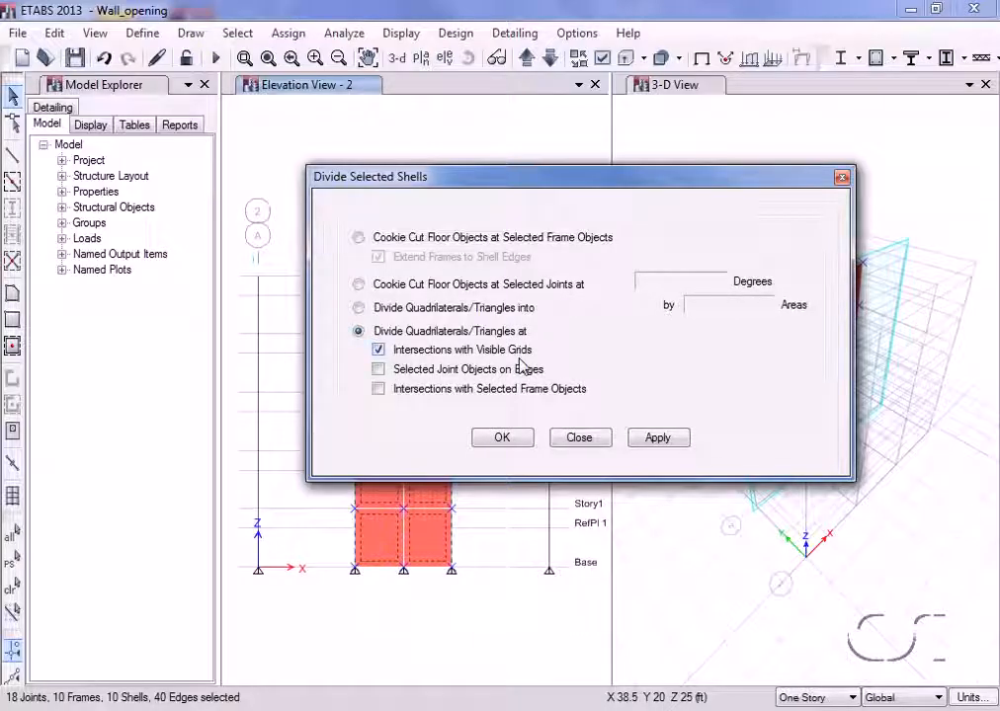
{"action": "left_click_drag", "start_coordinate": [586, 180], "coordinate": [695, 95]}
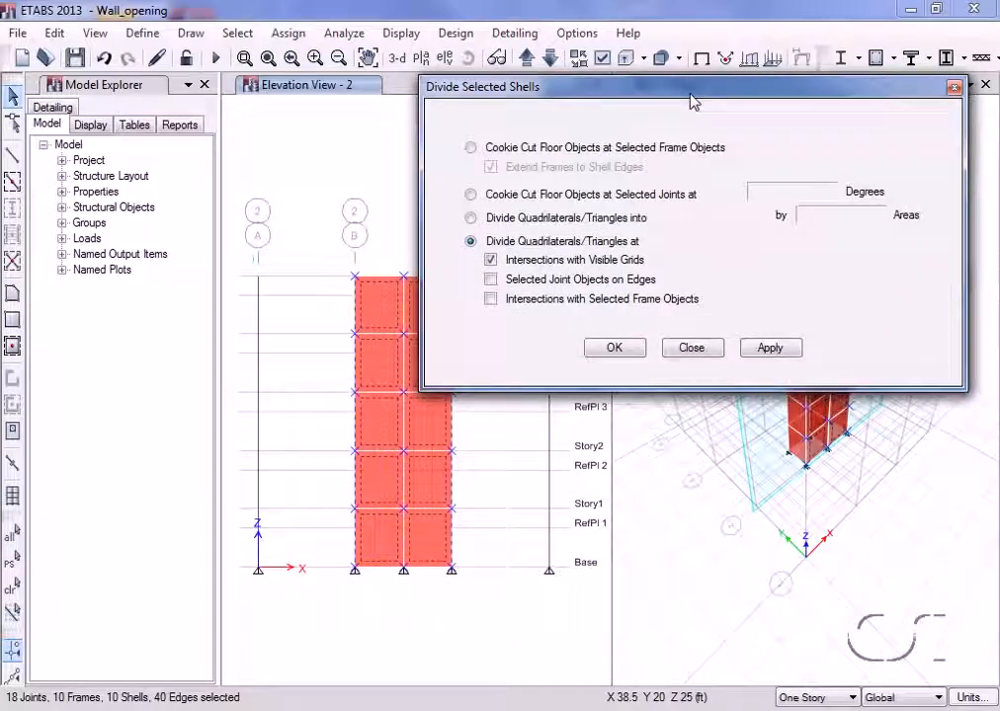
{"action": "left_click", "coordinate": [769, 347]}
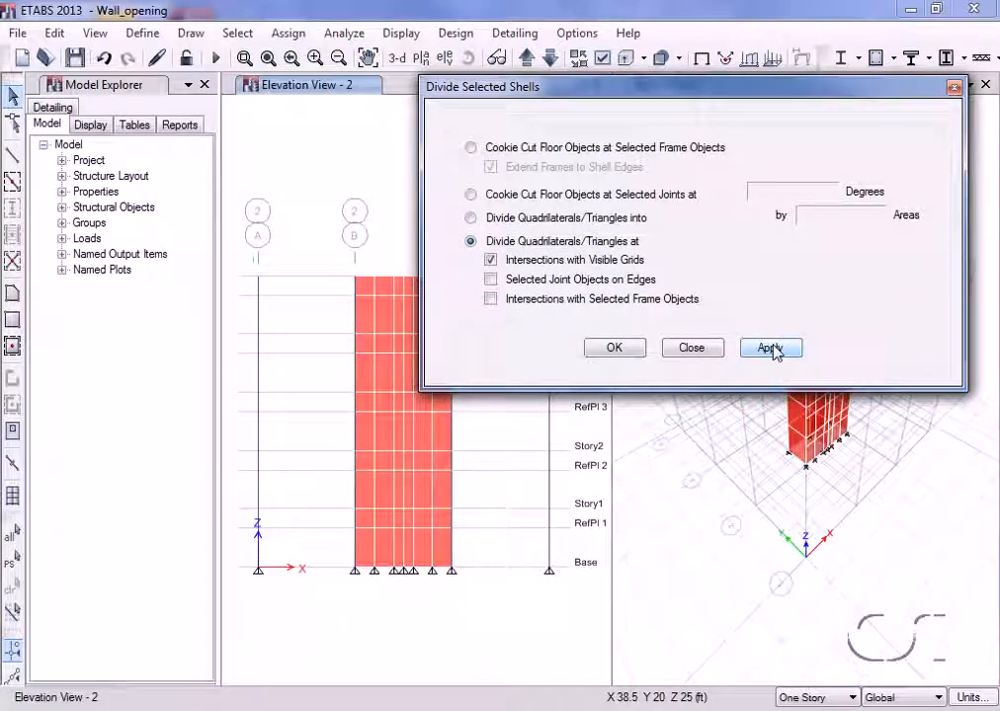
{"action": "left_click", "coordinate": [692, 347]}
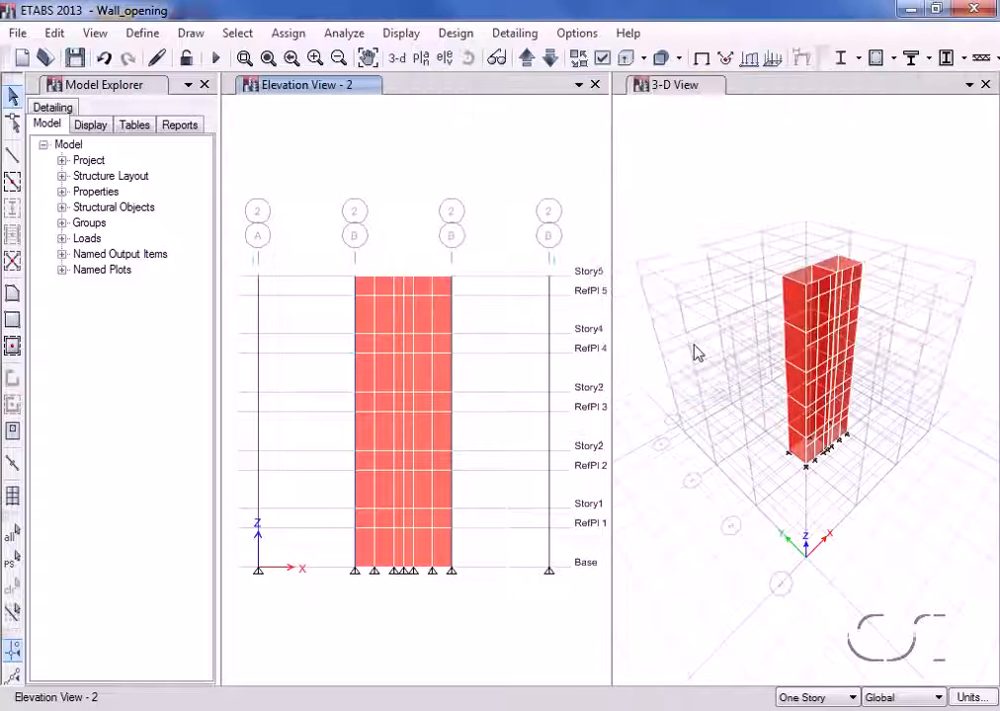
Delete the ten wall panels between the reference points, from each story level up to its reference plane, to form two opening columns
{"action": "left_click", "coordinate": [389, 318]}
{"action": "left_click", "coordinate": [423, 318]}
{"action": "left_click", "coordinate": [387, 375]}
{"action": "left_click", "coordinate": [424, 375]}
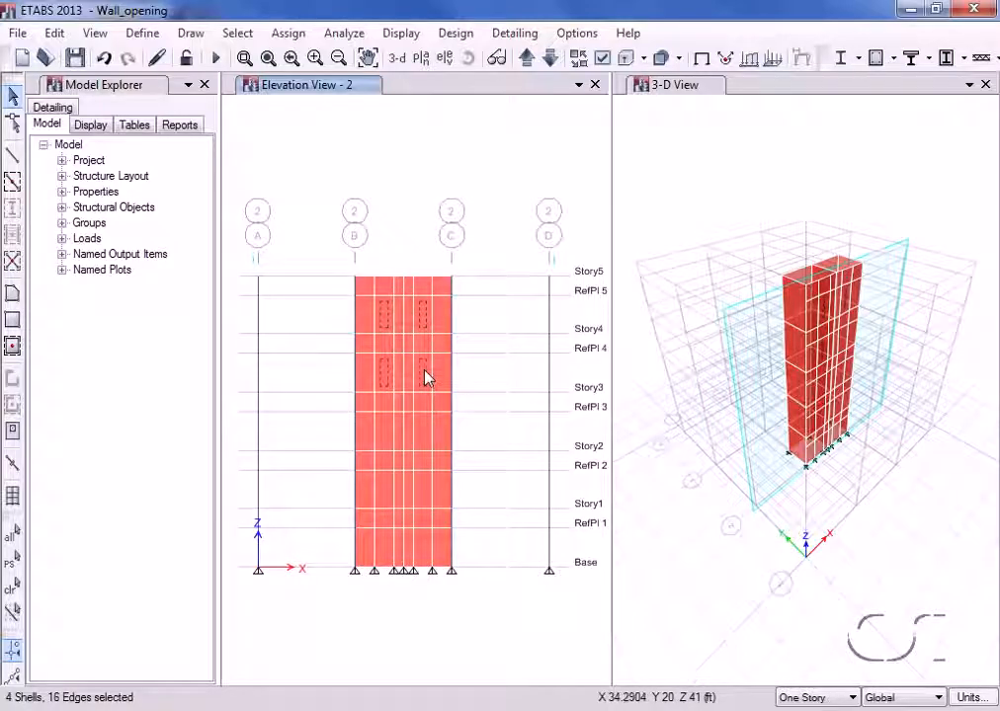
{"action": "left_click", "coordinate": [384, 435]}
{"action": "left_click", "coordinate": [422, 444]}
{"action": "left_click", "coordinate": [387, 494]}
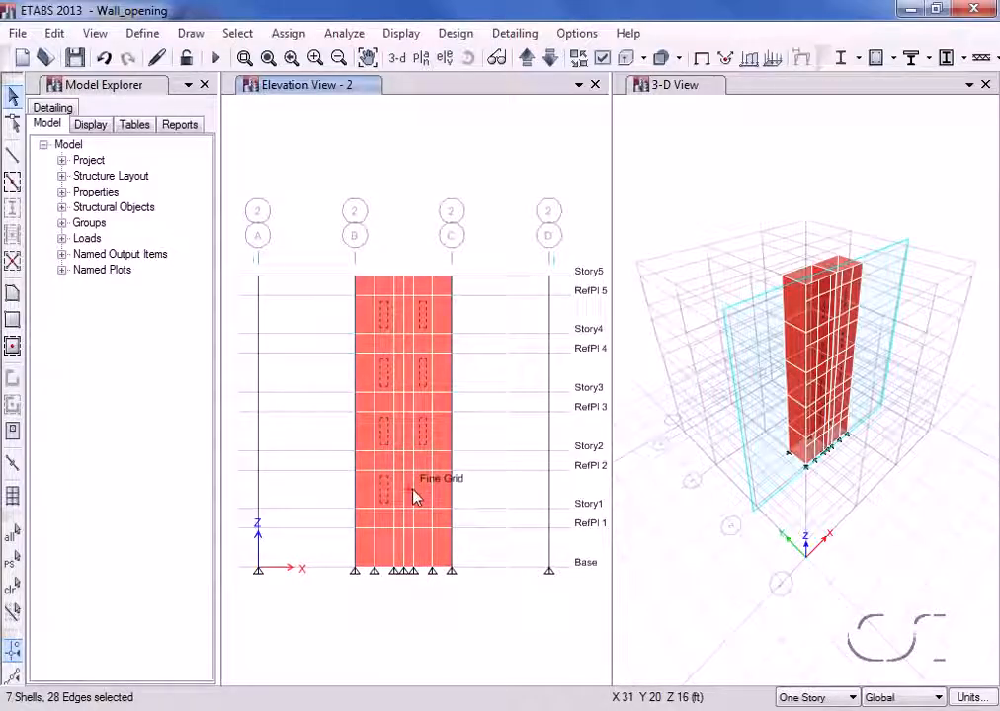
{"action": "left_click", "coordinate": [431, 497]}
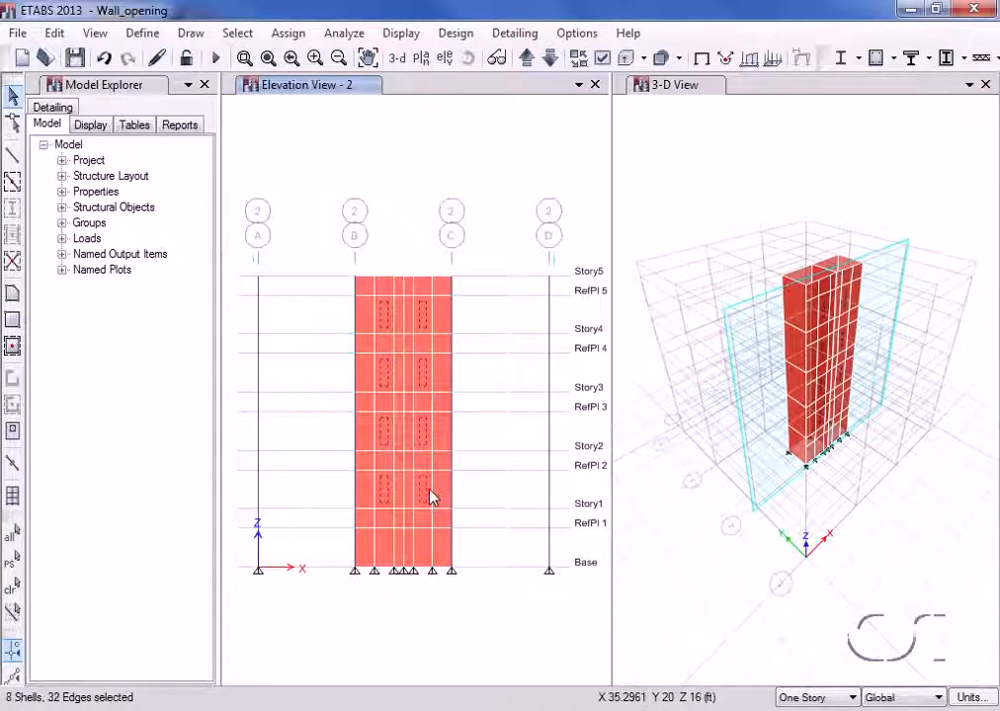
{"action": "left_click", "coordinate": [388, 549]}
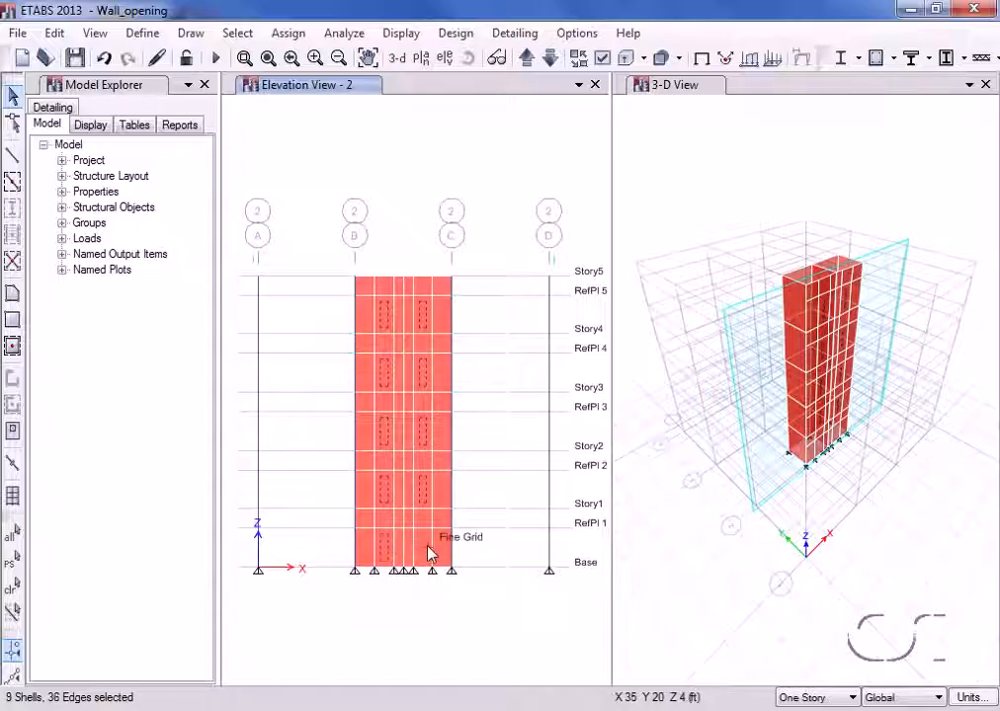
{"action": "left_click", "coordinate": [427, 551]}
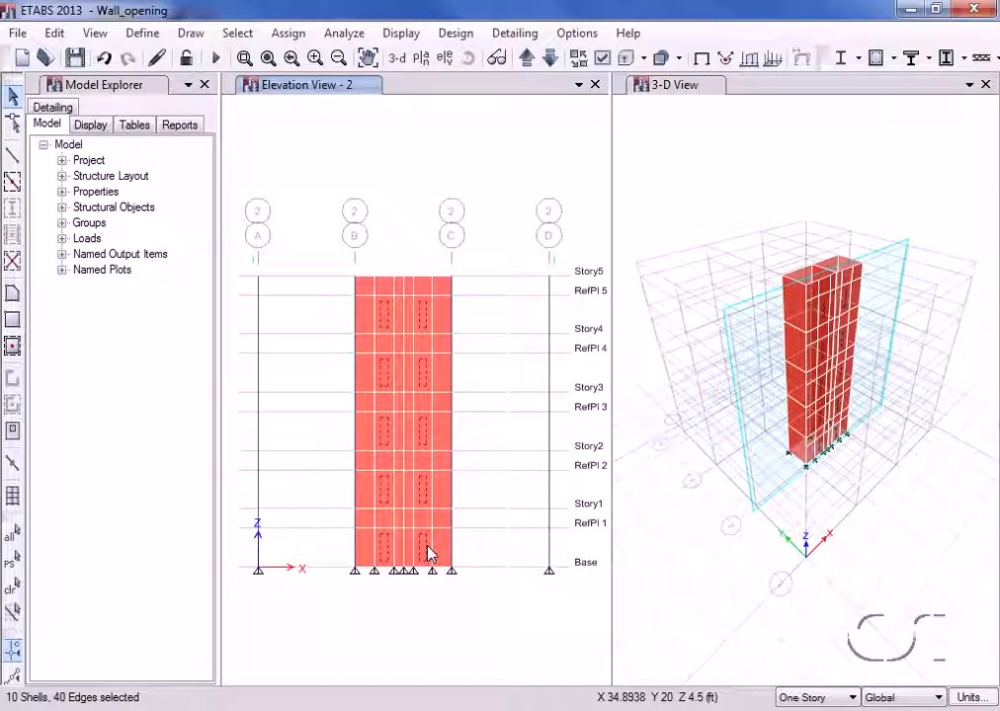
{"action": "left_click", "coordinate": [54, 33]}
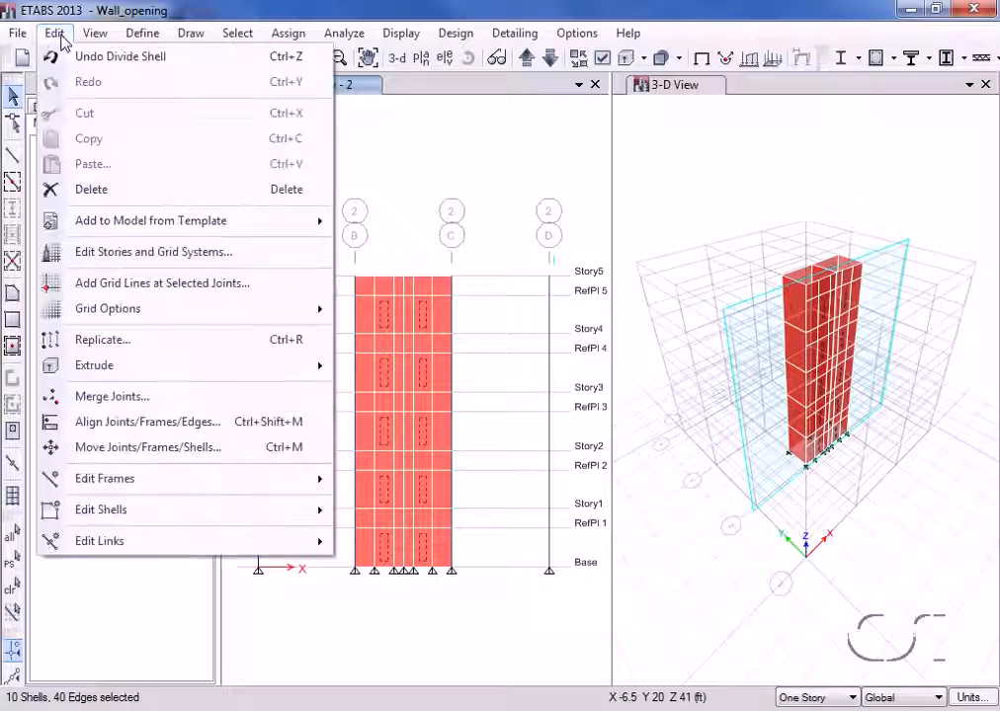
{"action": "left_click", "coordinate": [114, 191]}
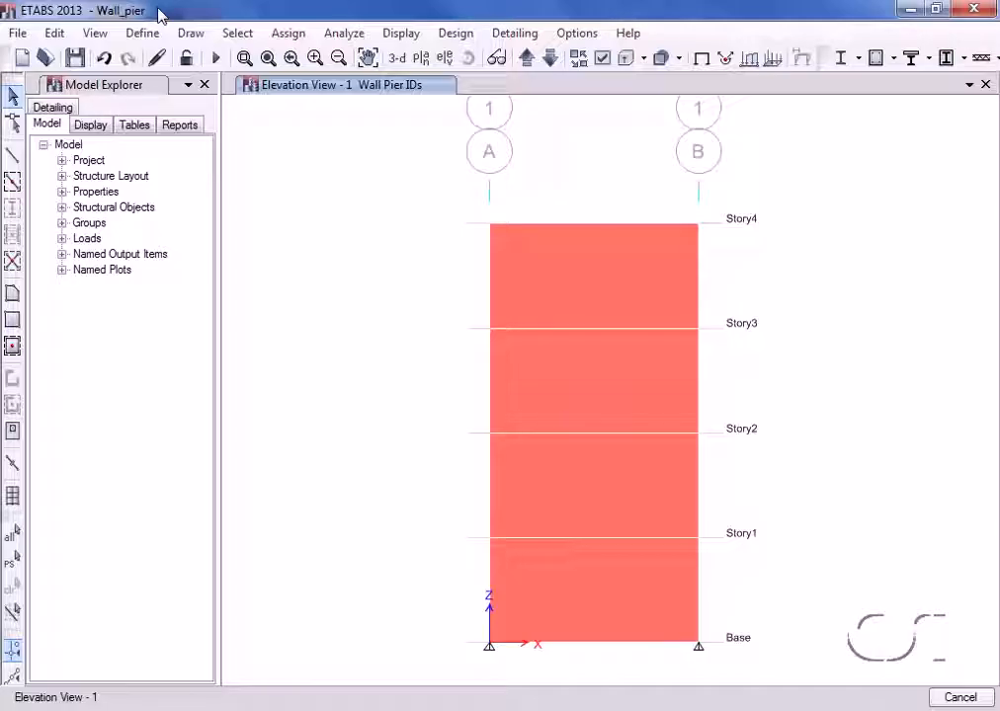
Review the pier and spandrel assignments of the Story3 wall in the Wall_pier model
{"action": "right_click", "coordinate": [563, 364]}
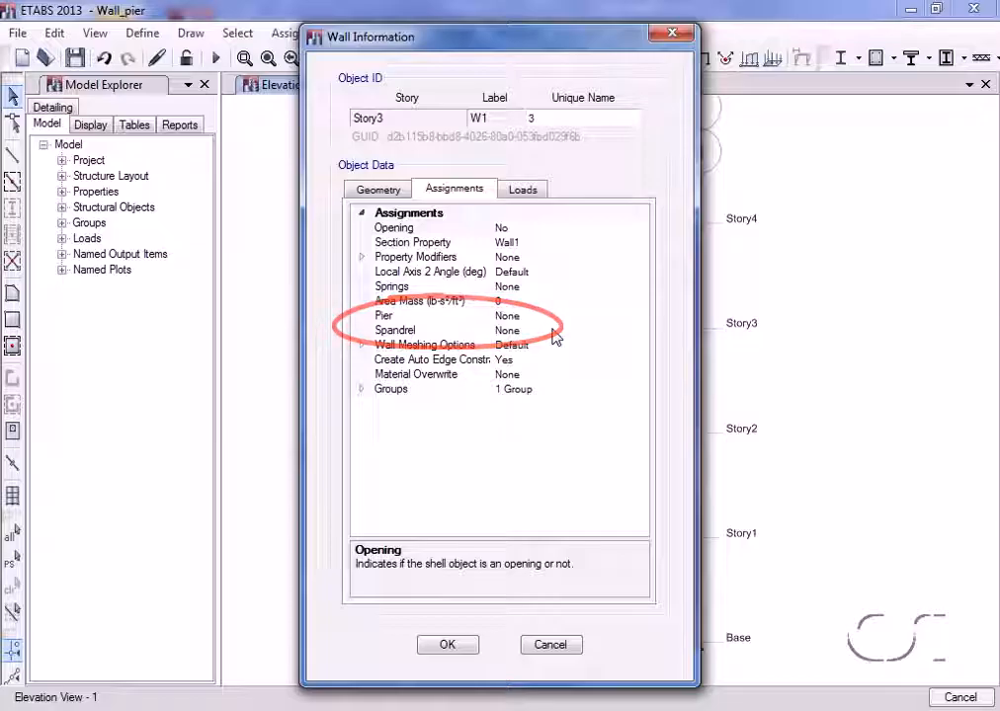
{"action": "left_click", "coordinate": [546, 647]}
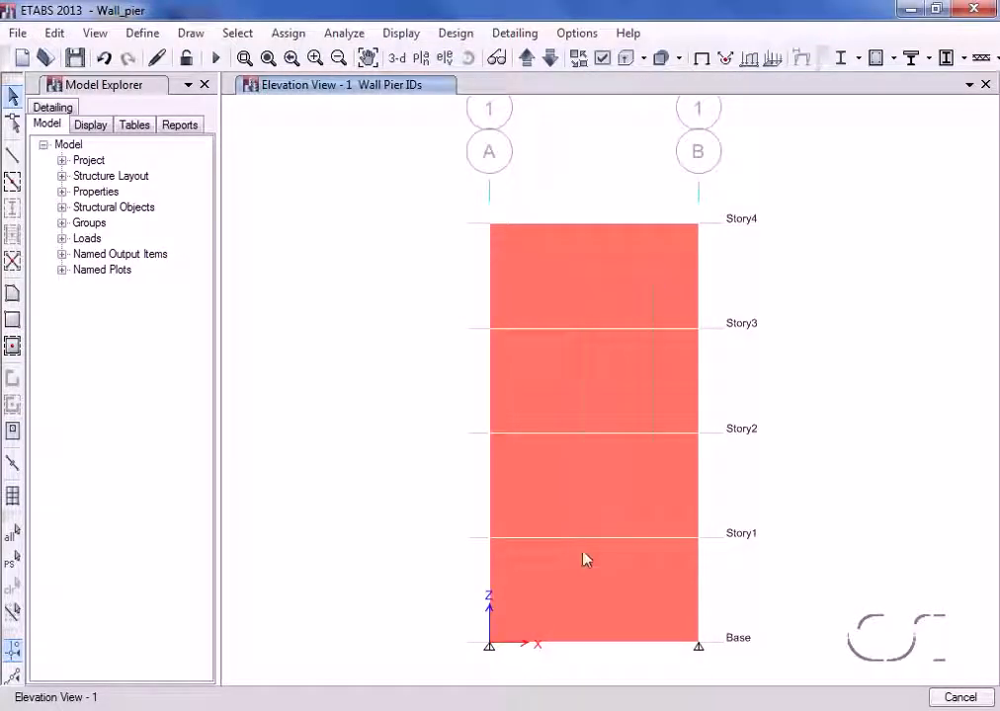
Add a new pier label P2 and assign it to all four wall shells from Base to Story4
{"action": "key", "text": "ctrl+a"}
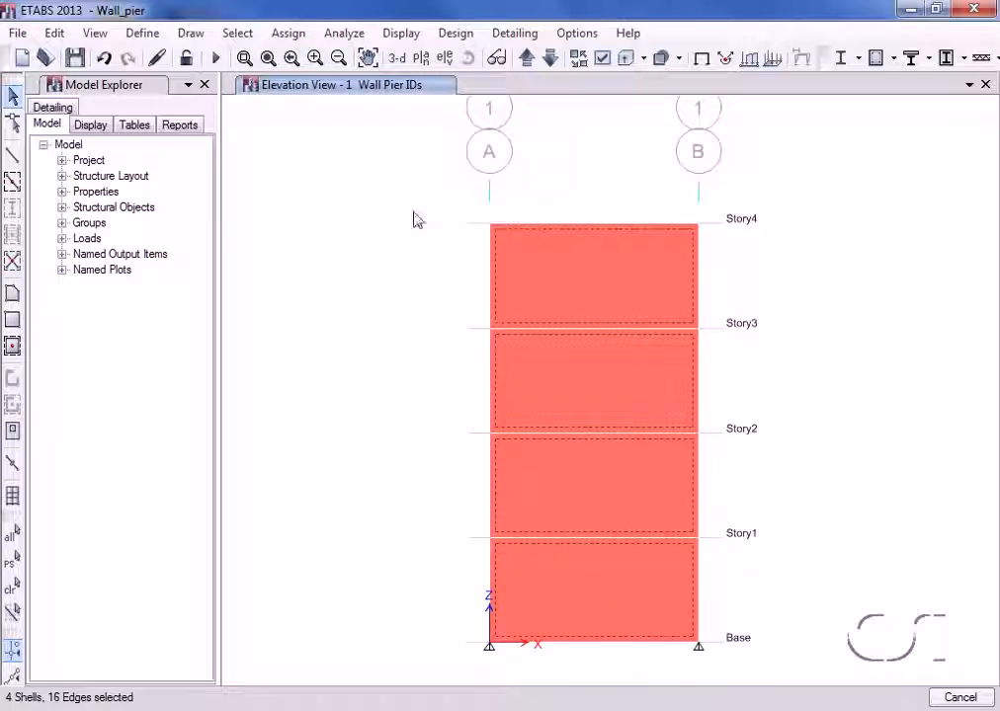
{"action": "left_click", "coordinate": [295, 38]}
{"action": "mouse_move", "coordinate": [314, 116]}
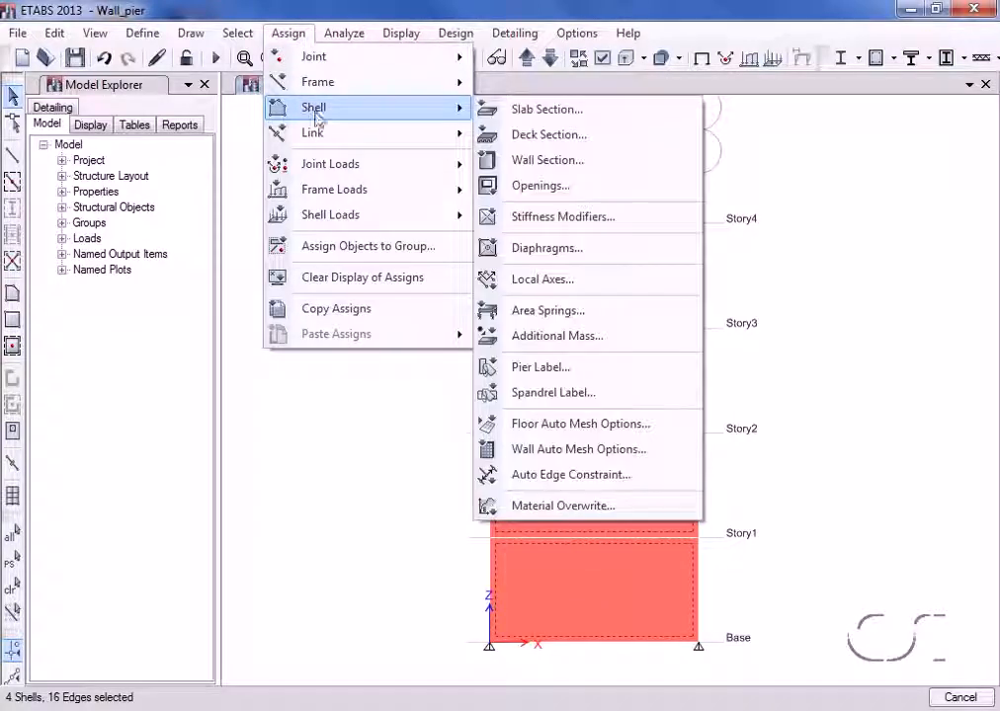
{"action": "left_click", "coordinate": [620, 381]}
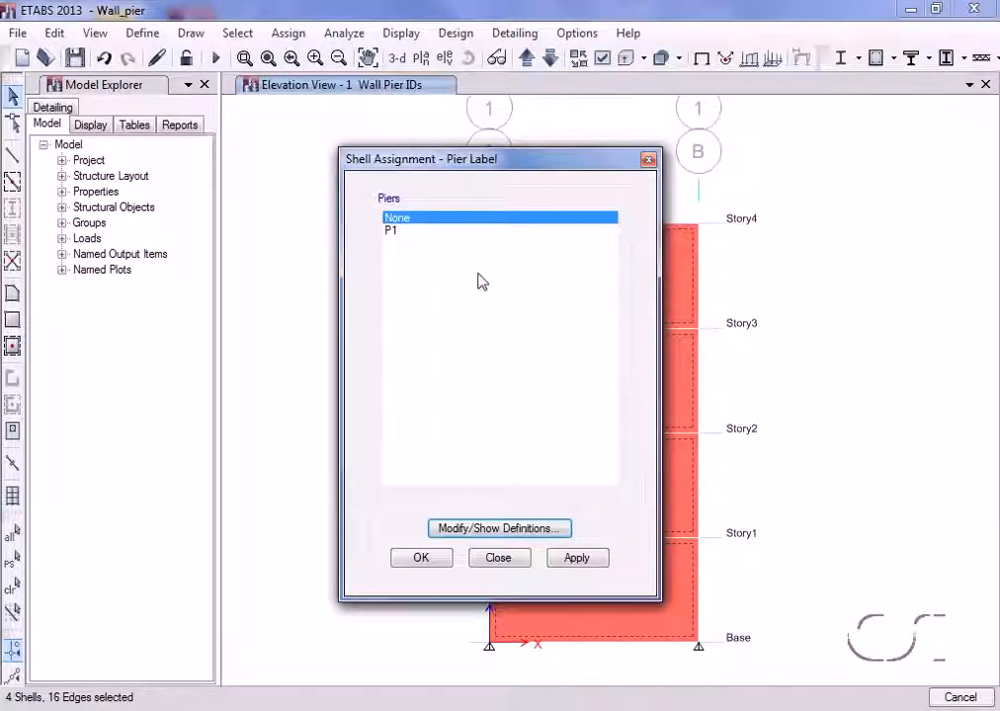
{"action": "left_click", "coordinate": [484, 528]}
{"action": "left_click_drag", "start_coordinate": [393, 285], "coordinate": [353, 285]}
{"action": "type", "text": "P2"}
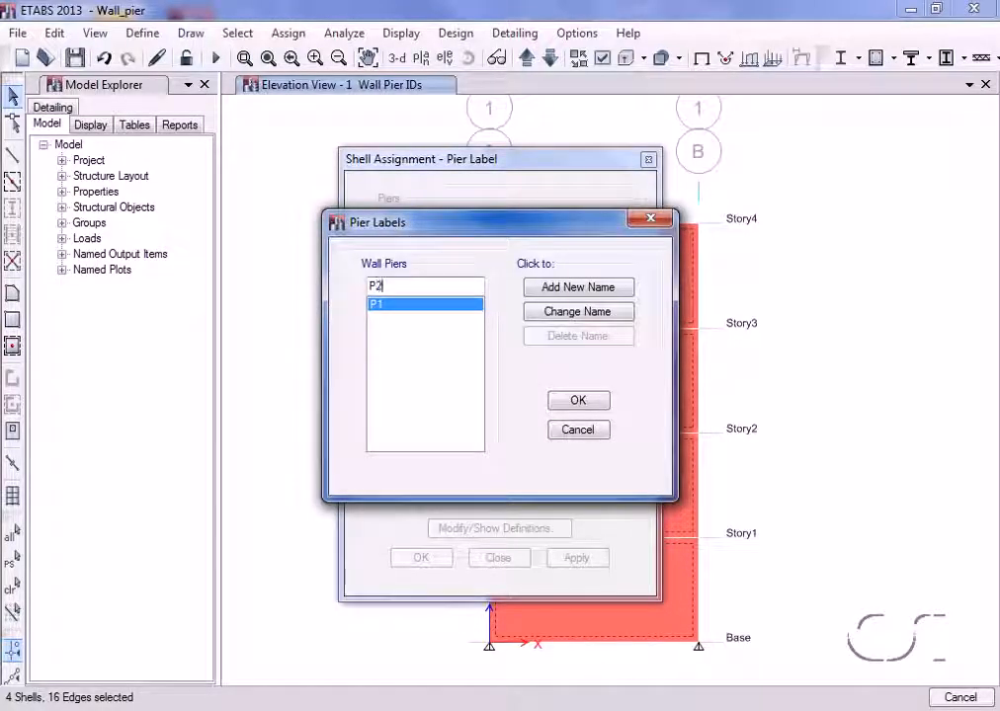
{"action": "left_click", "coordinate": [571, 287]}
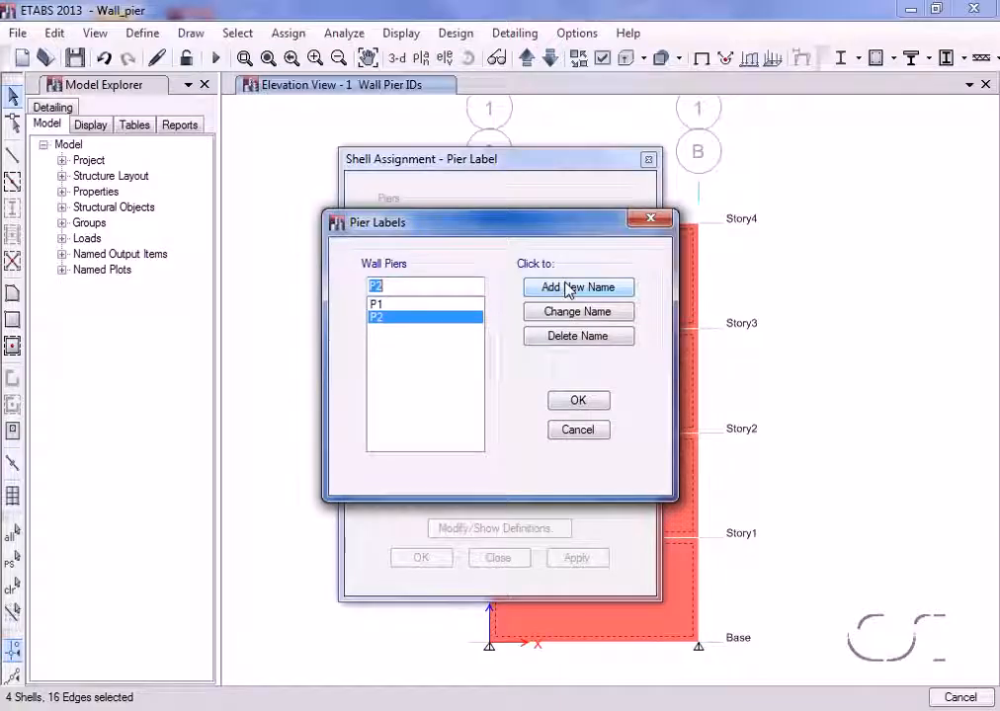
{"action": "left_click", "coordinate": [578, 401]}
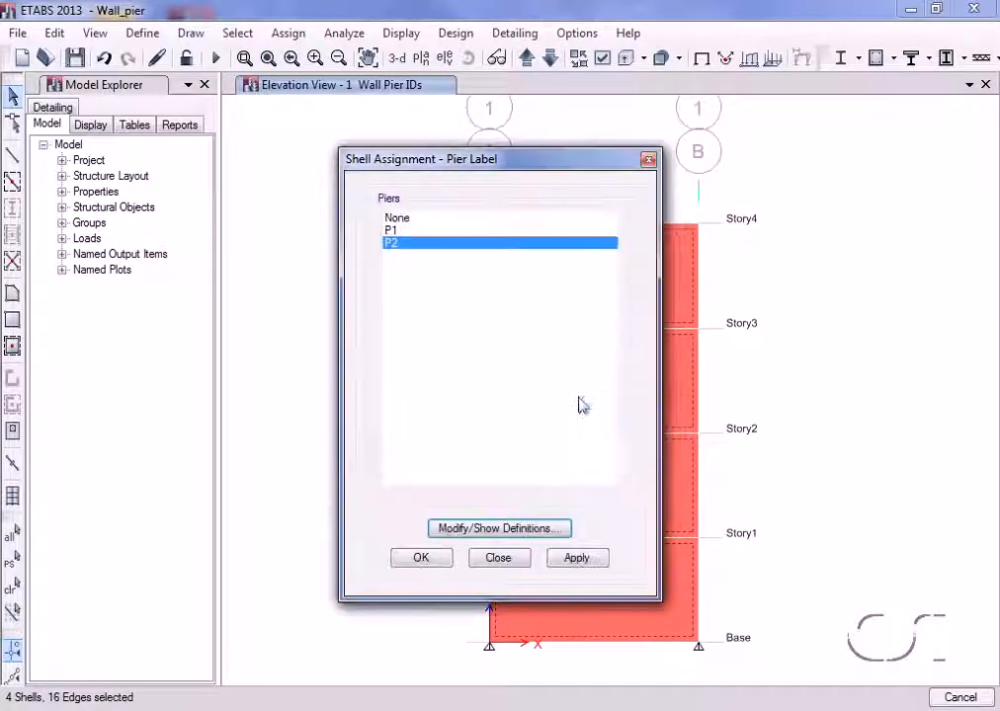
{"action": "left_click", "coordinate": [579, 560]}
{"action": "left_click", "coordinate": [499, 559]}
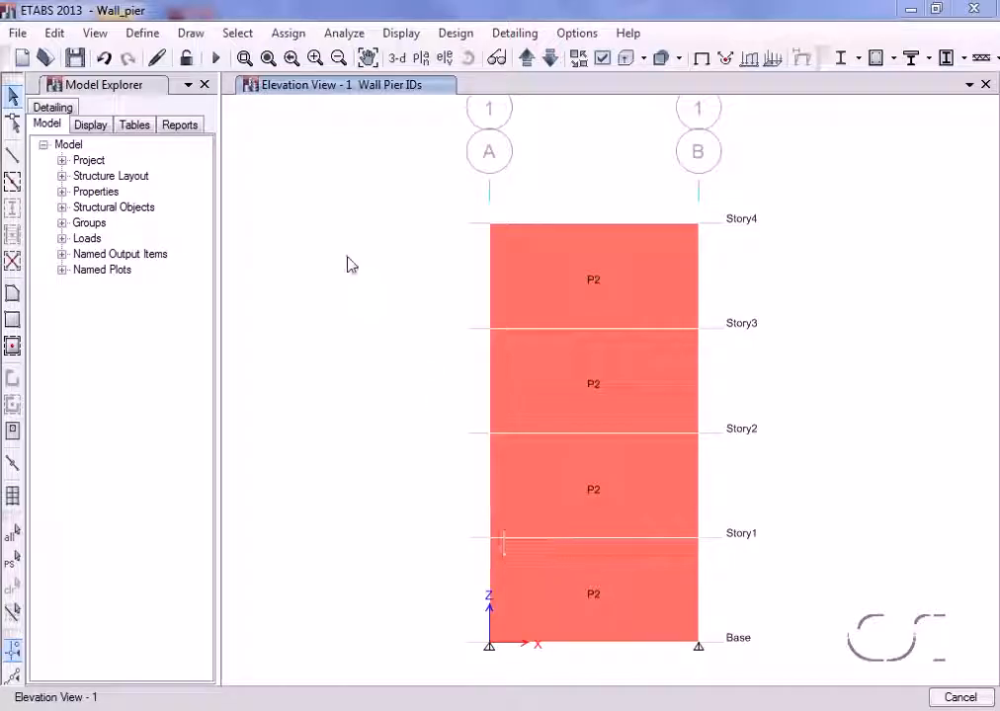
Run the analysis and display the Moment 3-3 diagram for load case EQ with piers included
{"action": "left_click", "coordinate": [216, 60]}
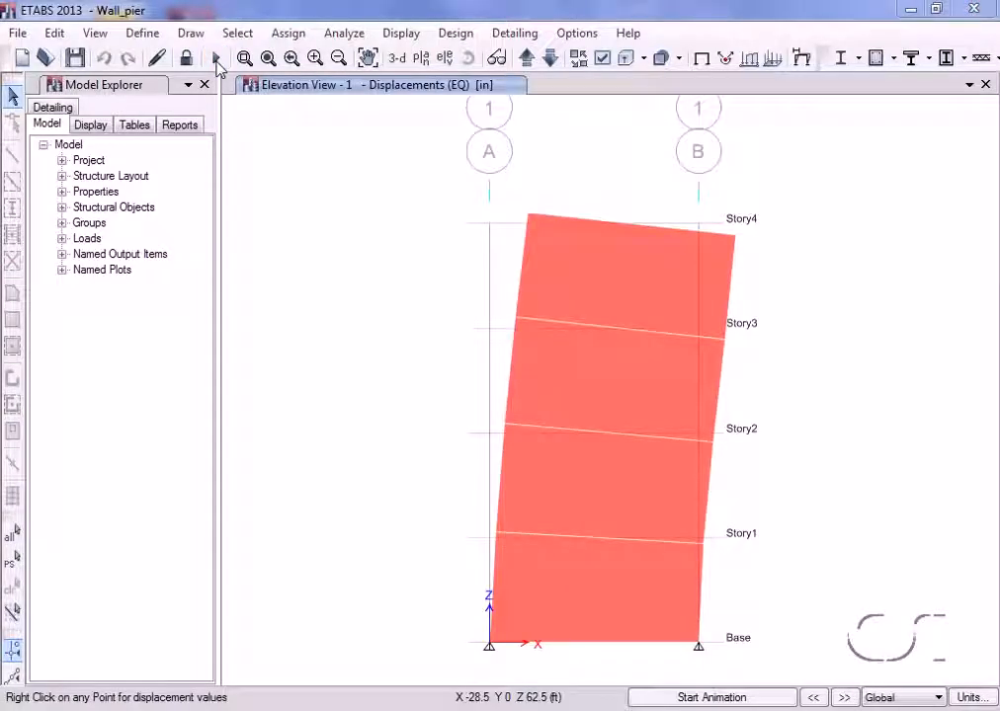
{"action": "left_click", "coordinate": [402, 34]}
{"action": "mouse_move", "coordinate": [425, 146]}
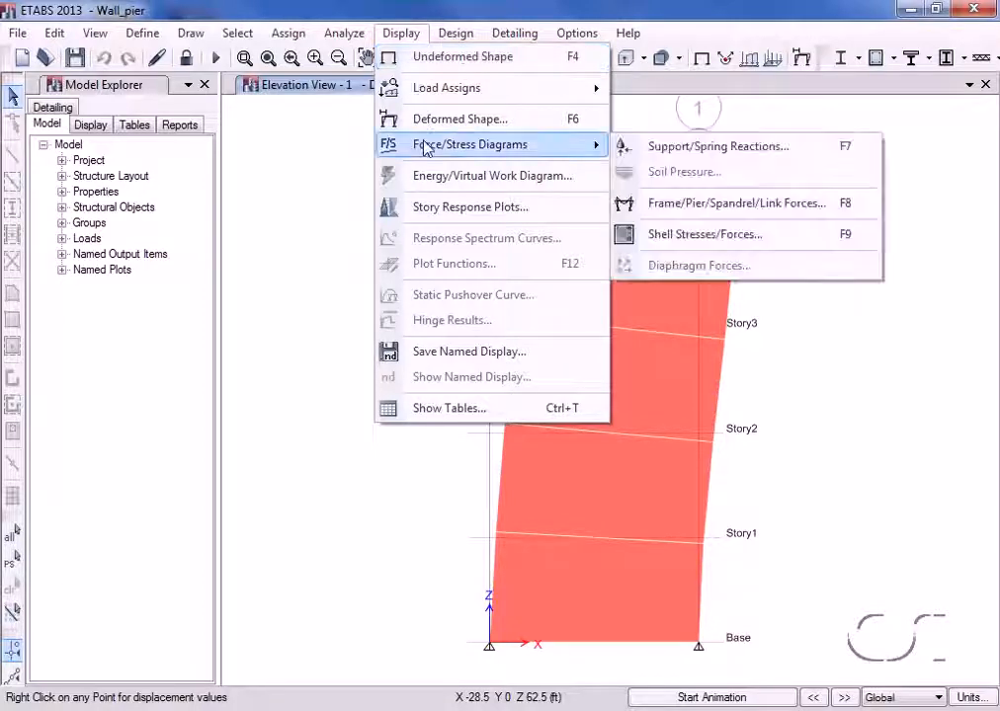
{"action": "left_click", "coordinate": [707, 204]}
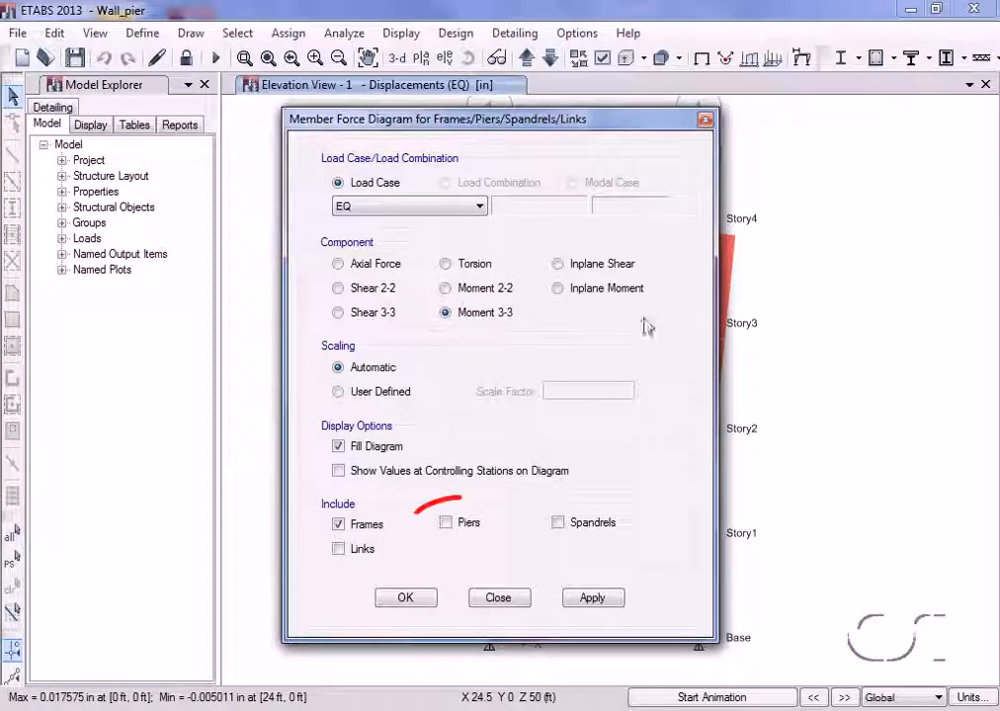
{"action": "left_click", "coordinate": [470, 525]}
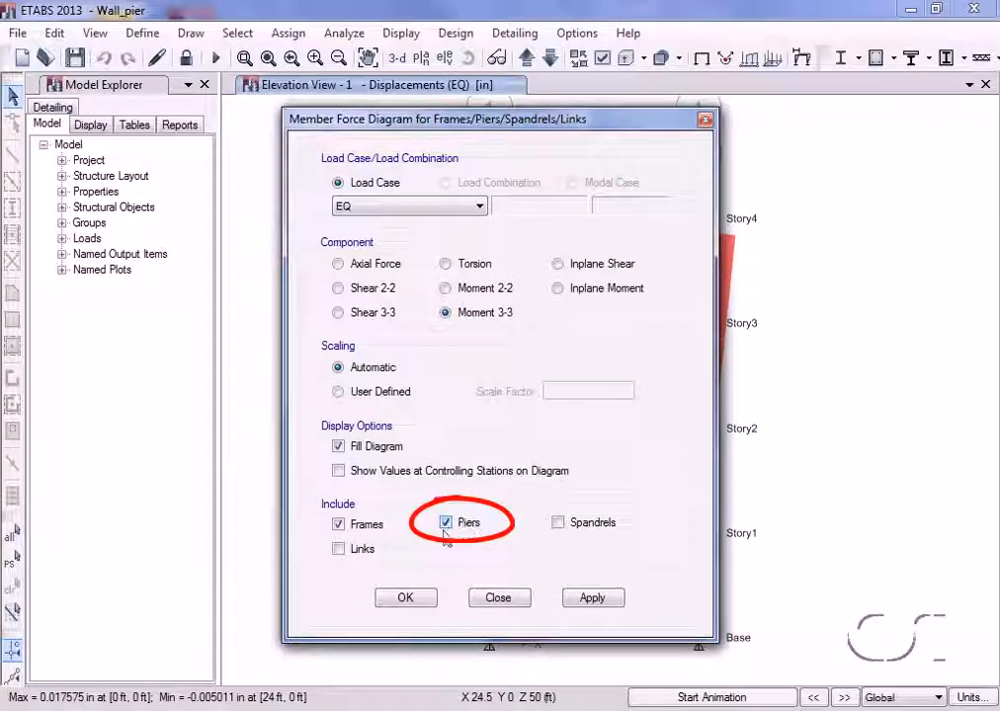
{"action": "left_click", "coordinate": [577, 597]}
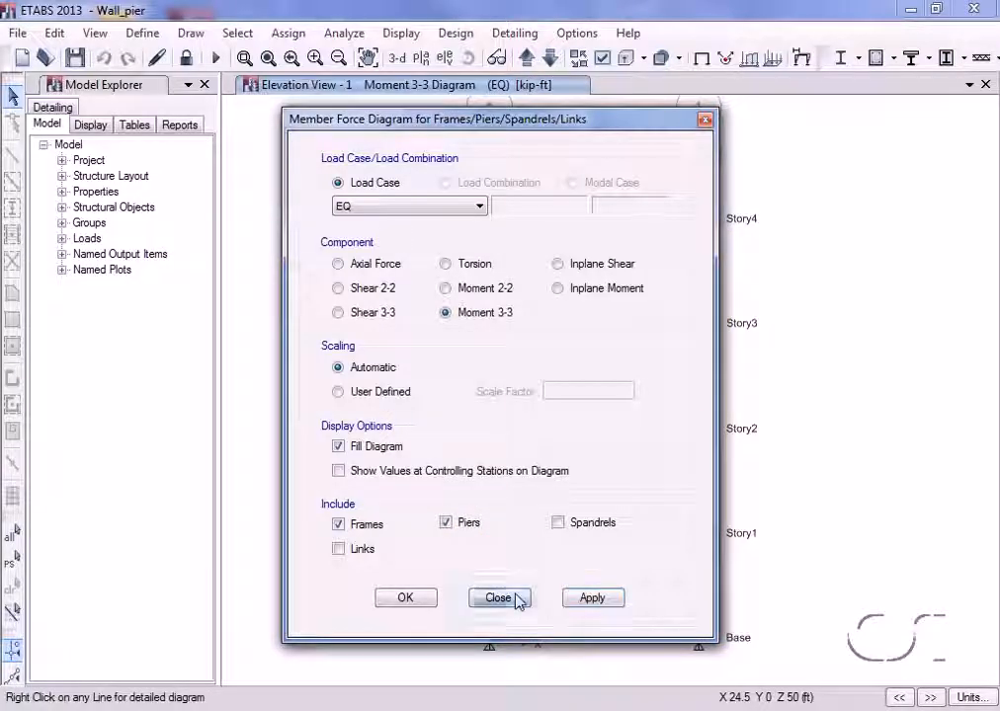
{"action": "left_click", "coordinate": [512, 597]}
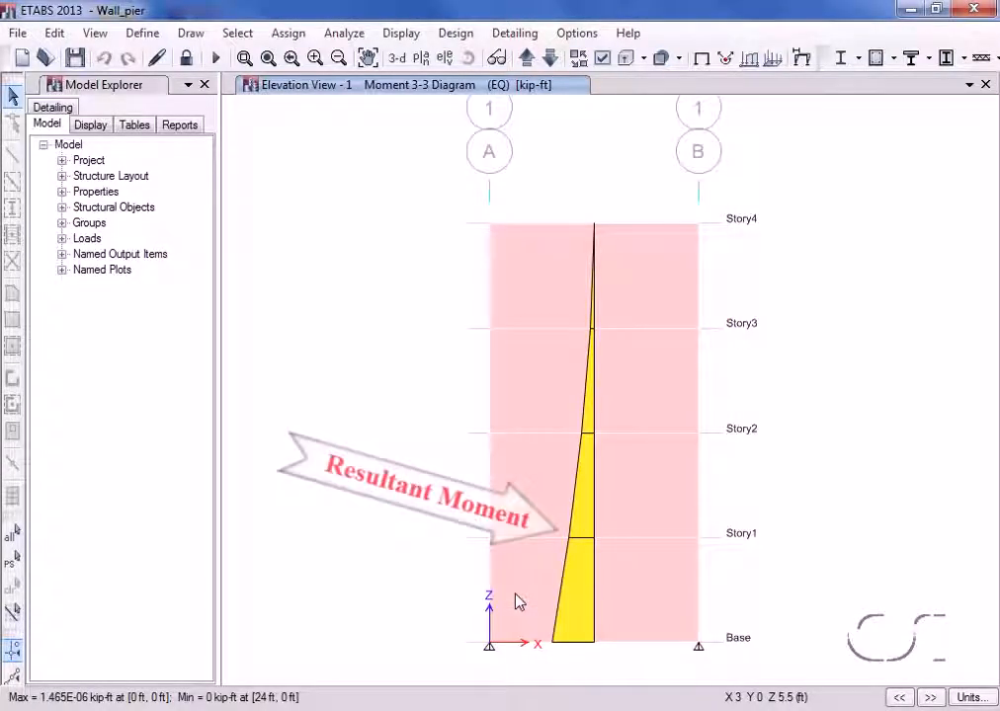
Run the shear wall design check on the Wall_pier model
{"action": "left_click", "coordinate": [454, 34]}
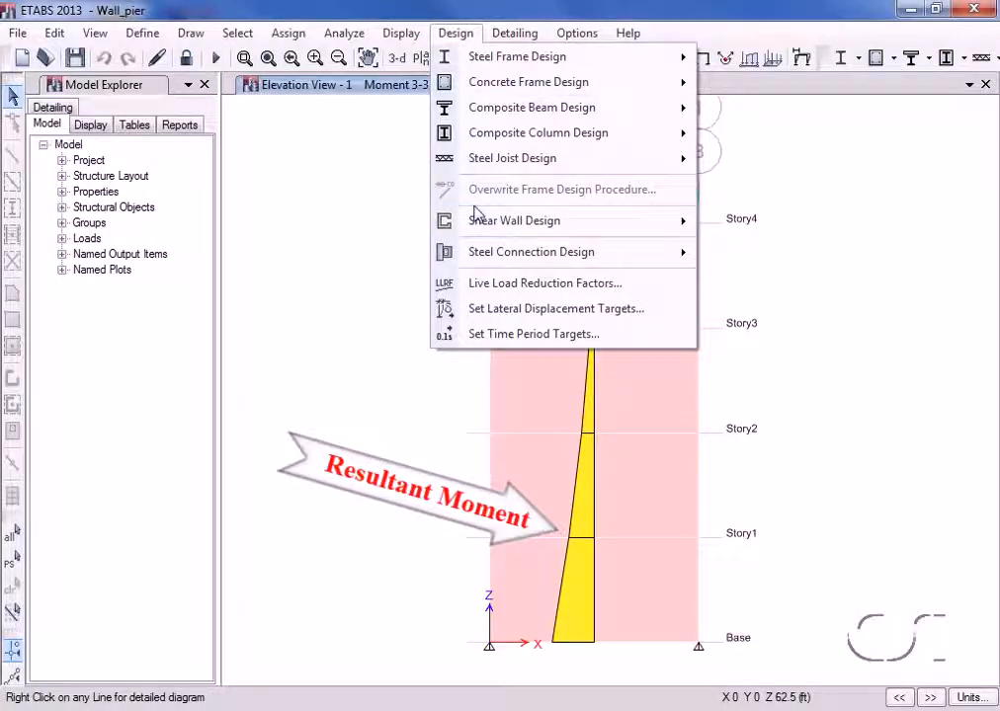
{"action": "mouse_move", "coordinate": [486, 221]}
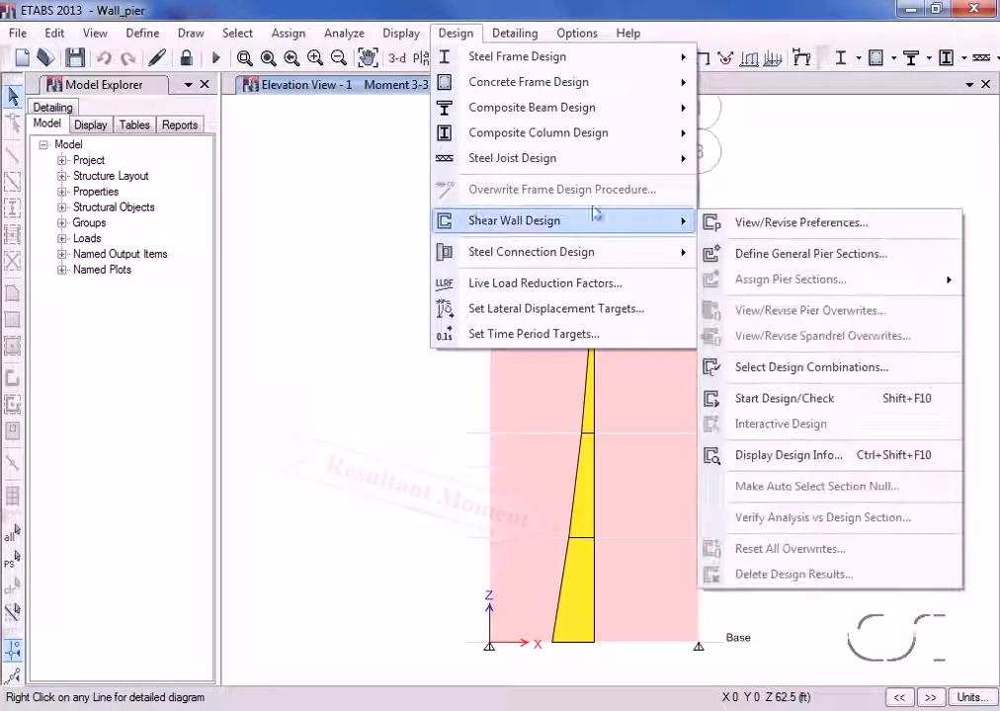
{"action": "left_click", "coordinate": [813, 400]}
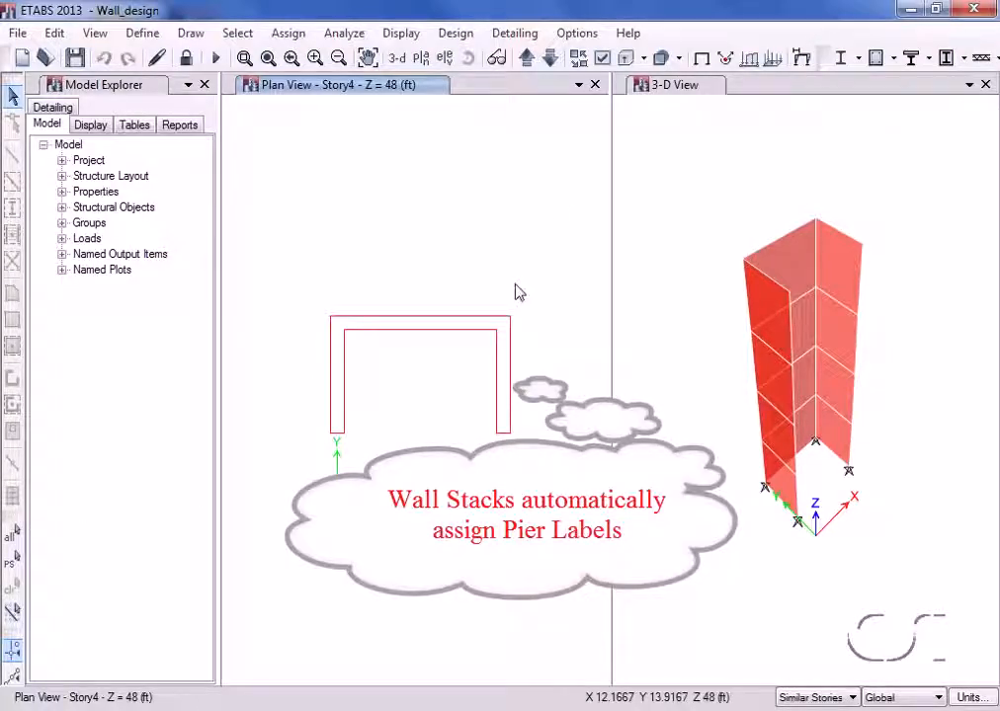
Show the pier assignment labels in the Story4 plan view of the Wall_design model
{"action": "left_click", "coordinate": [600, 61]}
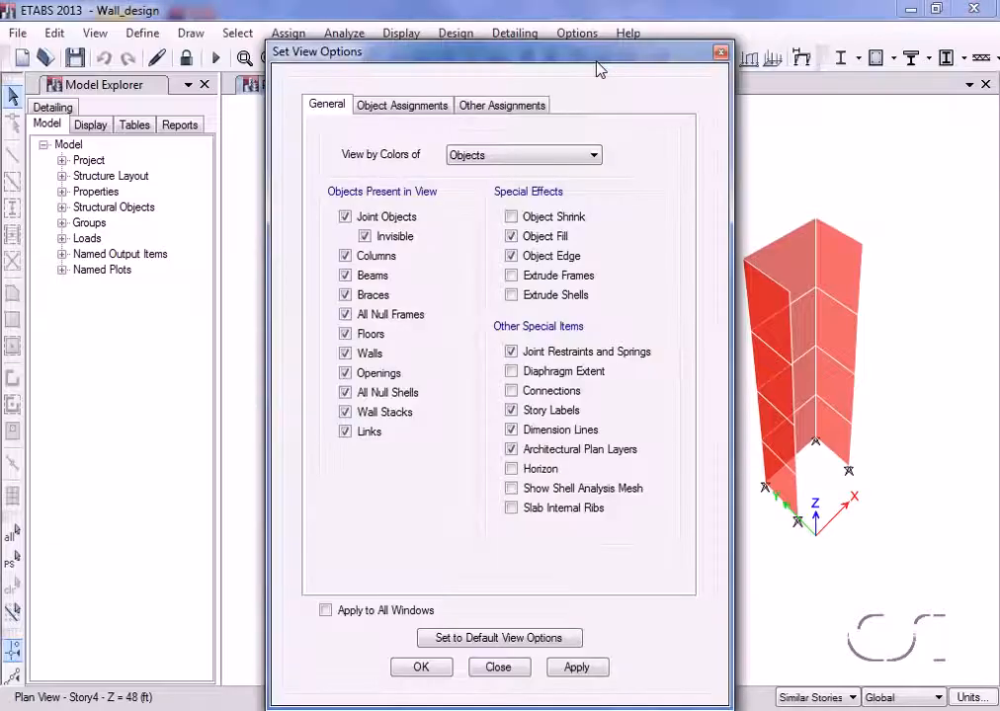
{"action": "left_click", "coordinate": [538, 107]}
{"action": "left_click", "coordinate": [532, 158]}
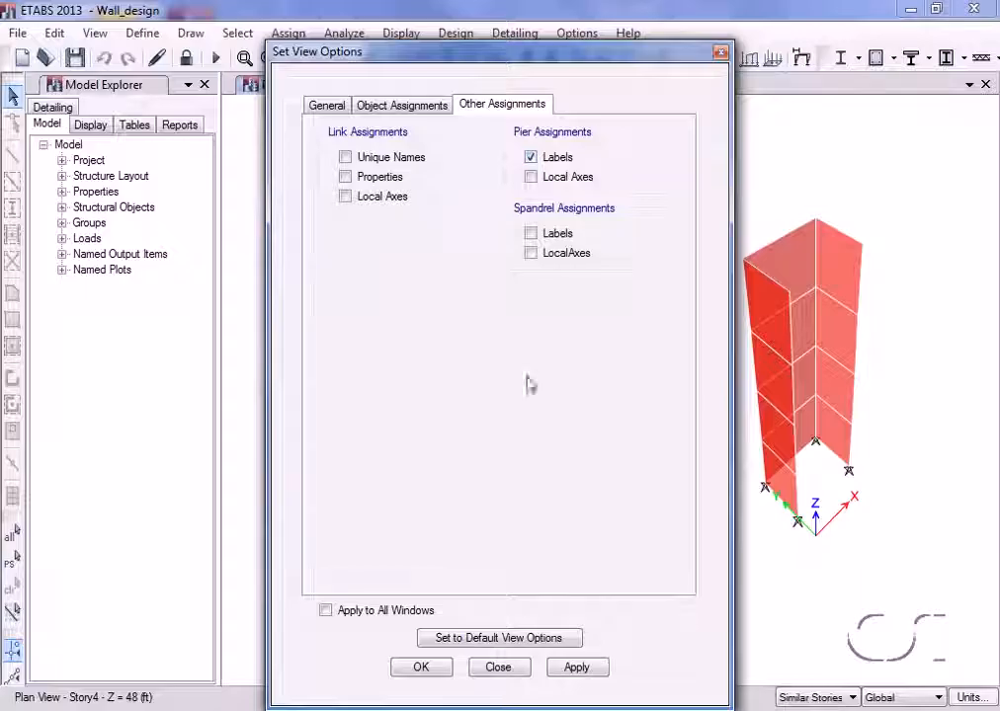
{"action": "left_click", "coordinate": [419, 666]}
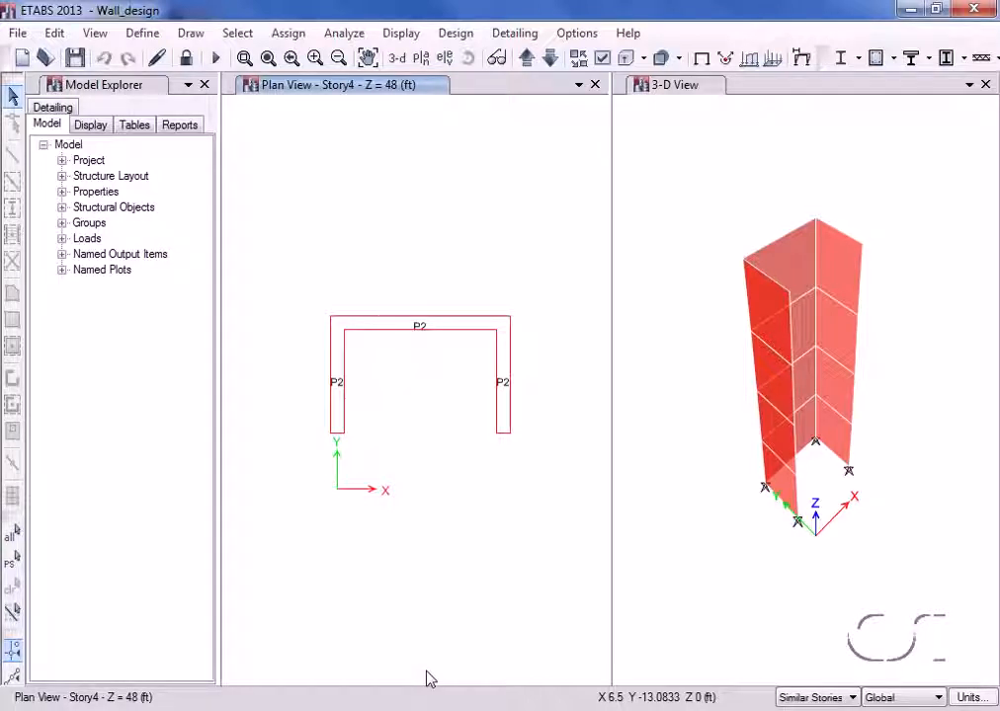
Run the shear wall design check in the 3-D view and review the design details of the Story4 pier
{"action": "left_click", "coordinate": [628, 247]}
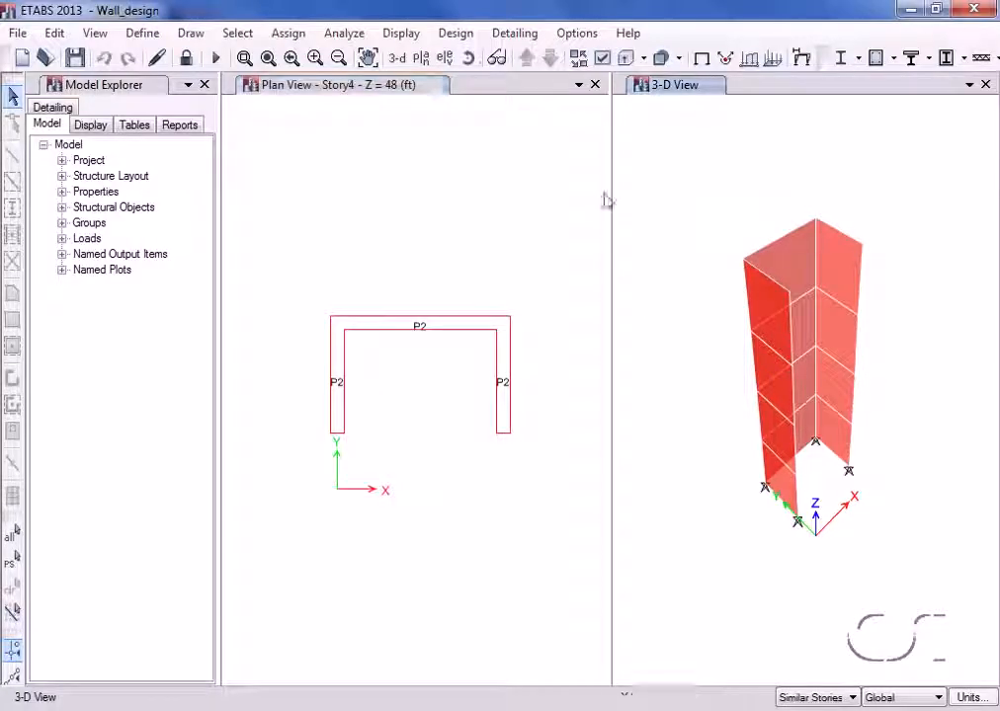
{"action": "left_click", "coordinate": [461, 36]}
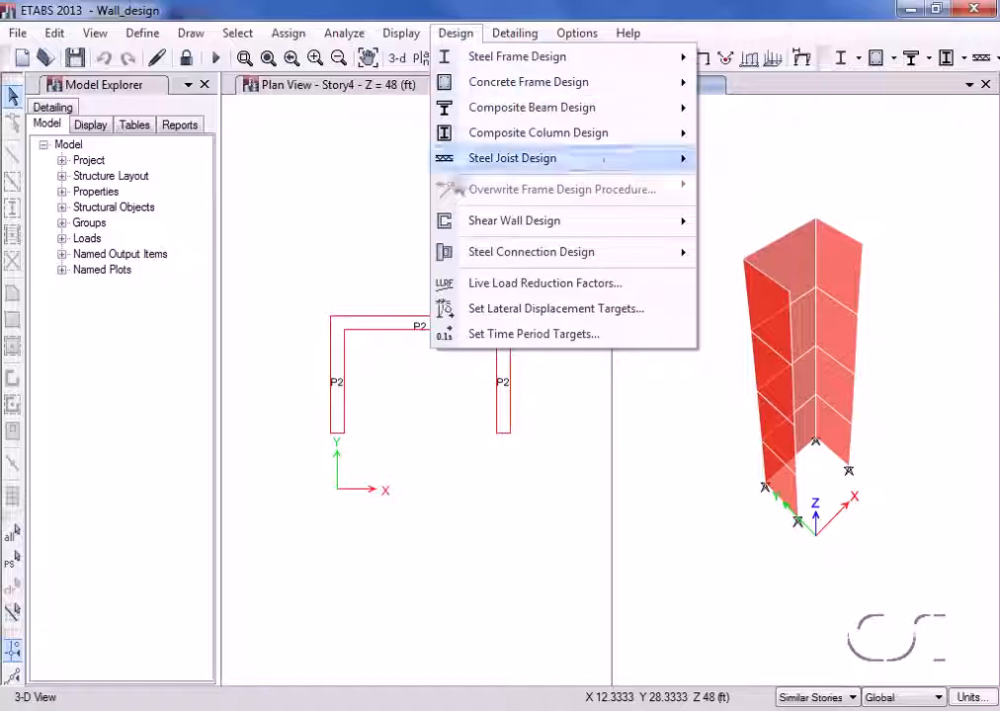
{"action": "mouse_move", "coordinate": [465, 221]}
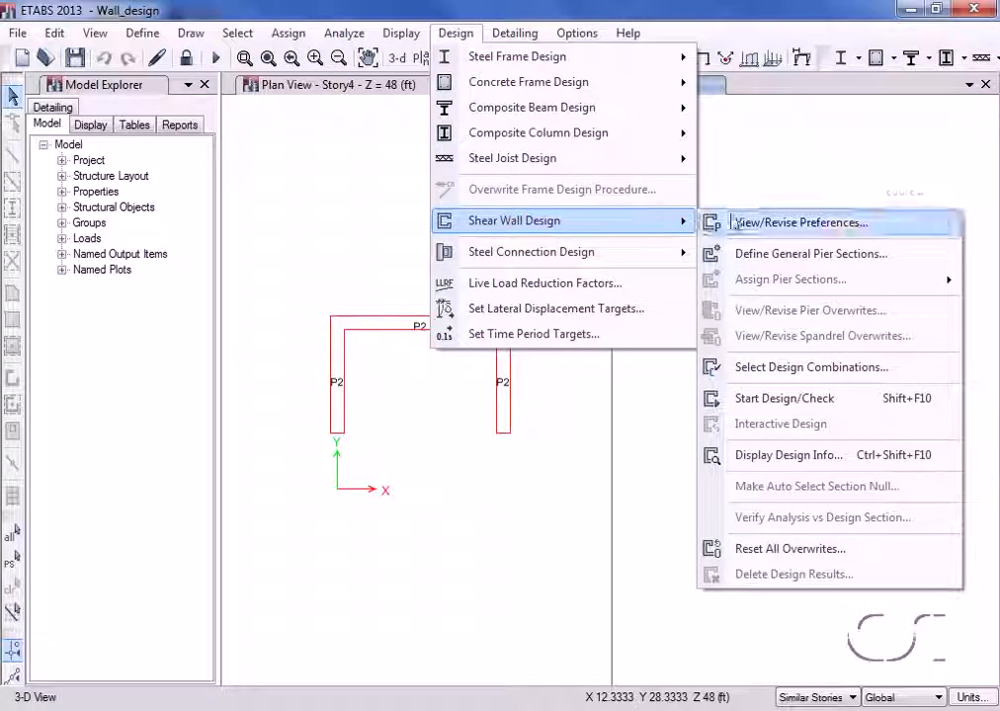
{"action": "left_click", "coordinate": [855, 412]}
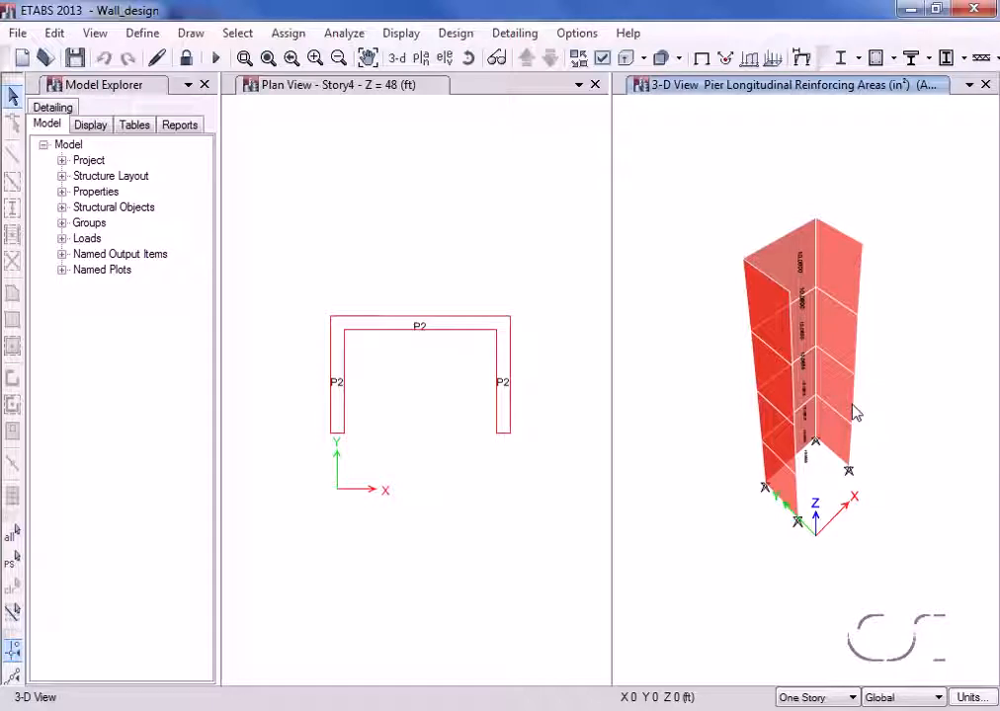
{"action": "right_click", "coordinate": [794, 262]}
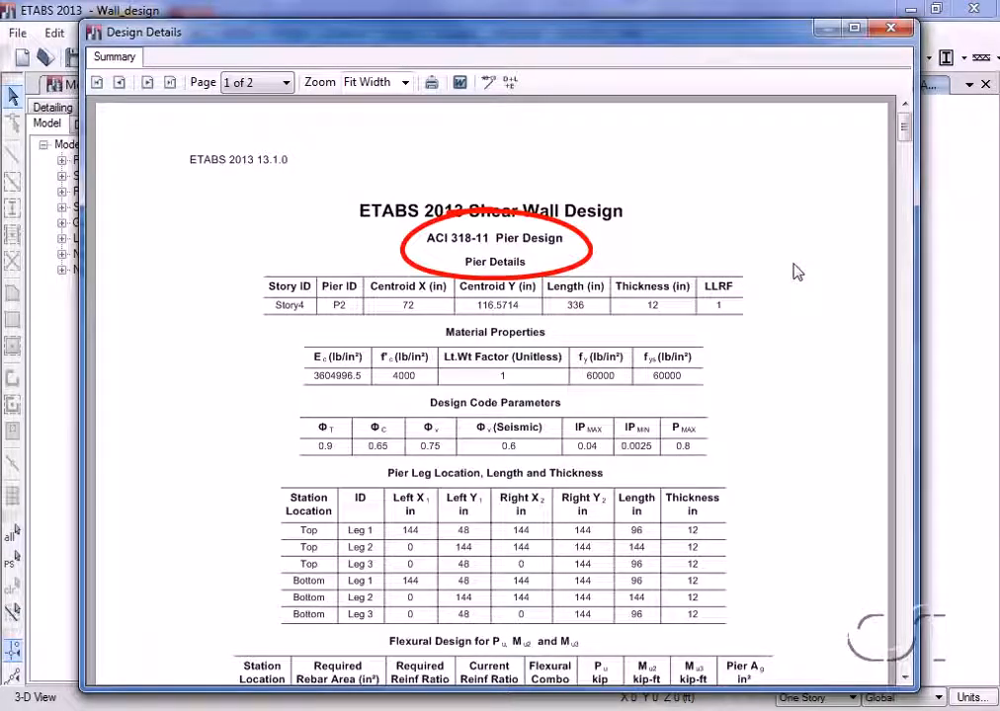
{"action": "left_click", "coordinate": [892, 28]}
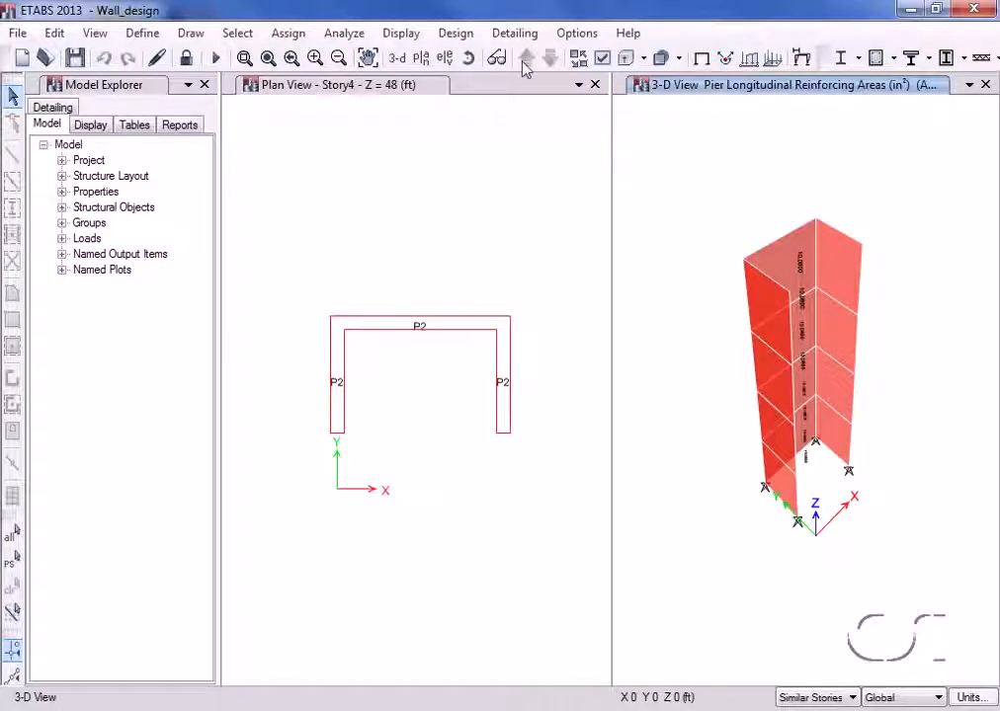
Select the left leg of the U-shaped wall in plan and add new pier labels P3 and P4
{"action": "left_click", "coordinate": [408, 86]}
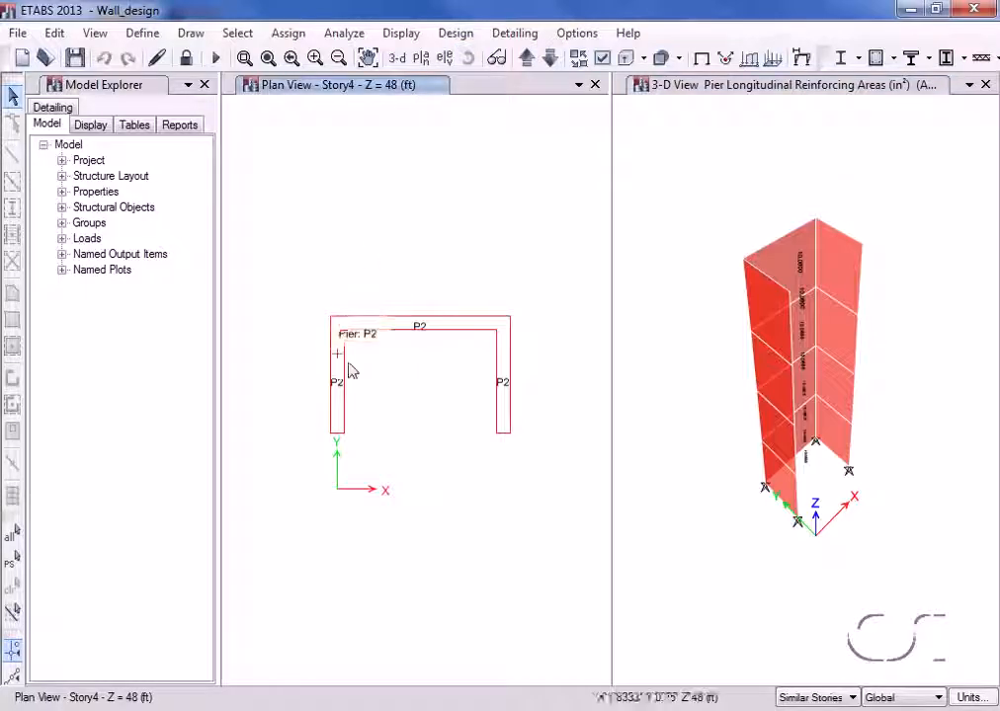
{"action": "left_click", "coordinate": [341, 398]}
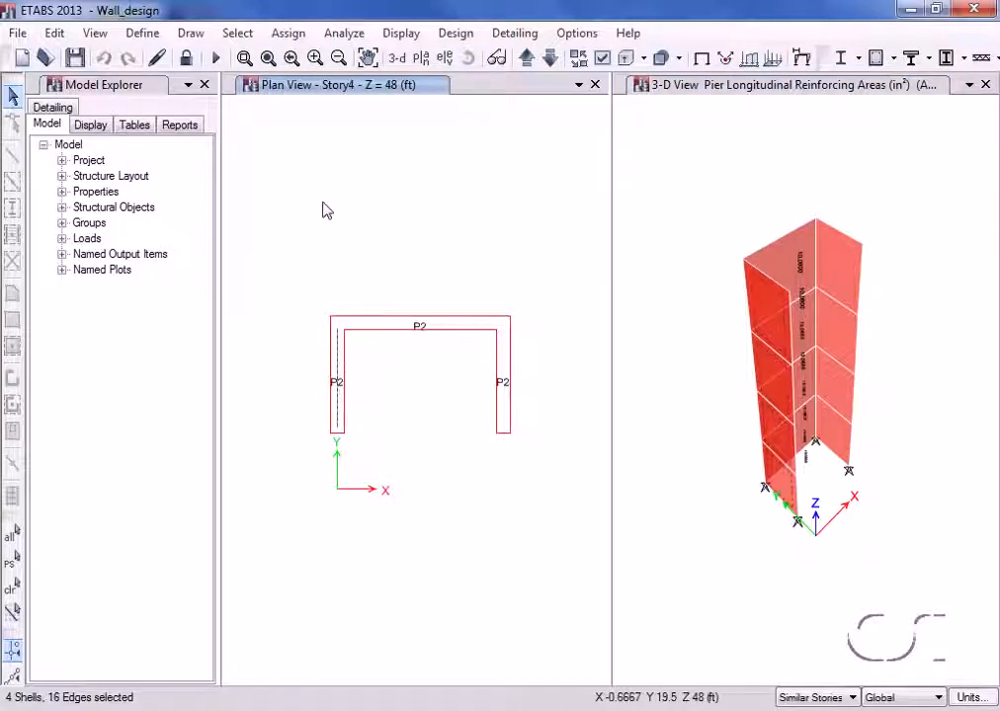
{"action": "left_click", "coordinate": [288, 34]}
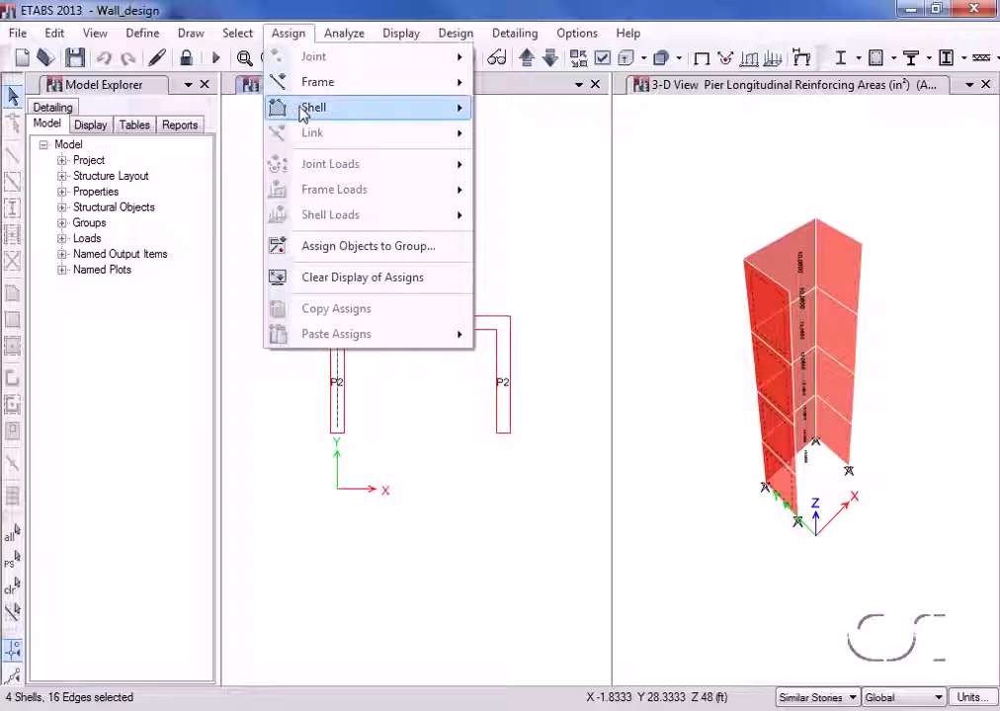
{"action": "mouse_move", "coordinate": [306, 111]}
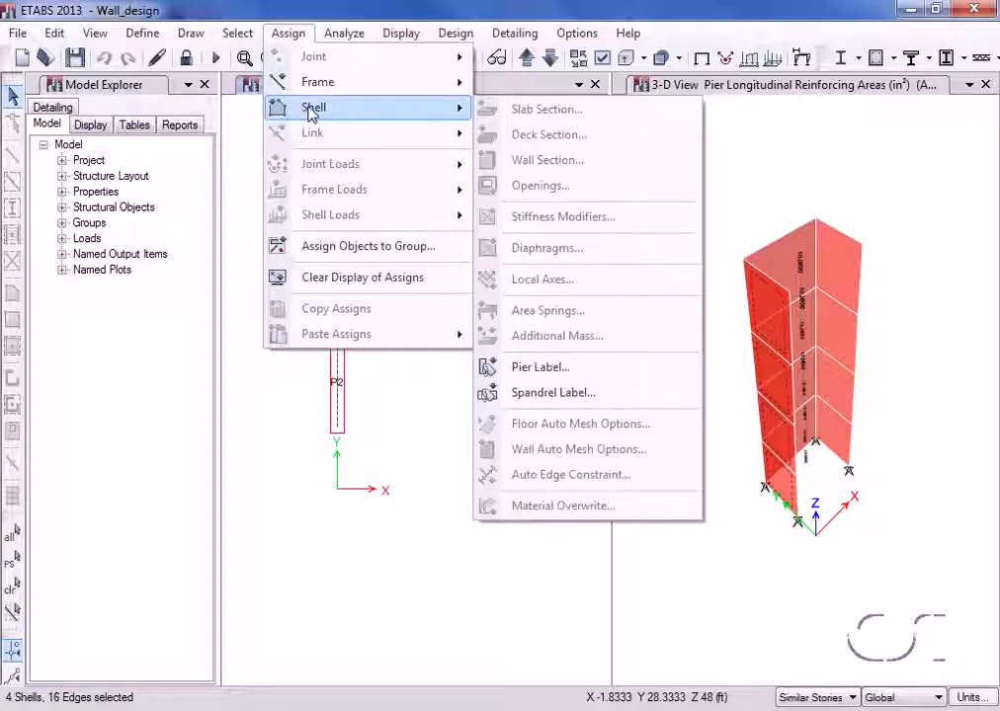
{"action": "left_click", "coordinate": [579, 378]}
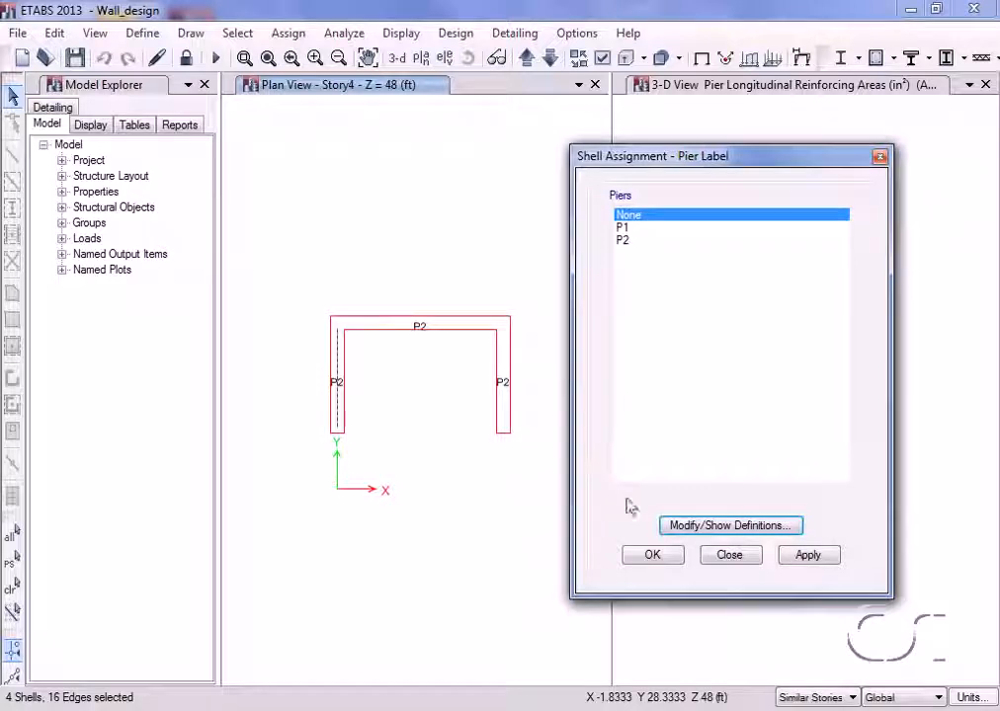
{"action": "left_click", "coordinate": [698, 526]}
{"action": "left_click", "coordinate": [386, 284]}
{"action": "type", "text": "3"}
{"action": "left_click", "coordinate": [542, 286]}
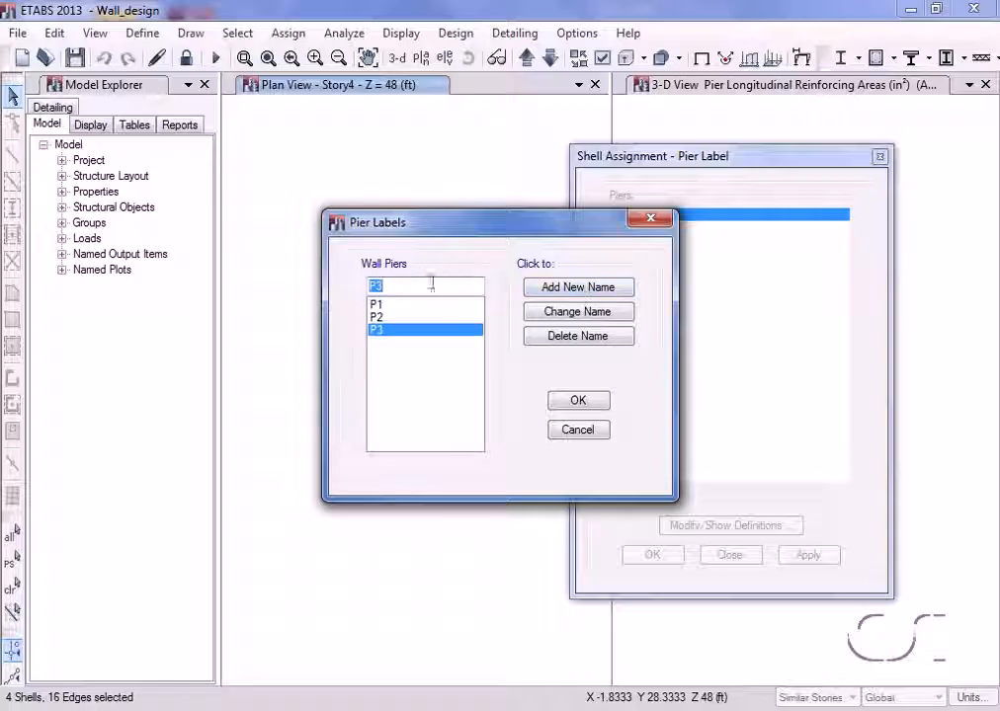
{"action": "left_click_drag", "start_coordinate": [386, 286], "coordinate": [378, 286]}
{"action": "type", "text": "4"}
{"action": "left_click", "coordinate": [584, 287]}
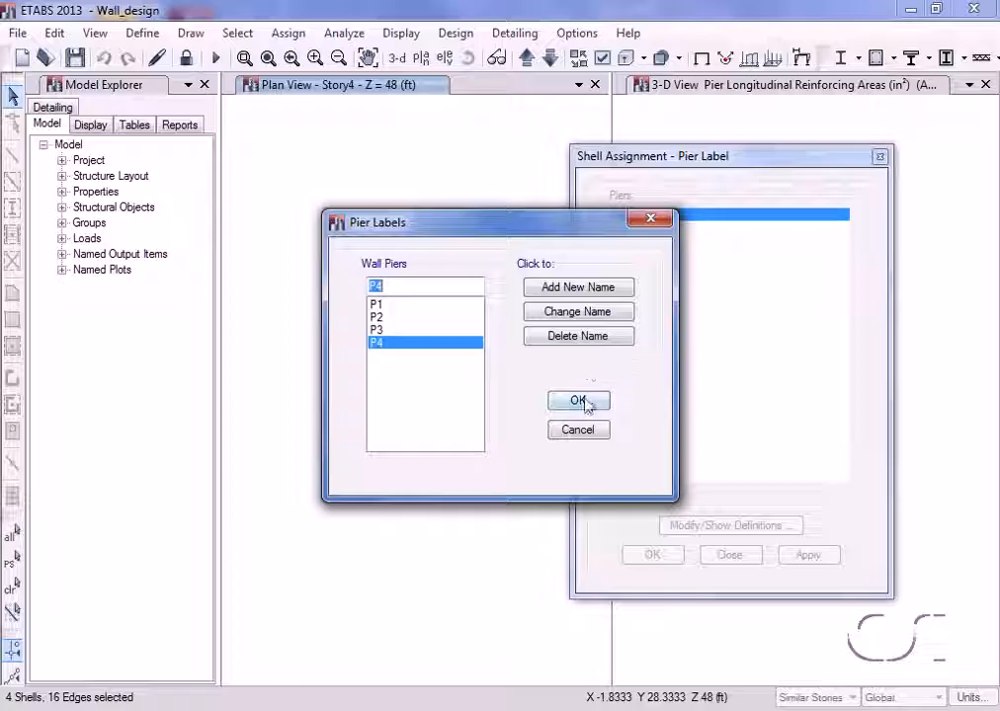
{"action": "left_click", "coordinate": [584, 401]}
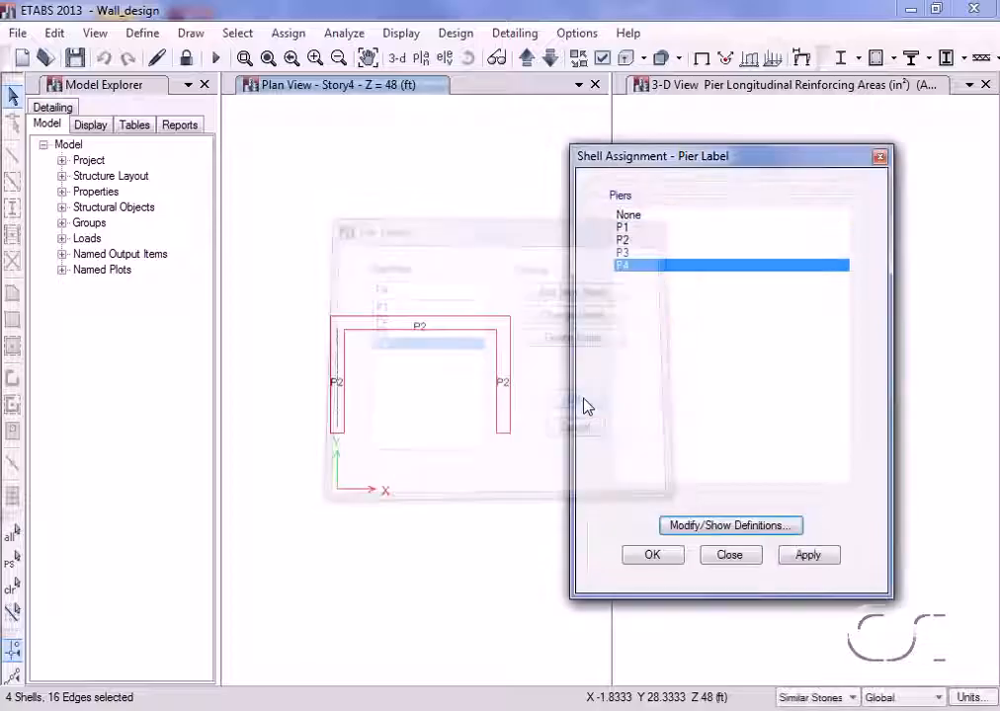
Assign pier label P3 to the selected left wall leg and P4 to the right leg
{"action": "left_click", "coordinate": [623, 253]}
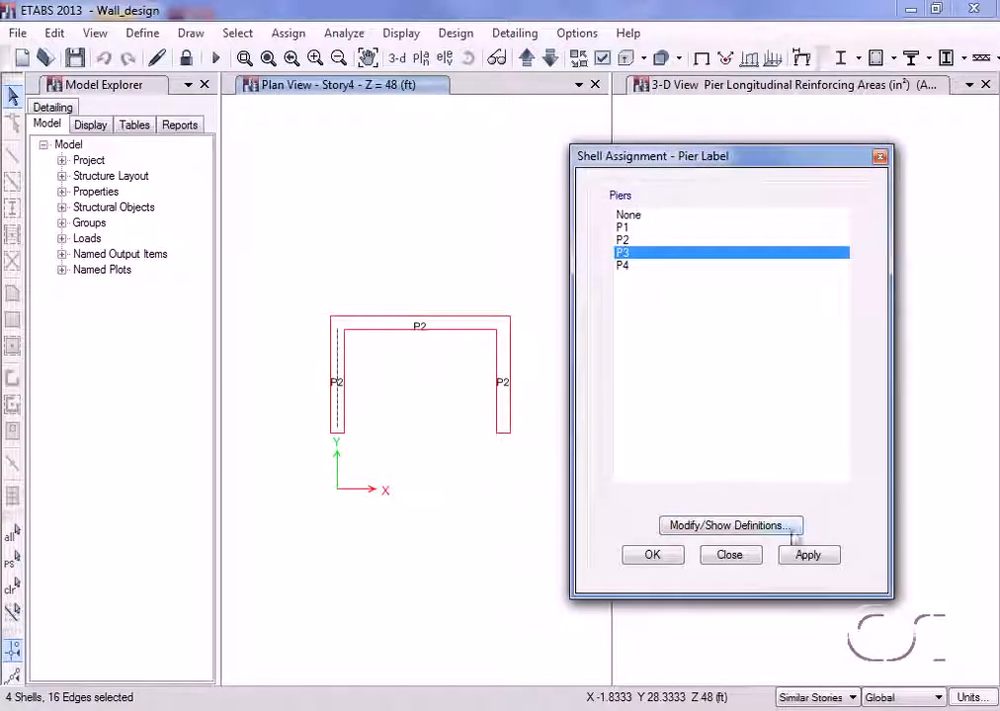
{"action": "left_click", "coordinate": [809, 556]}
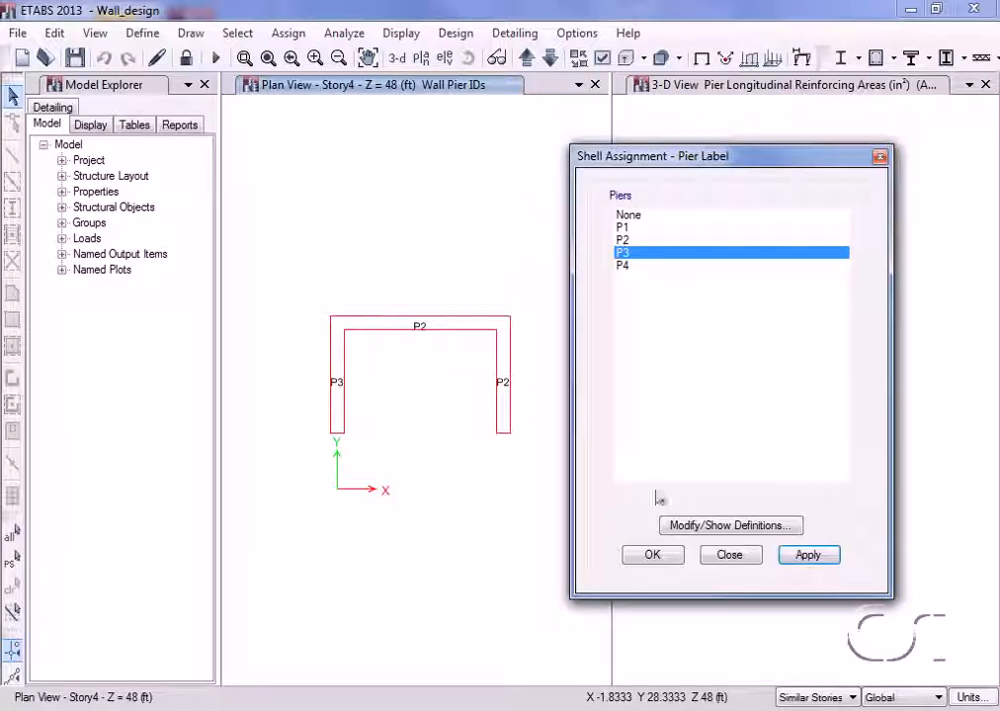
{"action": "left_click", "coordinate": [506, 390]}
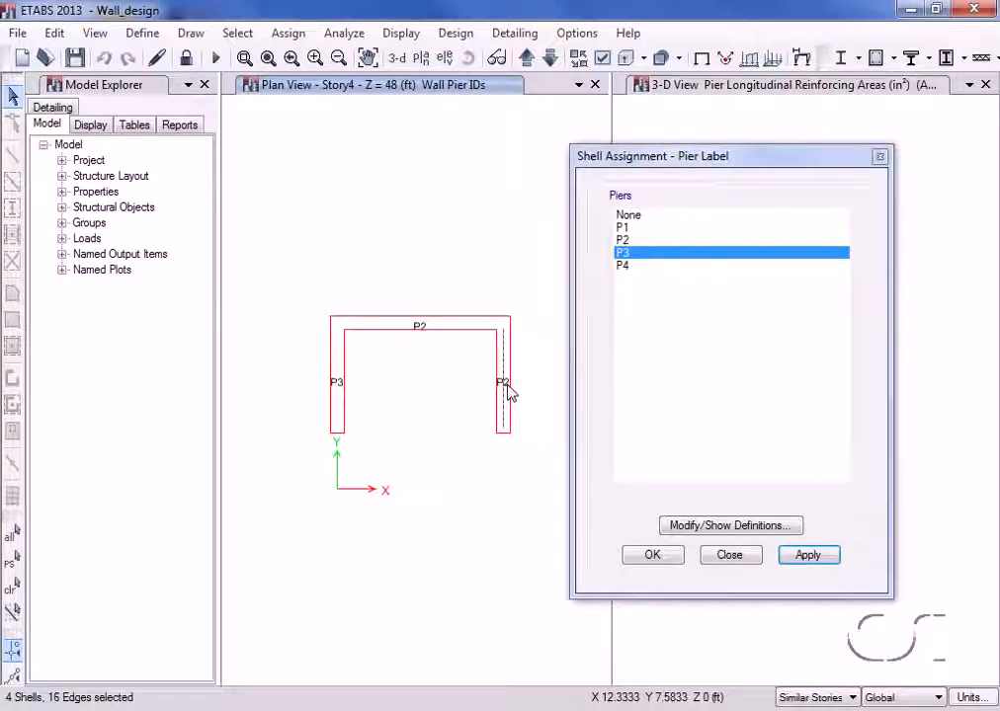
{"action": "left_click", "coordinate": [622, 267]}
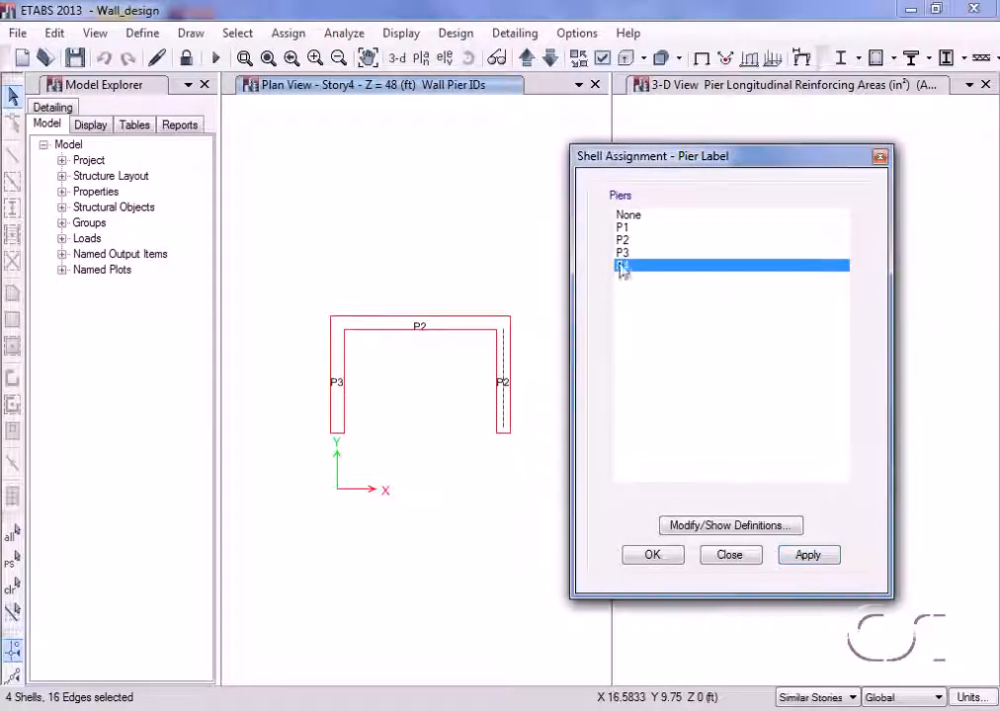
{"action": "left_click", "coordinate": [807, 555]}
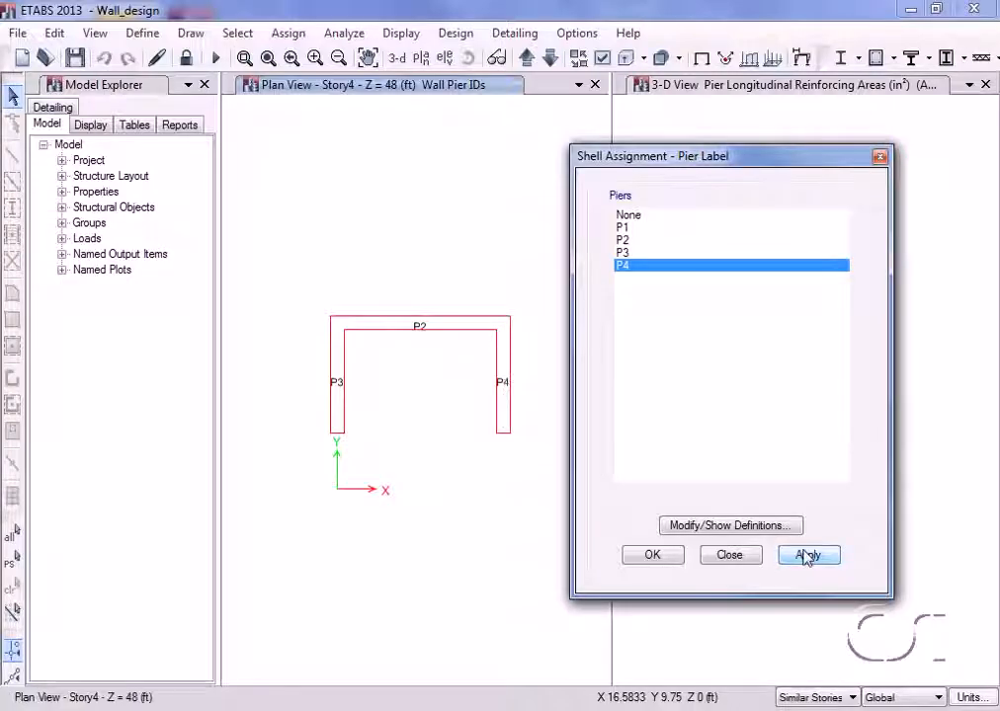
{"action": "left_click", "coordinate": [654, 555]}
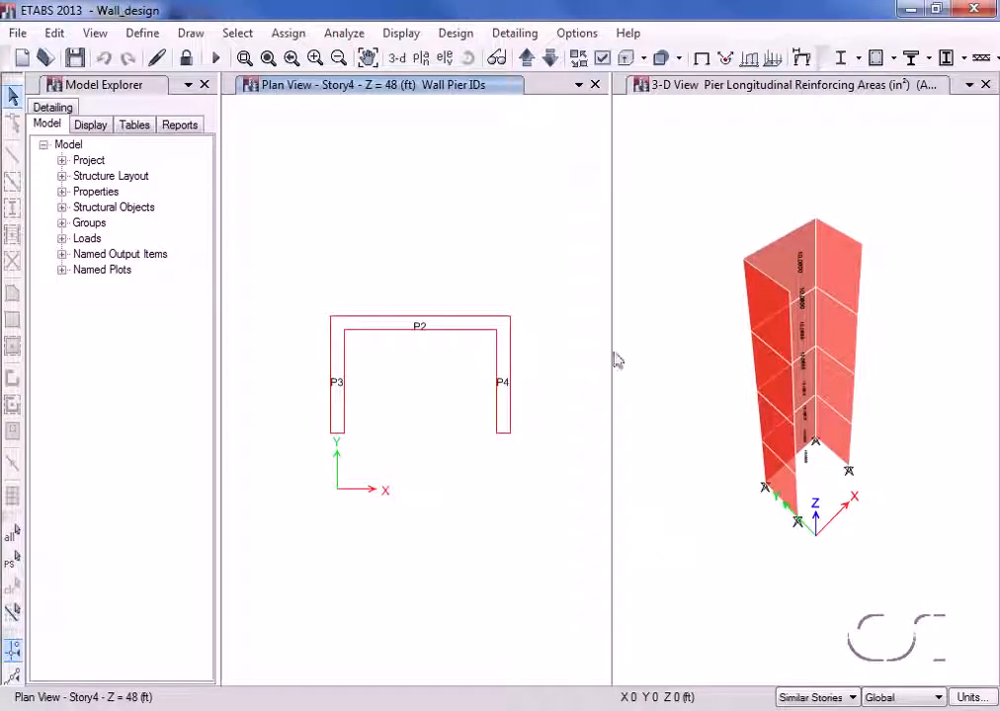
Rerun the shear wall design check with the wall legs labelled as separate piers P2, P3 and P4
{"action": "left_click", "coordinate": [451, 32]}
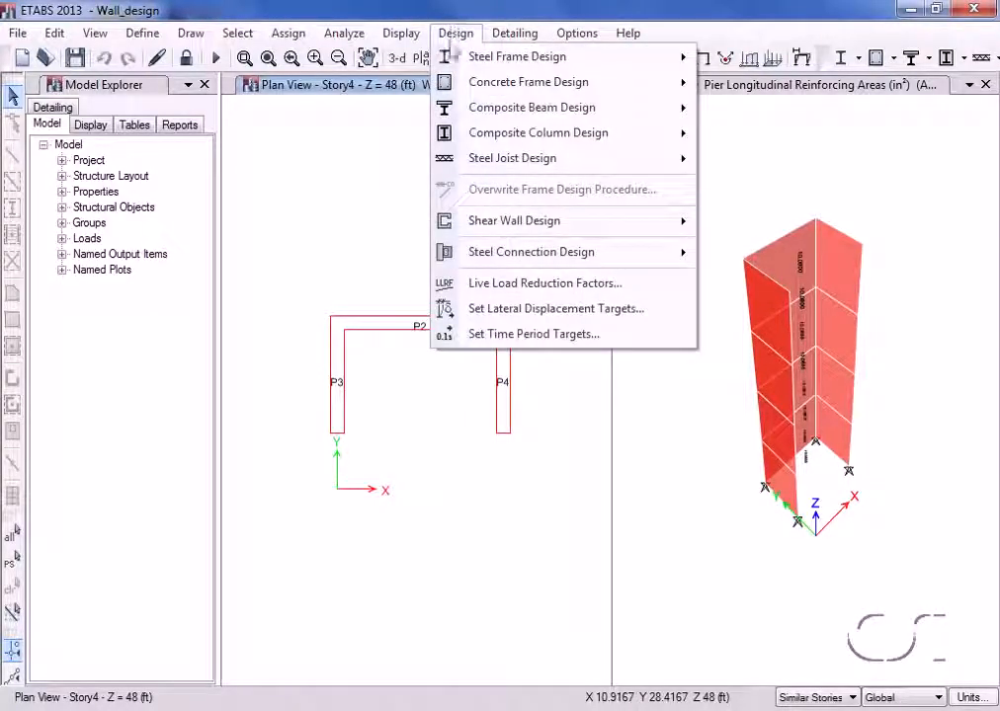
{"action": "mouse_move", "coordinate": [475, 220]}
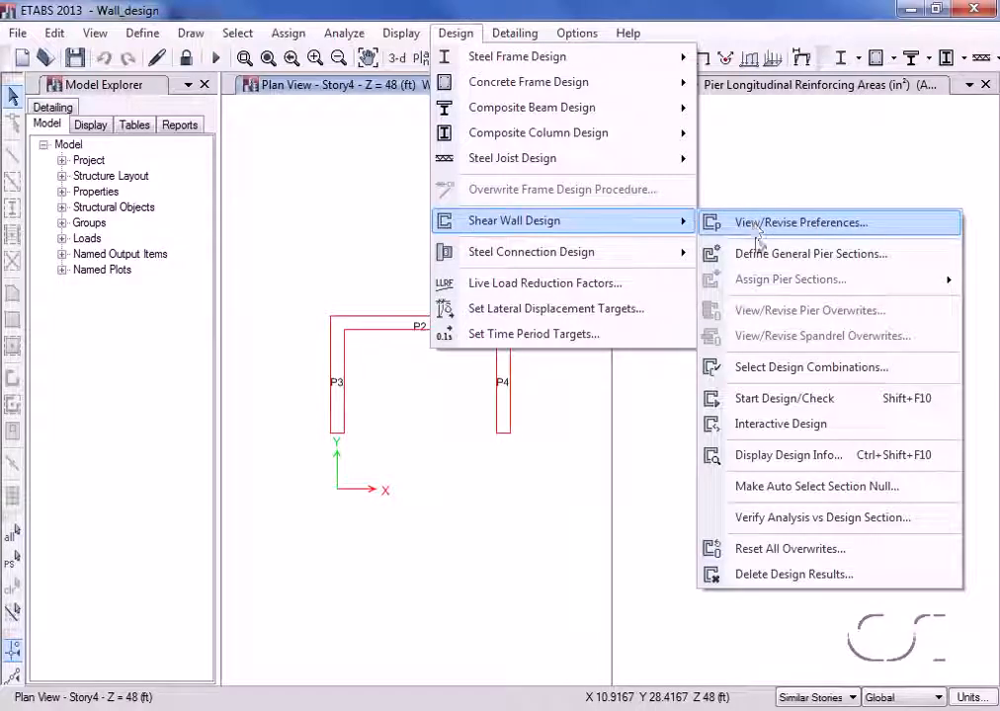
{"action": "left_click", "coordinate": [835, 405]}
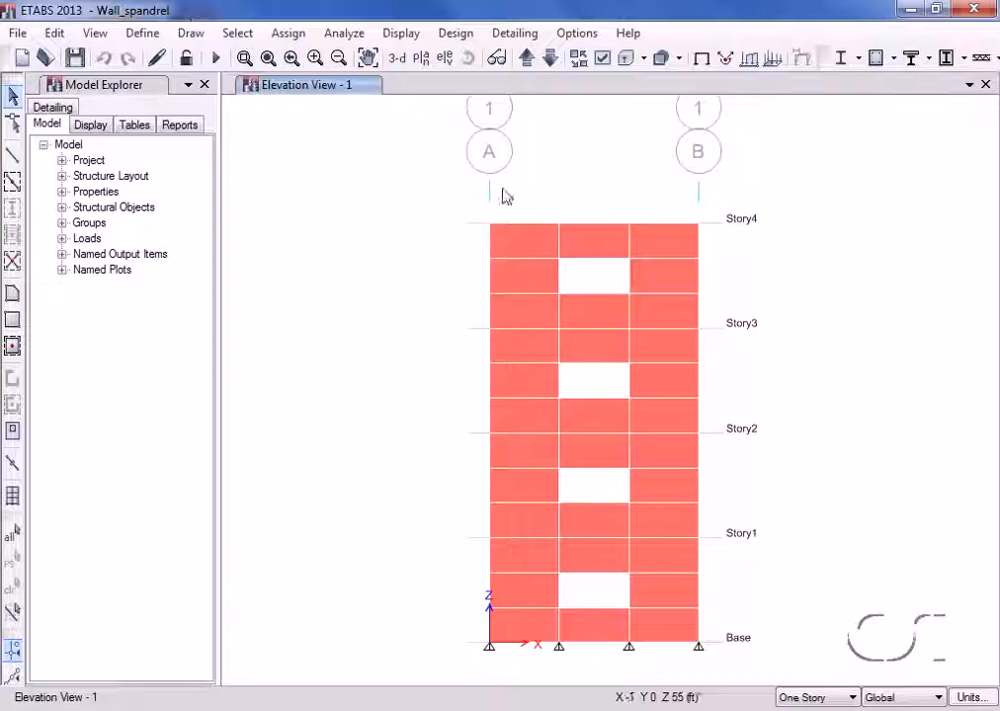
In the Wall_spandrel model, assign pier label P1 to all wall shells left of the openings from Base to Story4
{"action": "left_click_drag", "start_coordinate": [527, 652], "coordinate": [457, 666]}
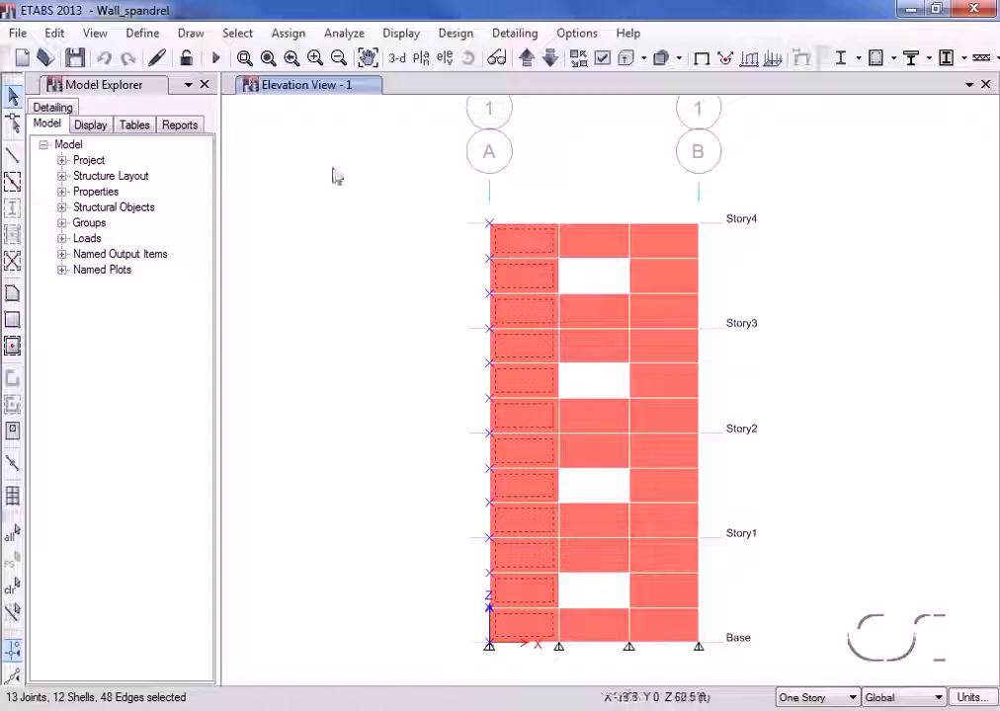
{"action": "left_click", "coordinate": [287, 33]}
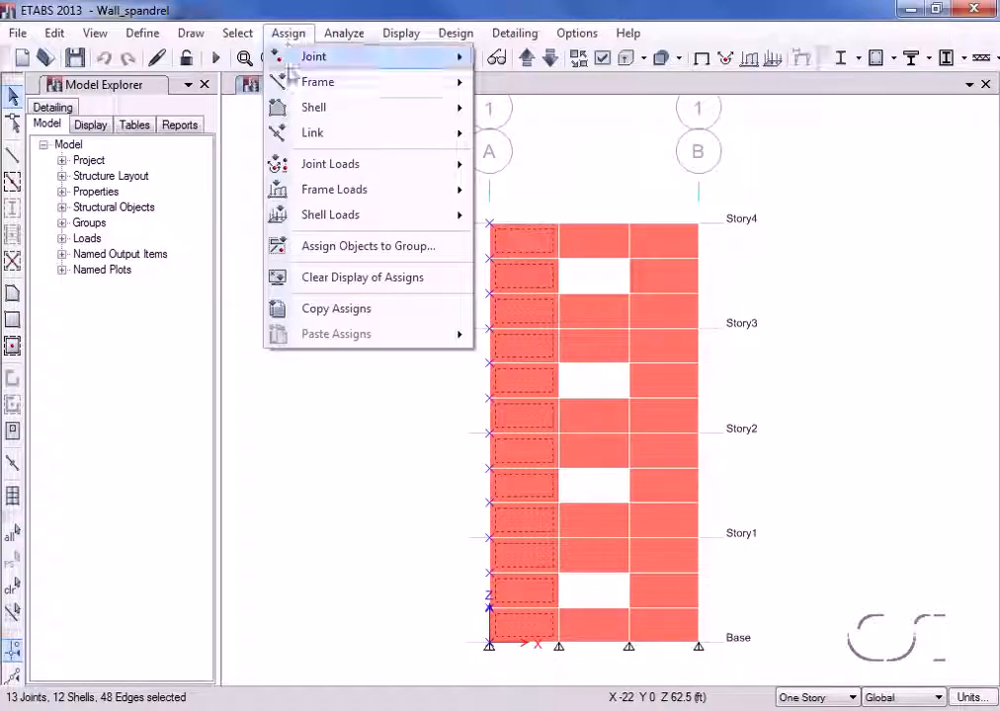
{"action": "mouse_move", "coordinate": [336, 107]}
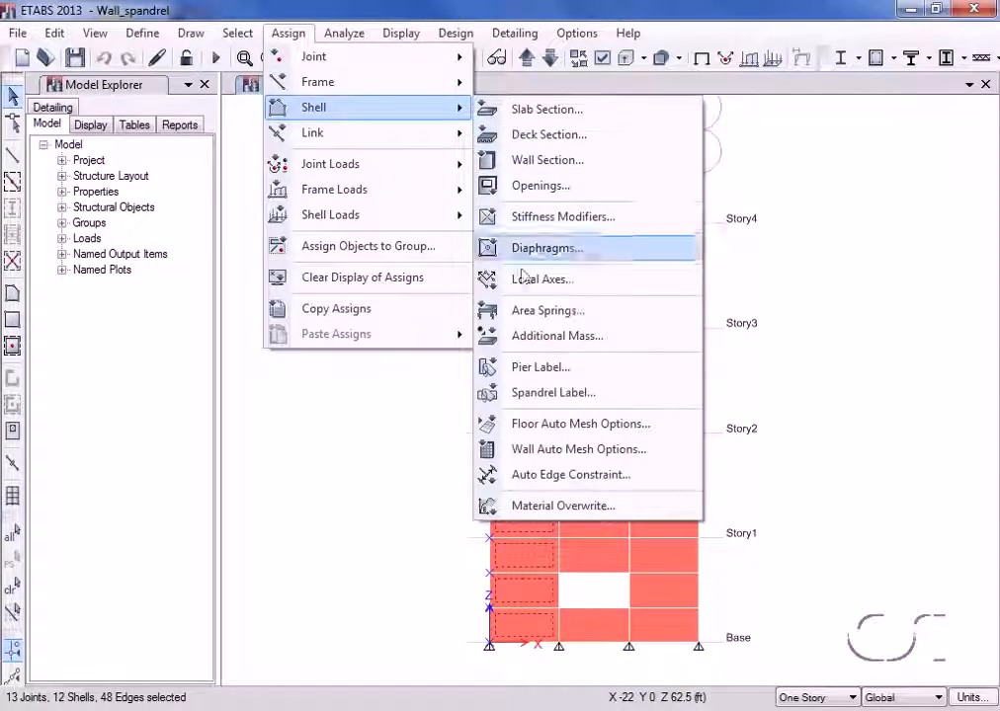
{"action": "left_click", "coordinate": [509, 366]}
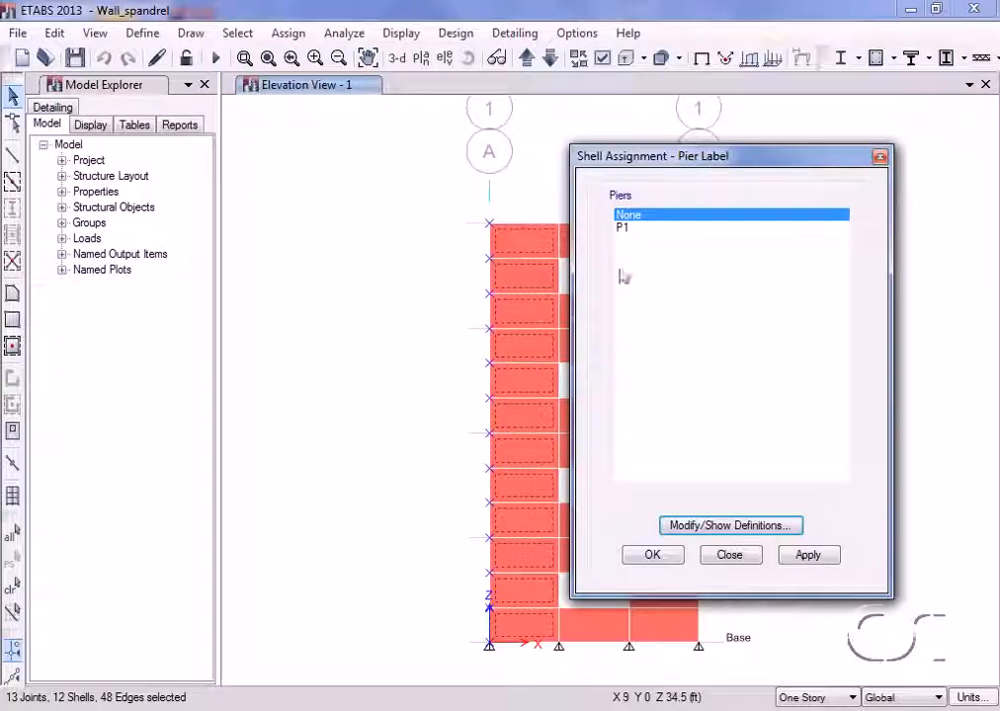
{"action": "left_click", "coordinate": [631, 228]}
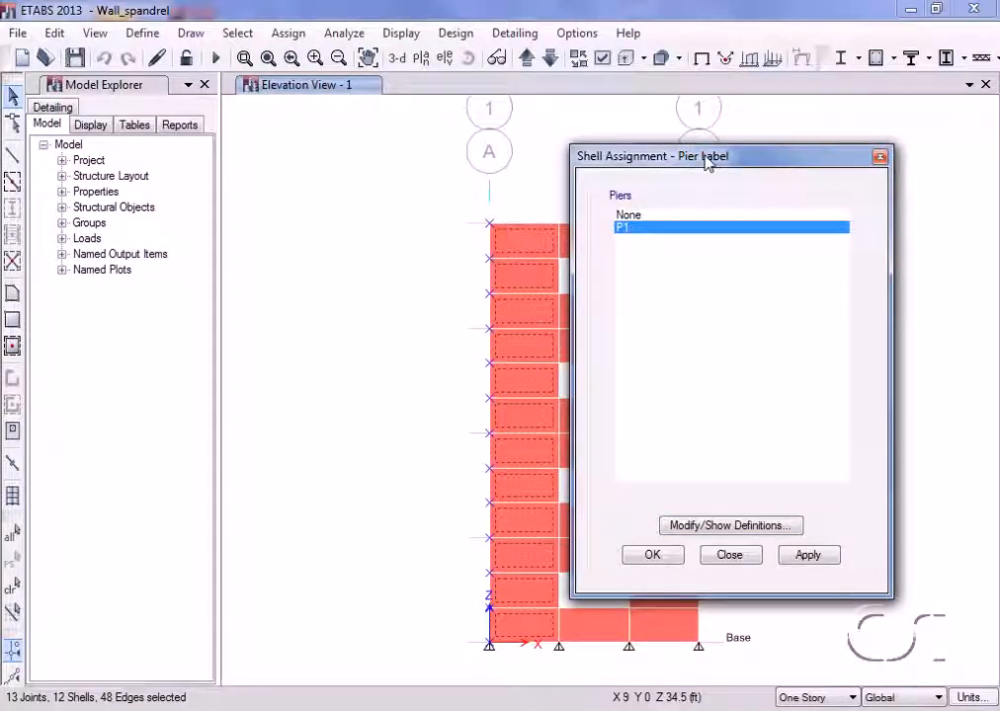
{"action": "left_click", "coordinate": [824, 556]}
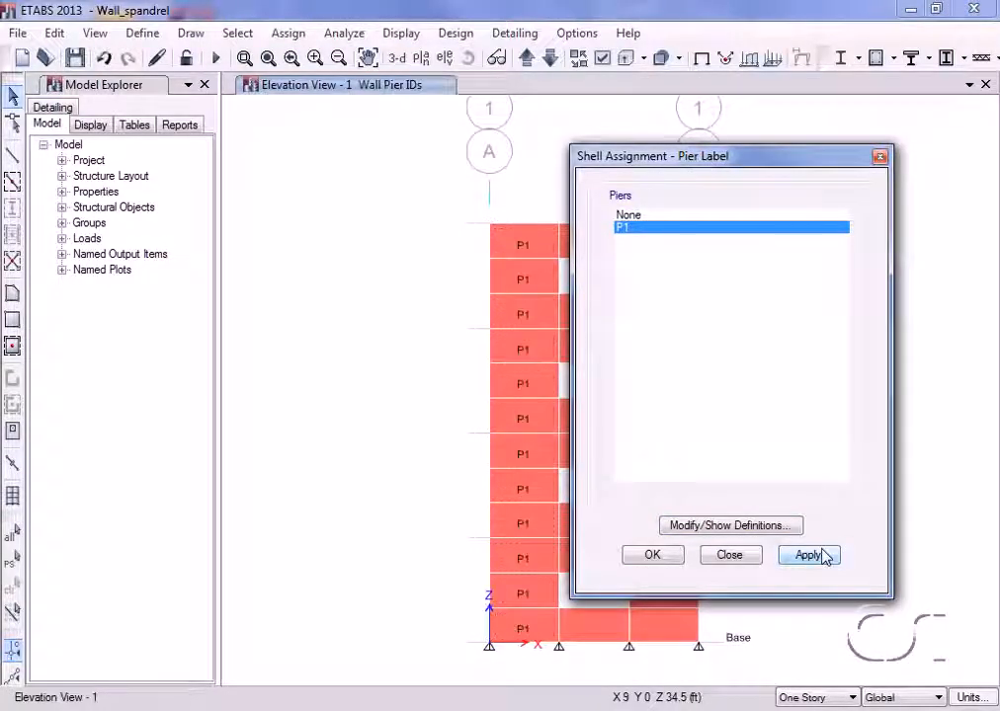
Add a new pier label P2 and assign it to all wall shells right of the openings from Base to Story4
{"action": "left_click_drag", "start_coordinate": [822, 162], "coordinate": [375, 158]}
{"action": "left_click_drag", "start_coordinate": [718, 211], "coordinate": [671, 660]}
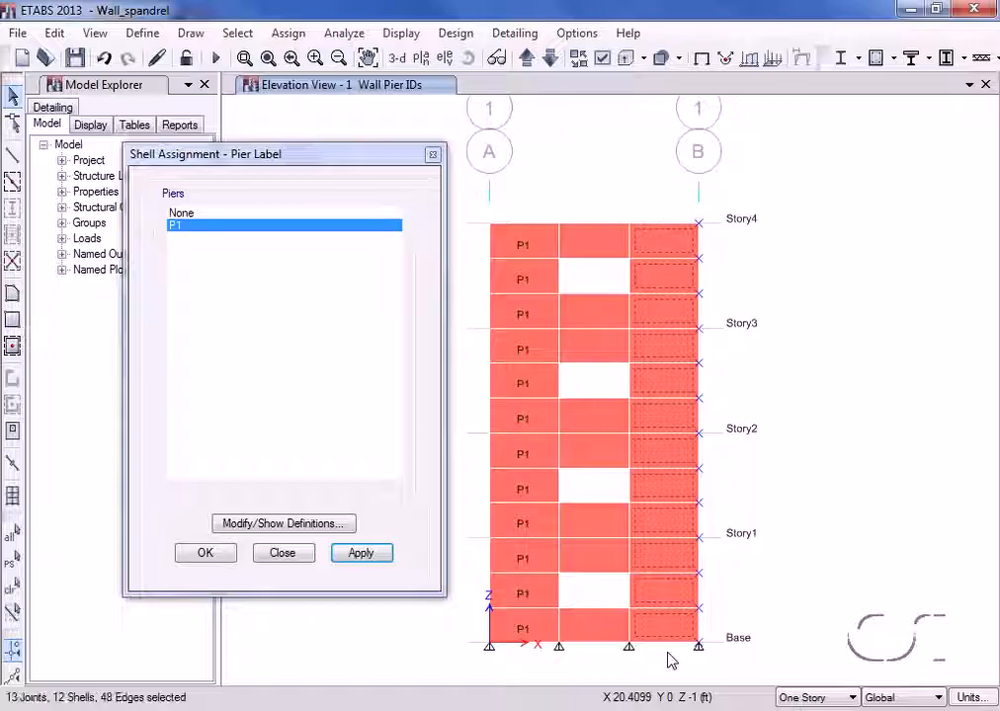
{"action": "left_click", "coordinate": [326, 529]}
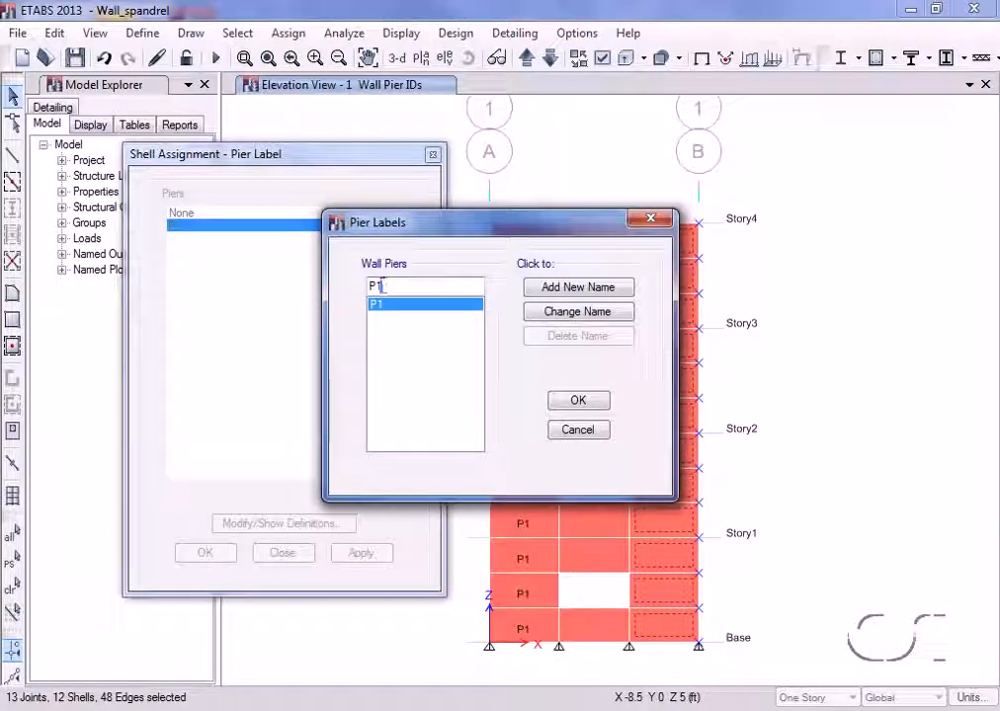
{"action": "left_click_drag", "start_coordinate": [375, 286], "coordinate": [388, 287]}
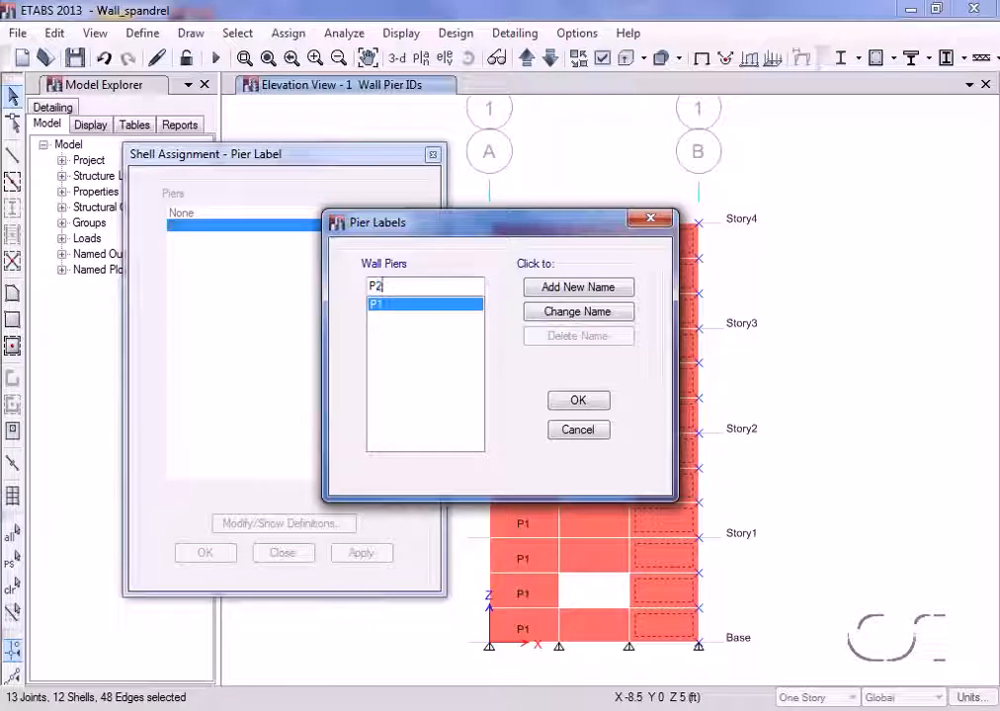
{"action": "left_click", "coordinate": [604, 289]}
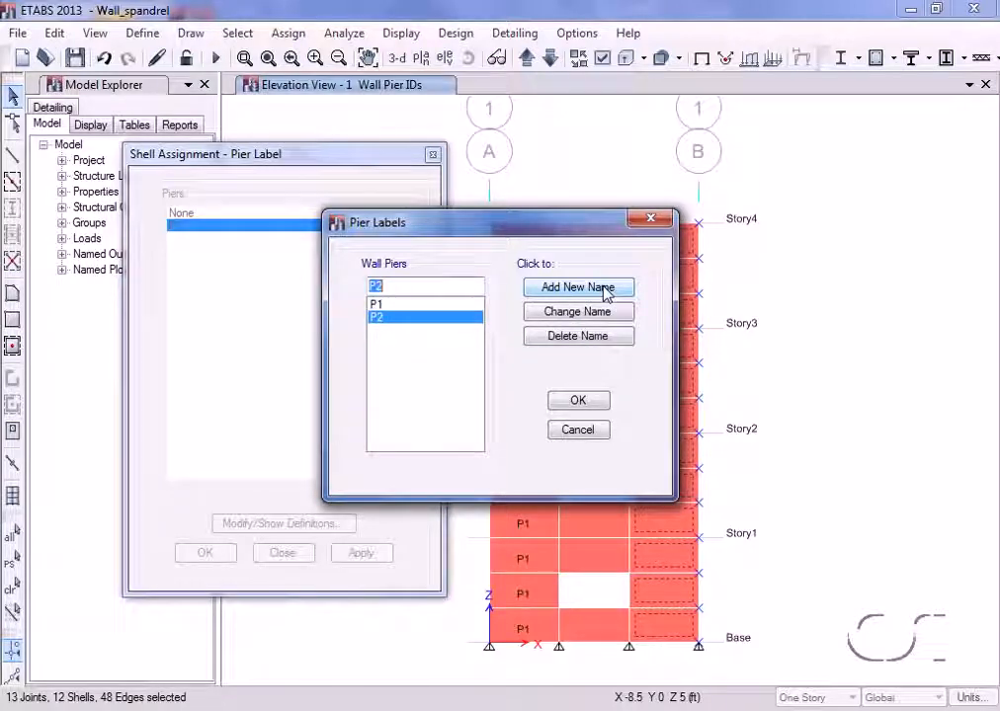
{"action": "left_click", "coordinate": [578, 400]}
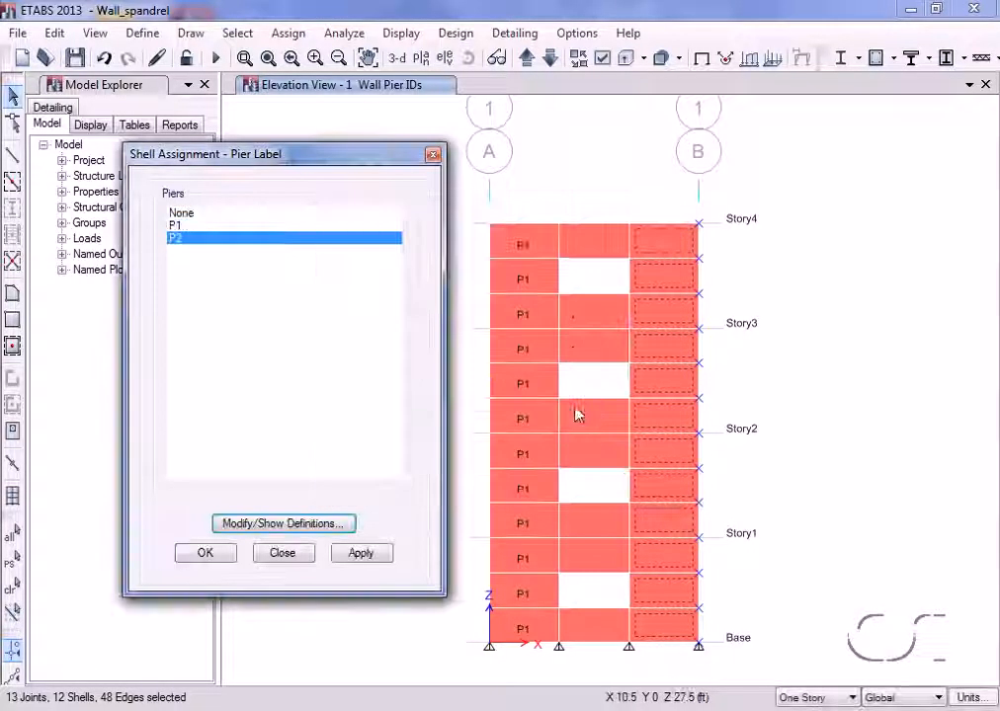
{"action": "left_click", "coordinate": [363, 555]}
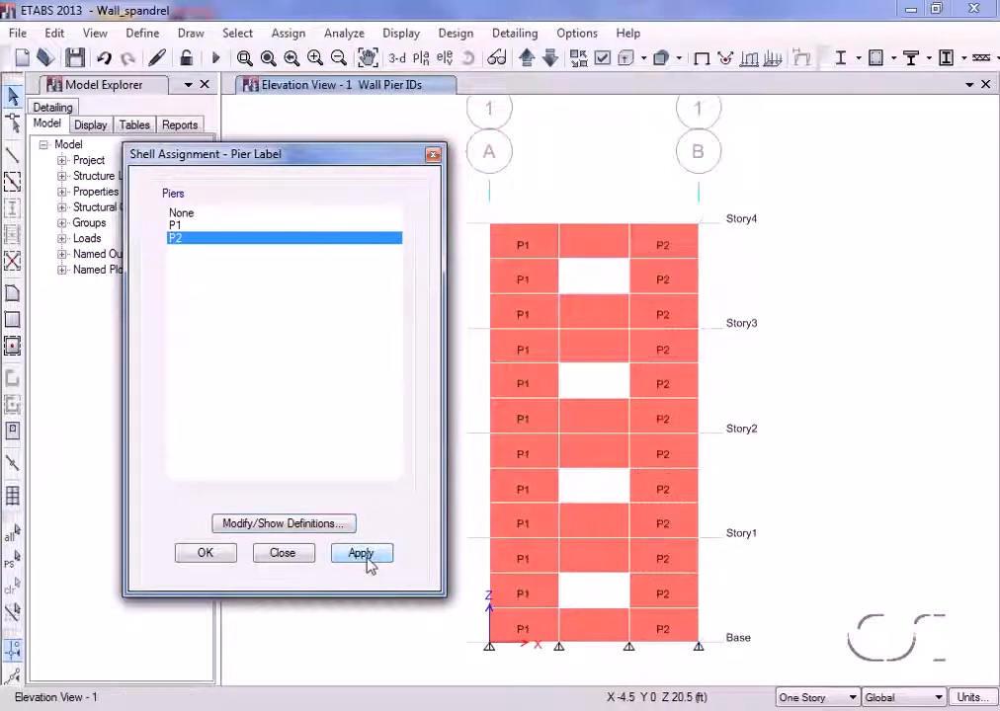
{"action": "left_click", "coordinate": [284, 554]}
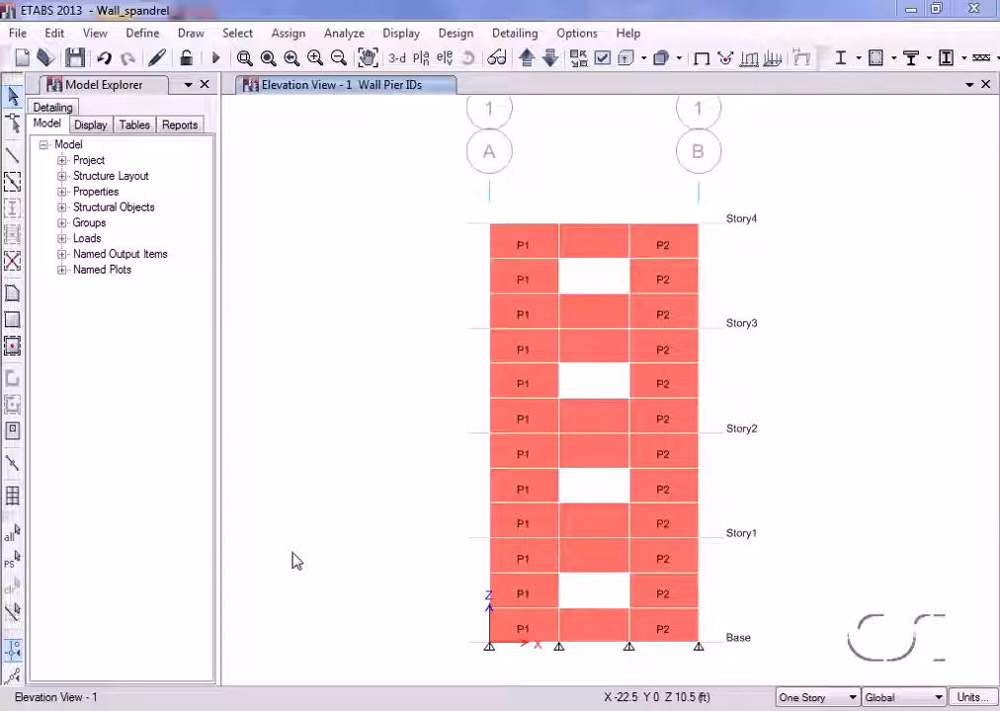
Assign spandrel label S1 to all wall shells above and below the openings, between piers P1 and P2
{"action": "left_click_drag", "start_coordinate": [604, 295], "coordinate": [576, 645]}
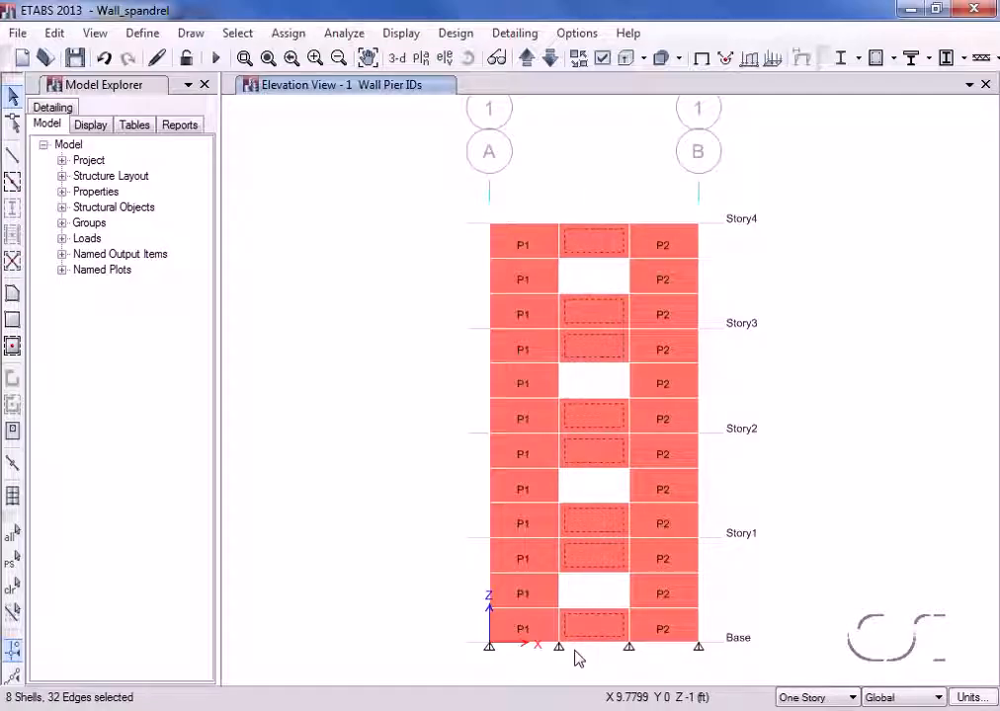
{"action": "left_click", "coordinate": [289, 33]}
{"action": "mouse_move", "coordinate": [303, 105]}
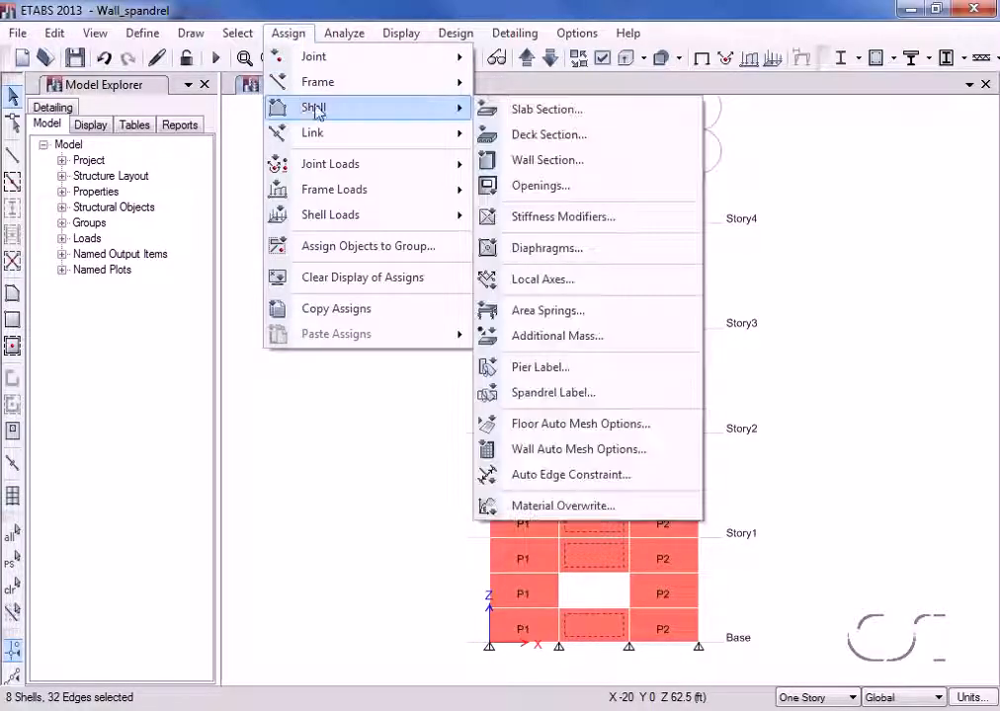
{"action": "left_click", "coordinate": [609, 402]}
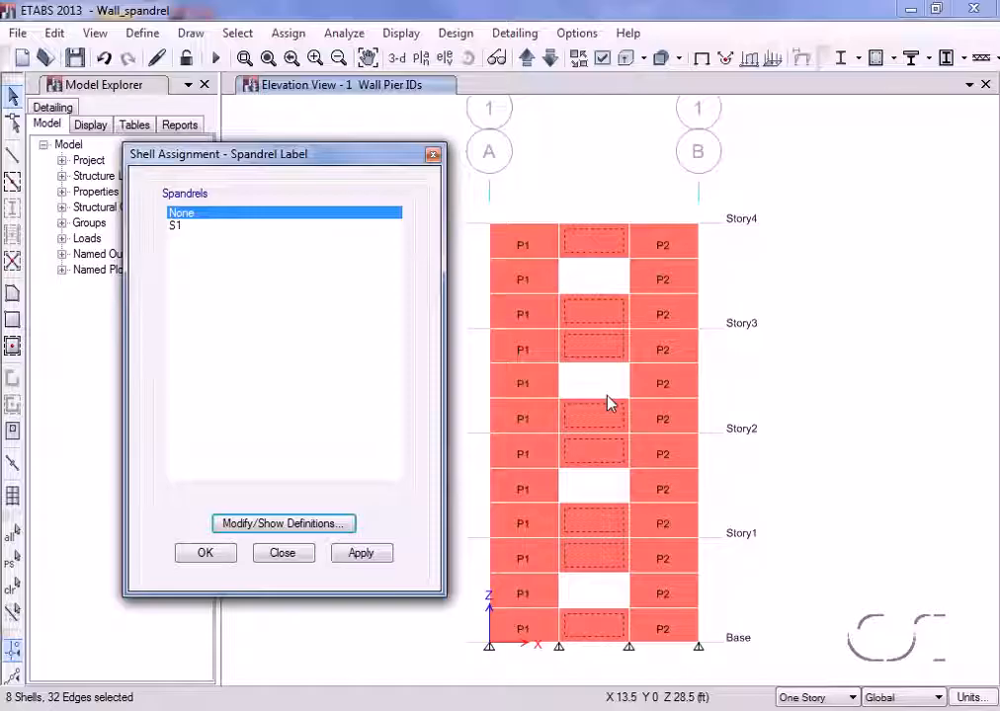
{"action": "left_click", "coordinate": [184, 230]}
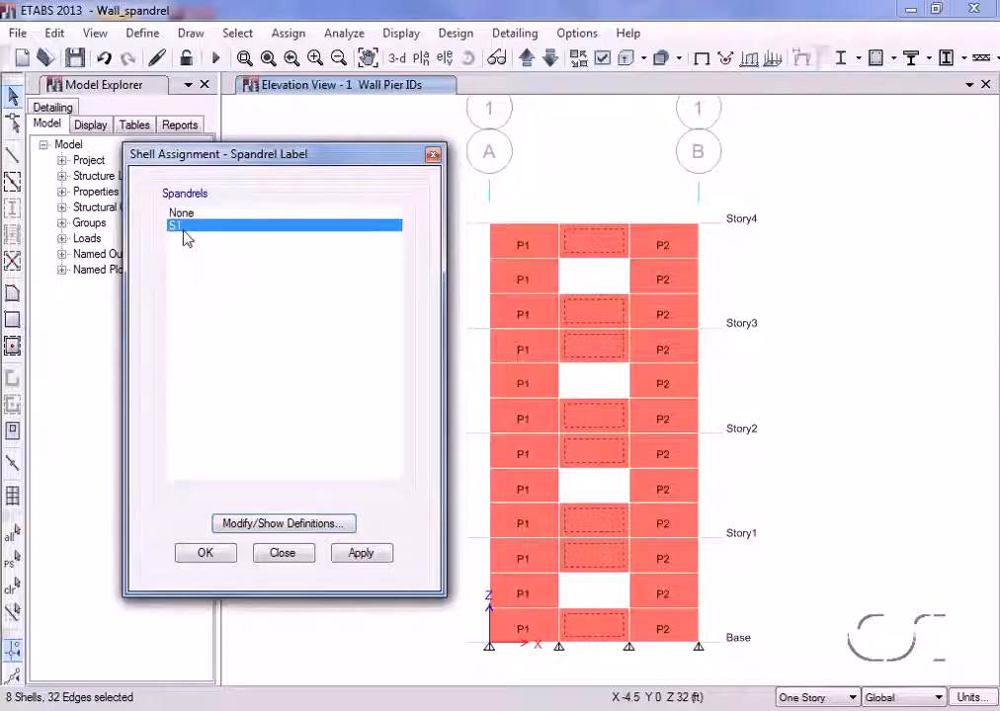
{"action": "left_click", "coordinate": [373, 559]}
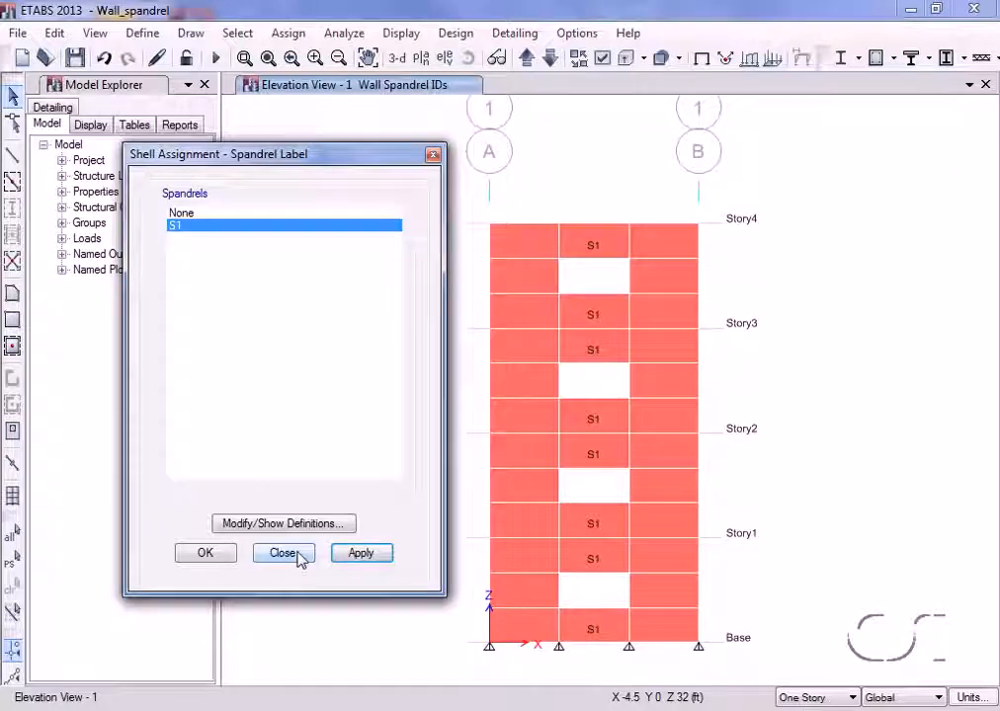
{"action": "left_click", "coordinate": [285, 554]}
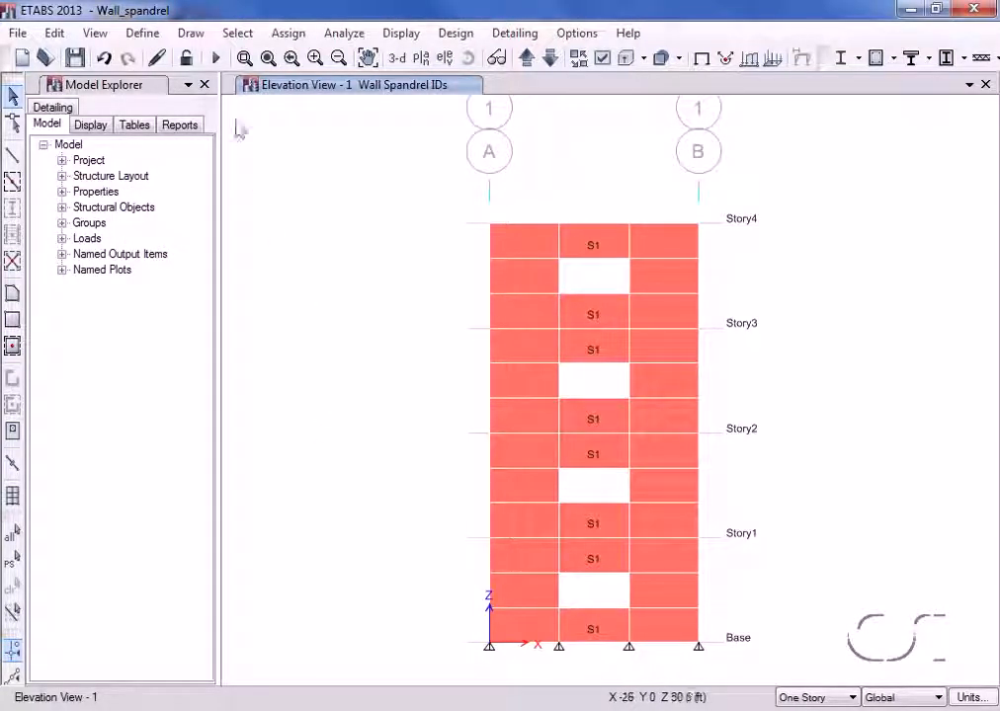
Run the analysis and start the shear wall design check for the labelled piers and spandrels
{"action": "left_click", "coordinate": [217, 59]}
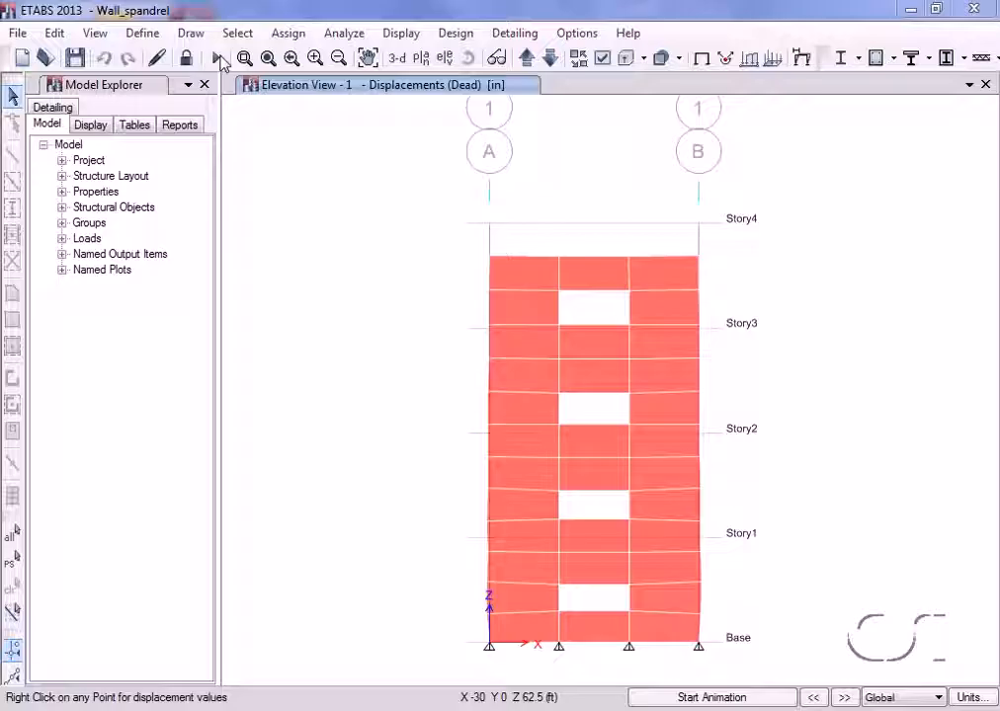
{"action": "left_click", "coordinate": [454, 32]}
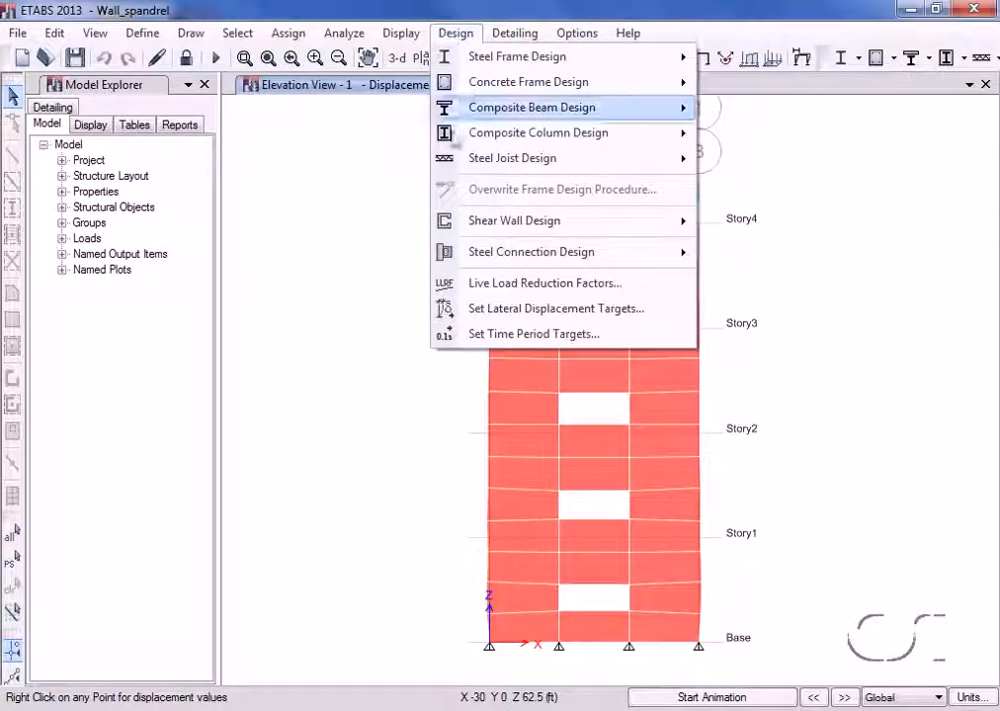
{"action": "mouse_move", "coordinate": [482, 222]}
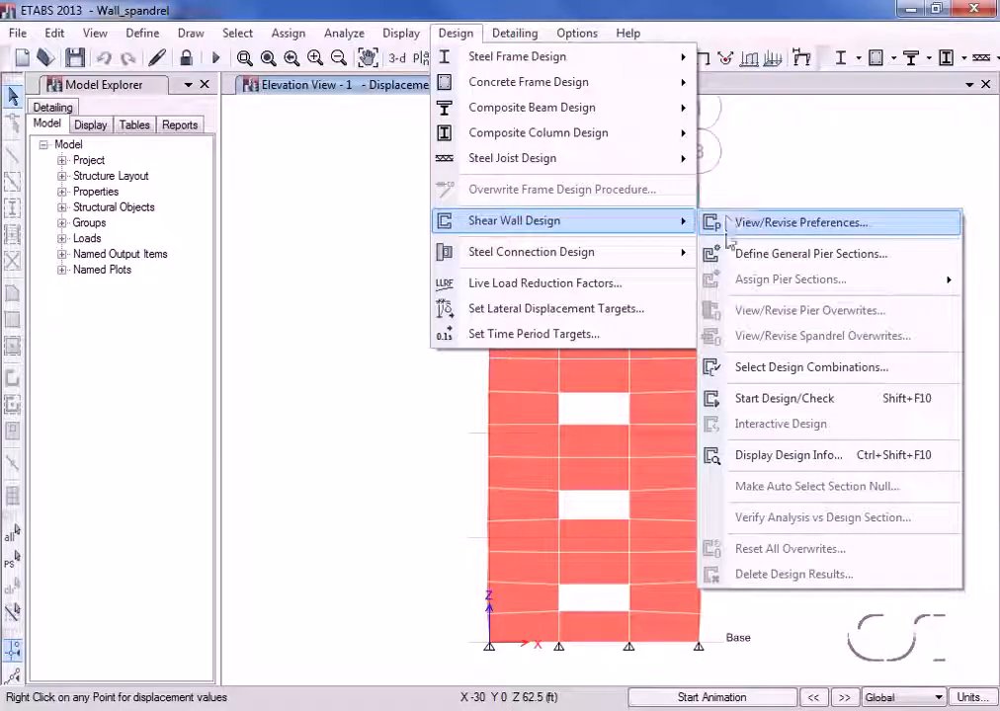
{"action": "left_click", "coordinate": [845, 404]}
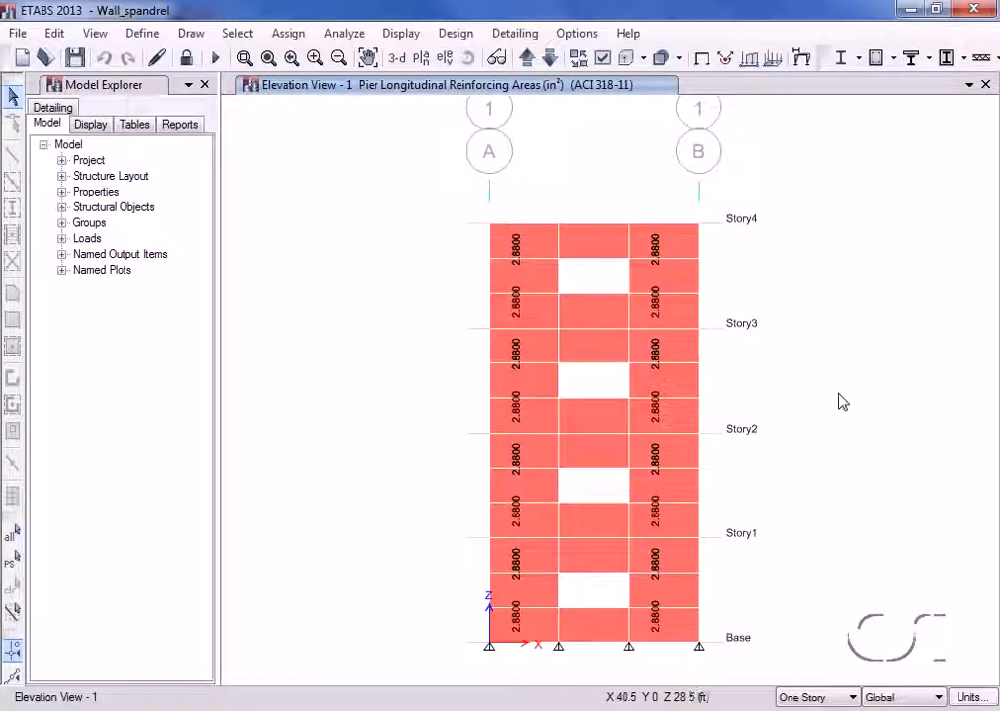
Display the Spandrel Longitudinal Reinforcing design output on the elevation and review the design details of the Story3 spandrel
{"action": "left_click", "coordinate": [455, 33]}
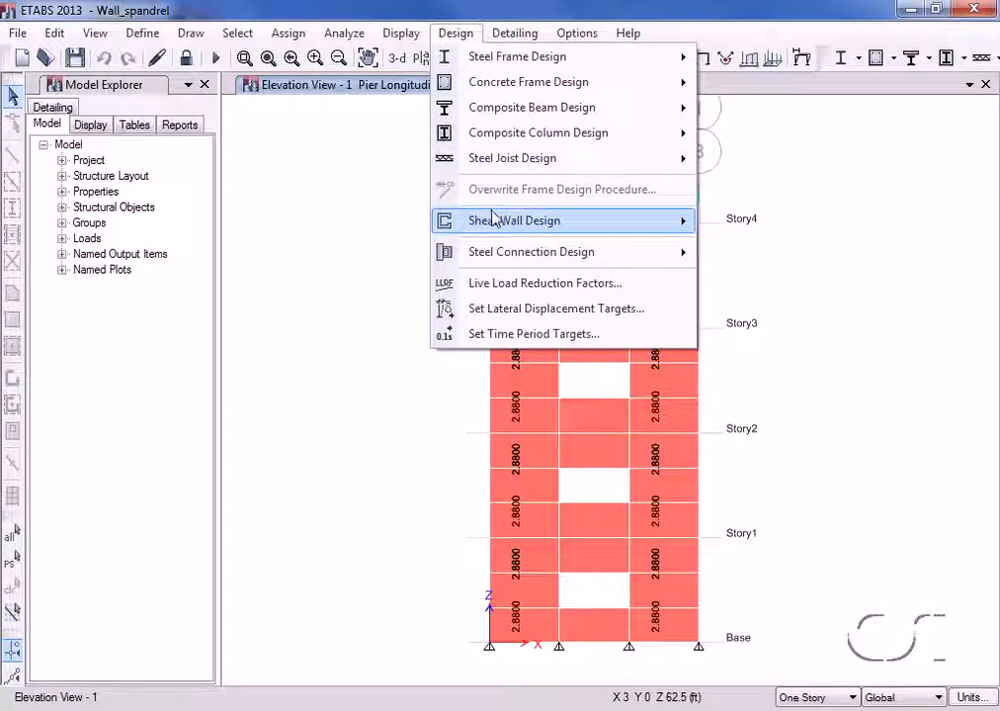
{"action": "mouse_move", "coordinate": [507, 221]}
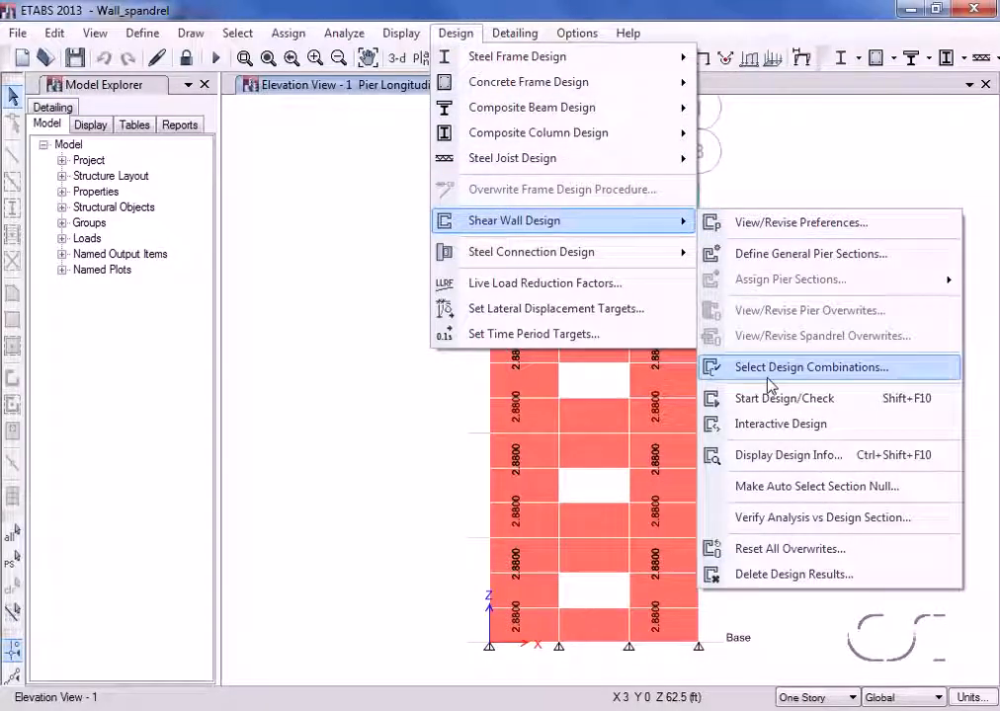
{"action": "left_click", "coordinate": [840, 459]}
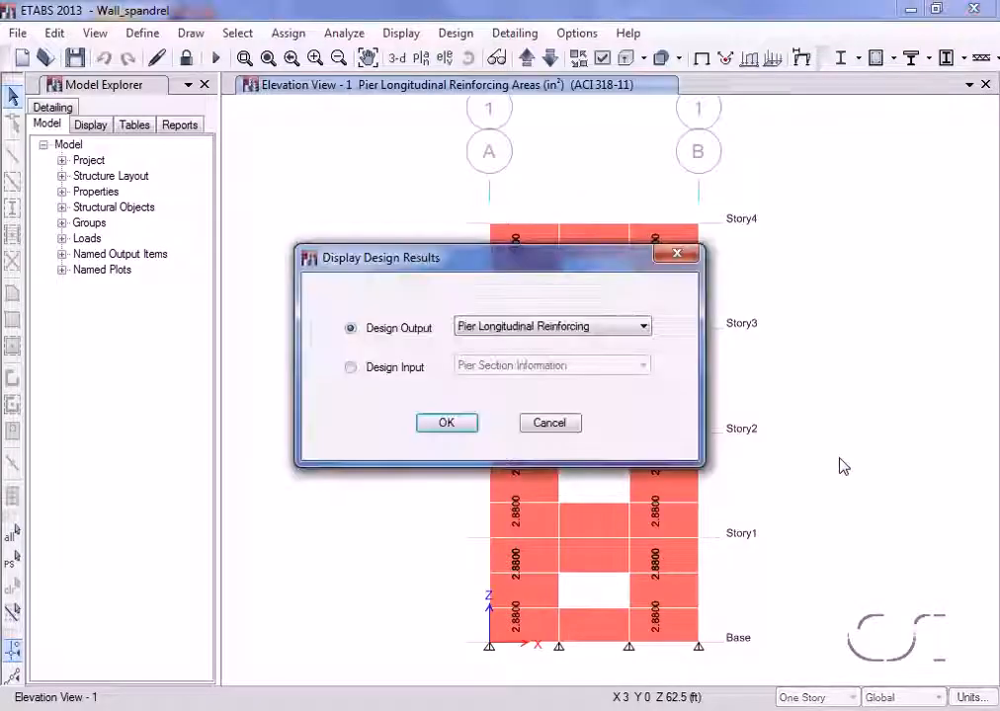
{"action": "left_click", "coordinate": [569, 330]}
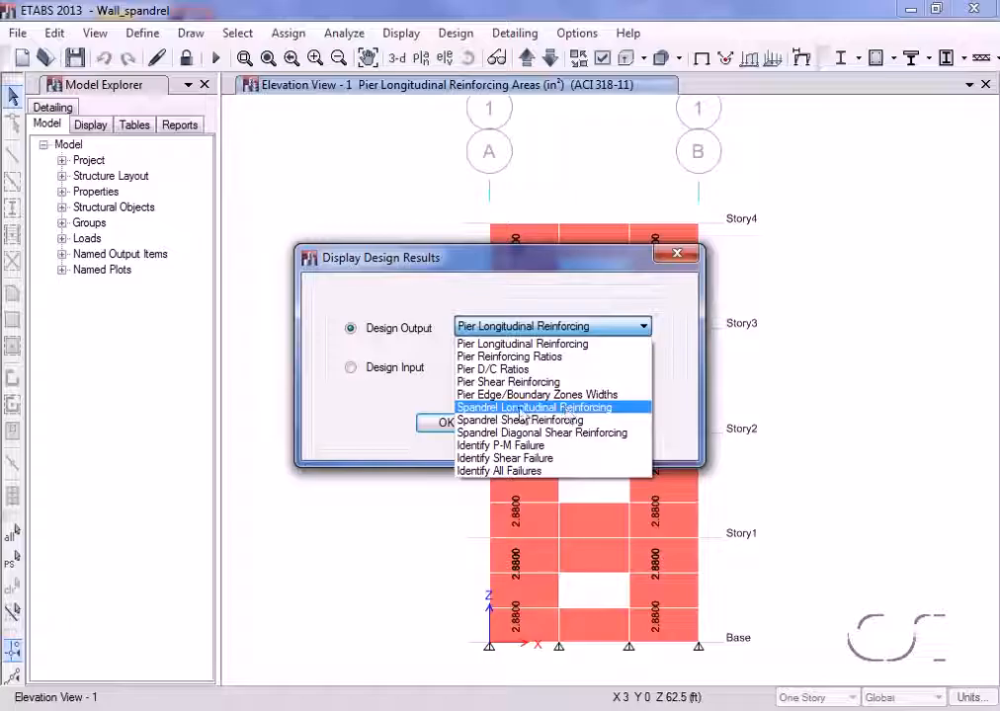
{"action": "left_click", "coordinate": [606, 415]}
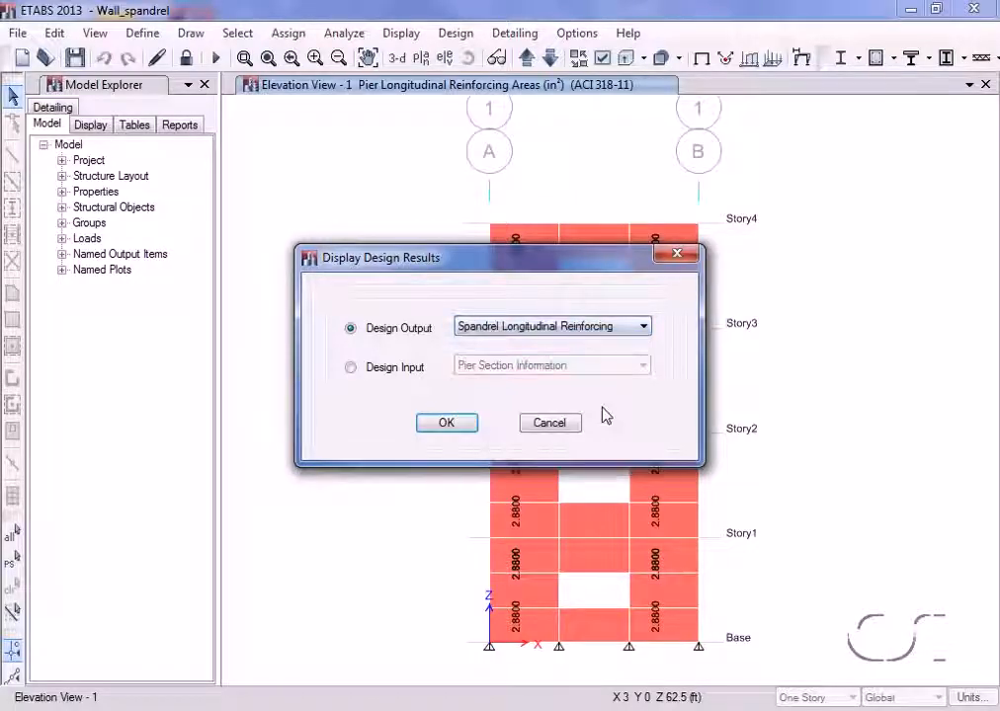
{"action": "left_click", "coordinate": [449, 424]}
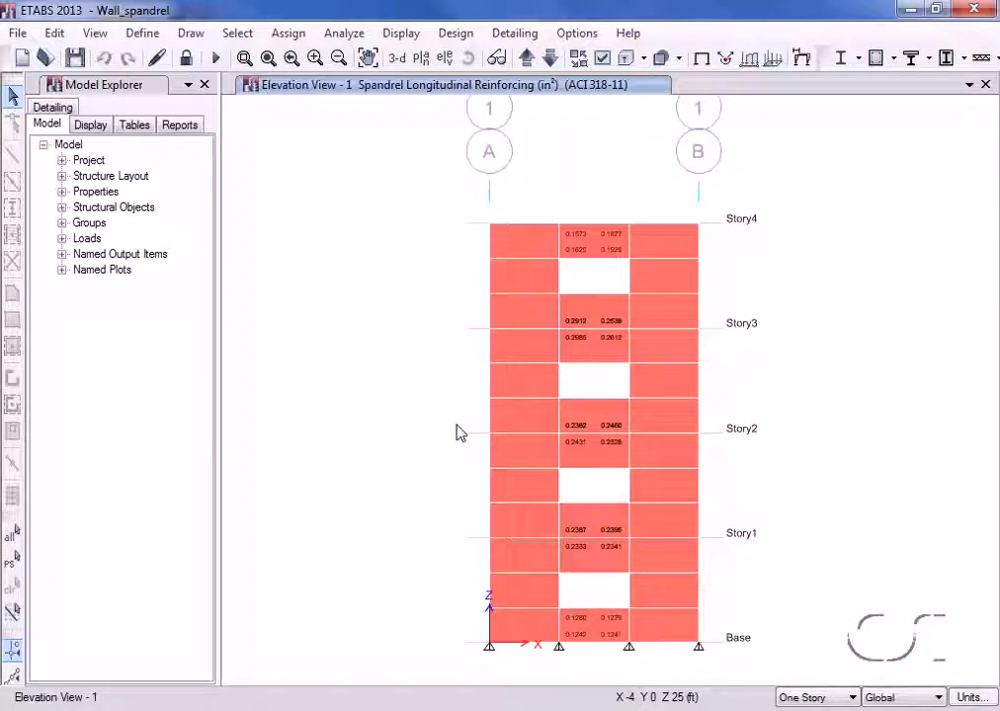
{"action": "right_click", "coordinate": [595, 323]}
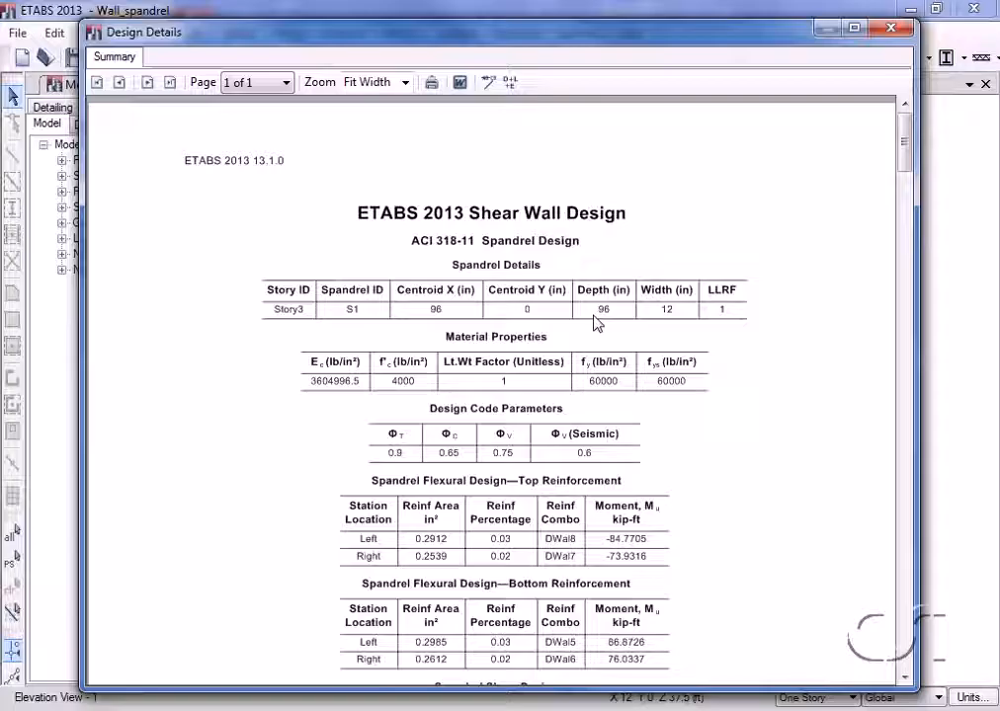
{"action": "left_click", "coordinate": [891, 29]}
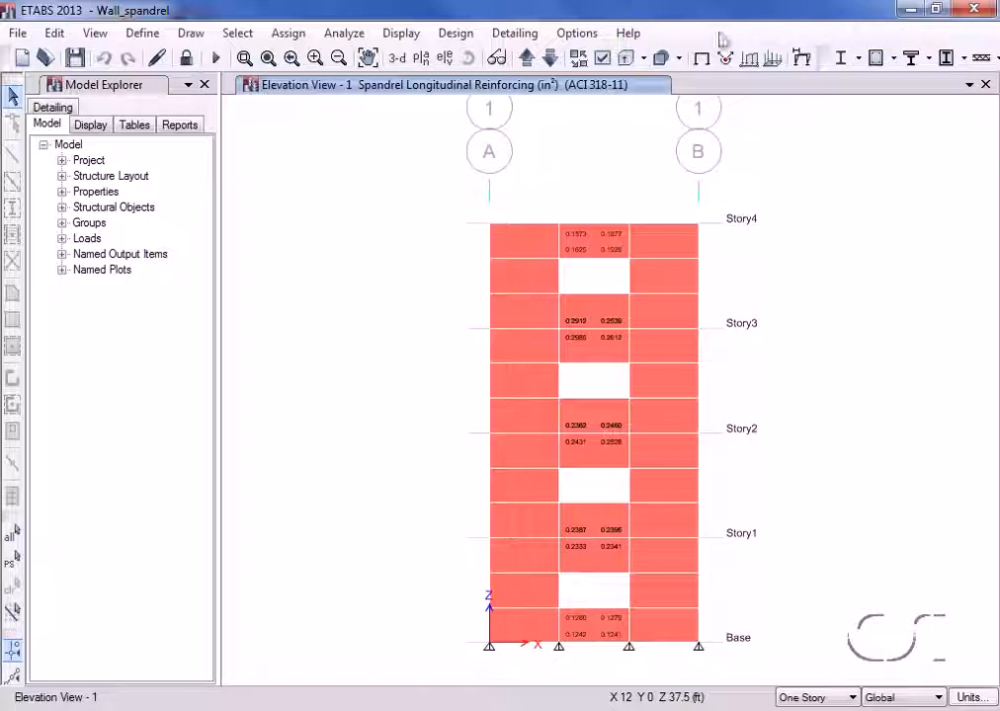
Run the detailing for the model and open the CW1 Elevation from the individual wall views
{"action": "left_click", "coordinate": [517, 36]}
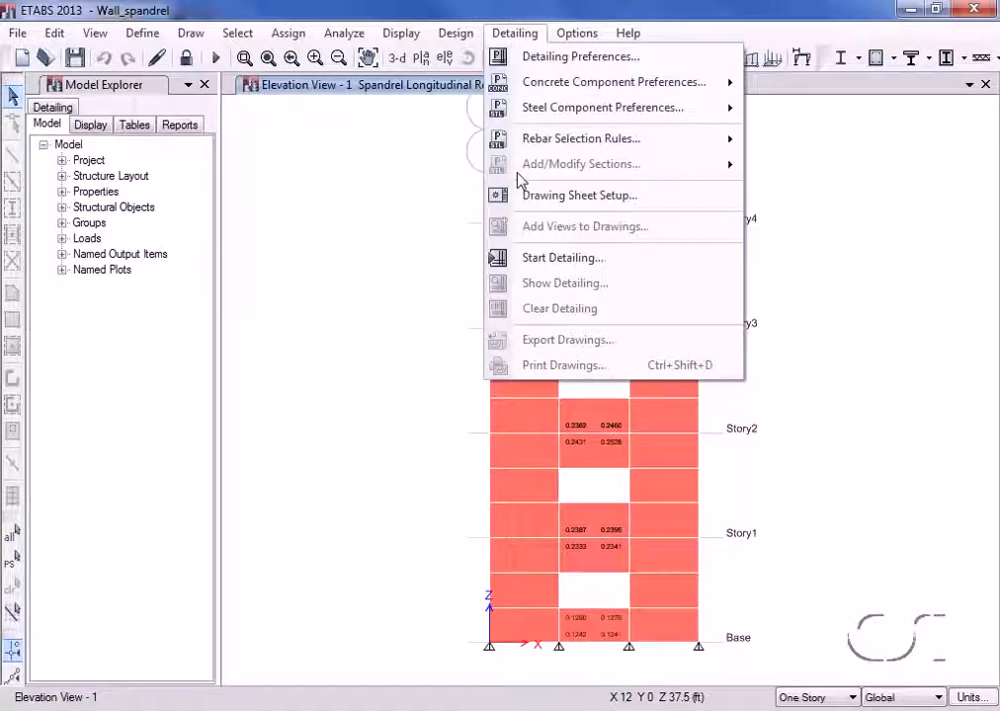
{"action": "left_click", "coordinate": [589, 259]}
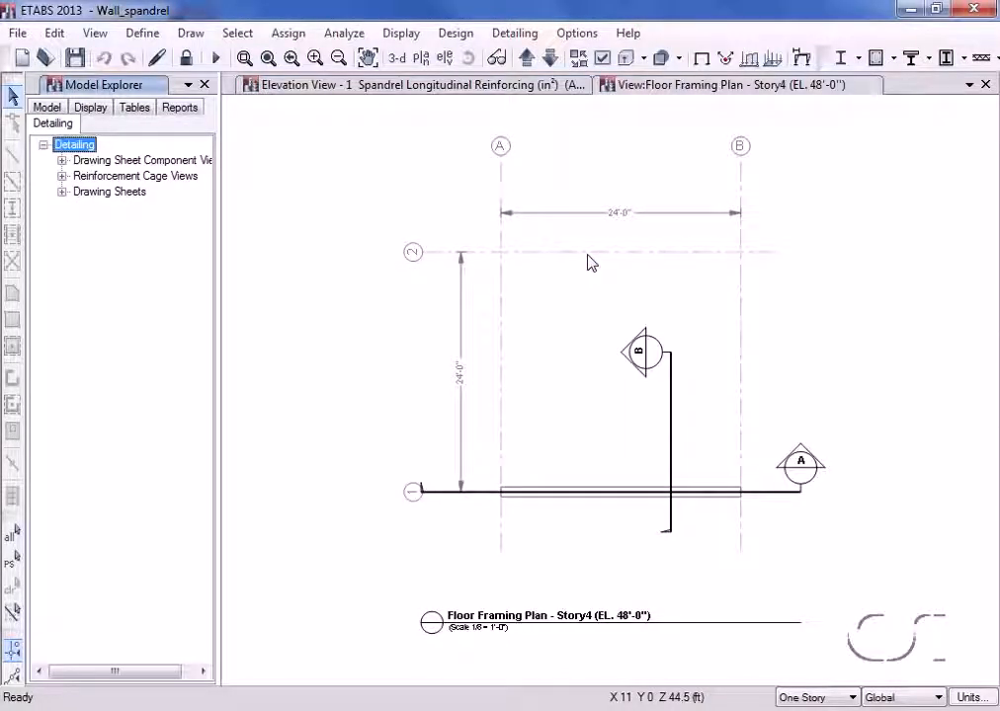
{"action": "left_click", "coordinate": [62, 160]}
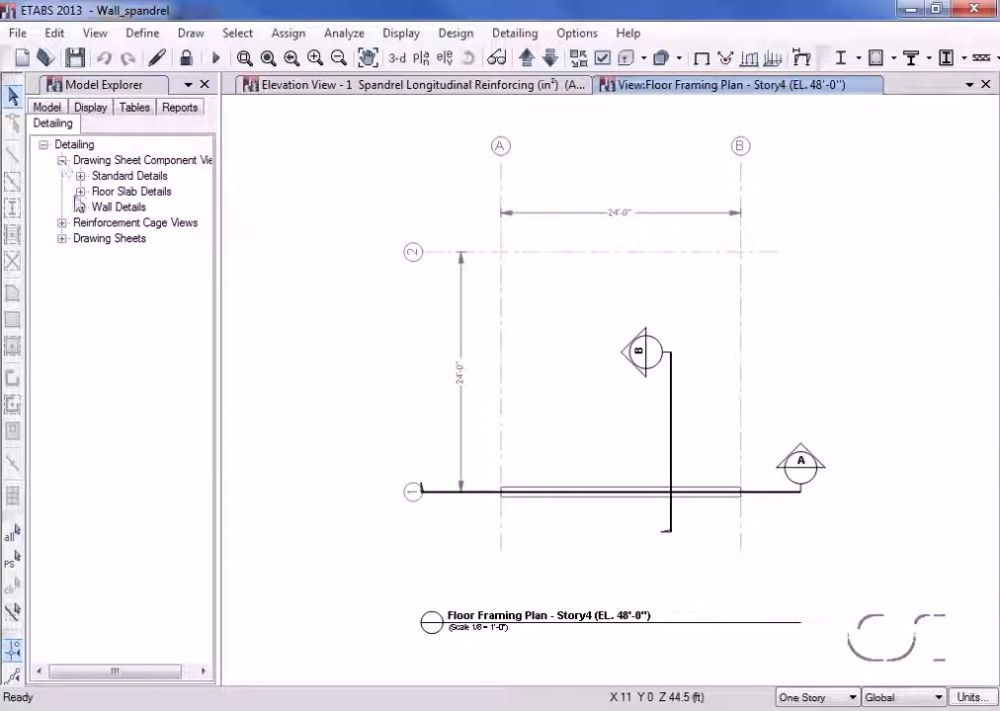
{"action": "left_click", "coordinate": [81, 207]}
{"action": "left_click", "coordinate": [100, 223]}
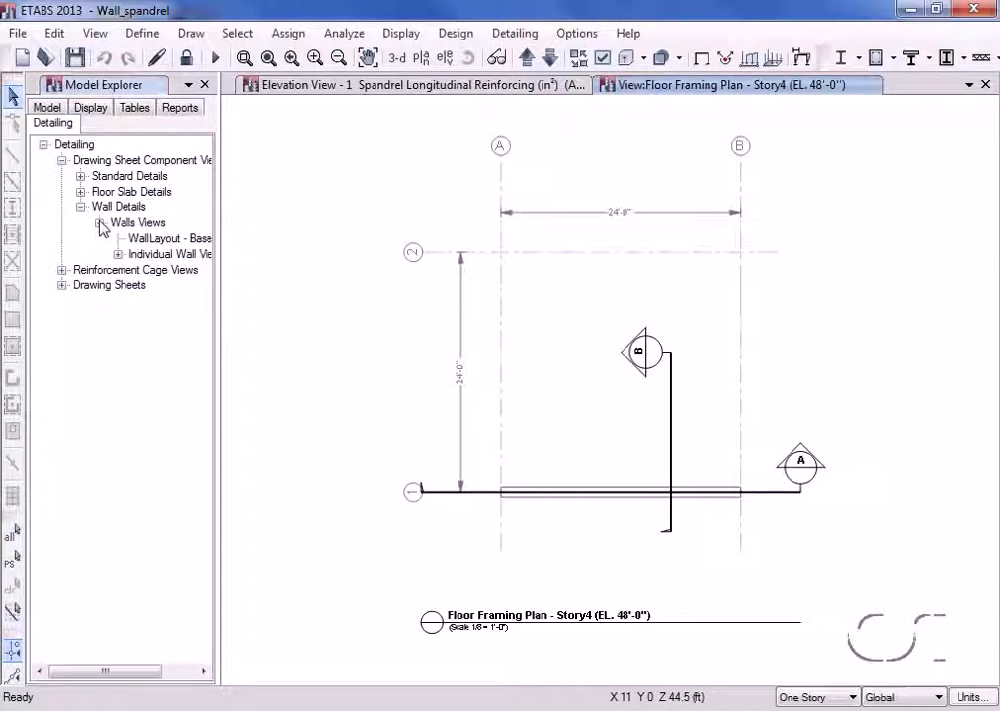
{"action": "left_click", "coordinate": [118, 254]}
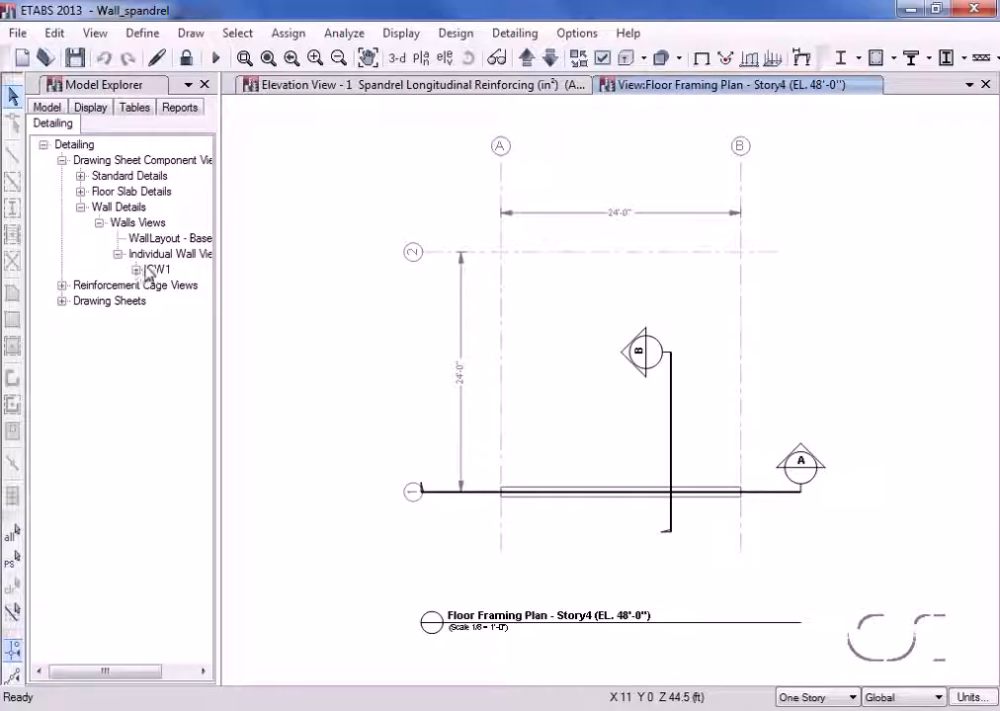
{"action": "left_click", "coordinate": [138, 270]}
{"action": "double_click", "coordinate": [187, 285]}
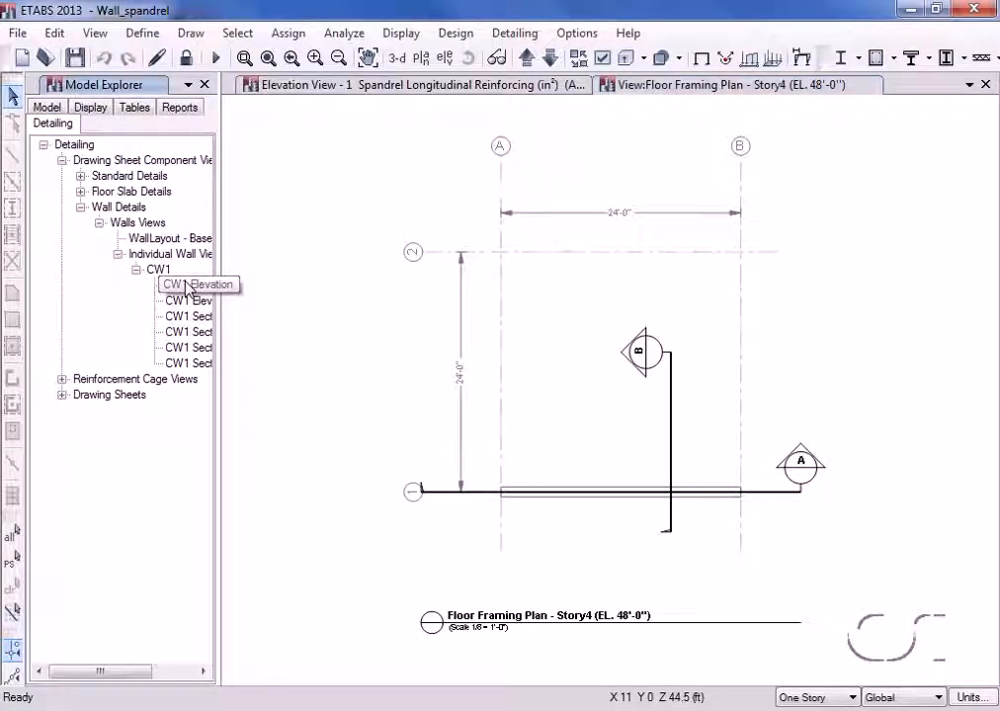